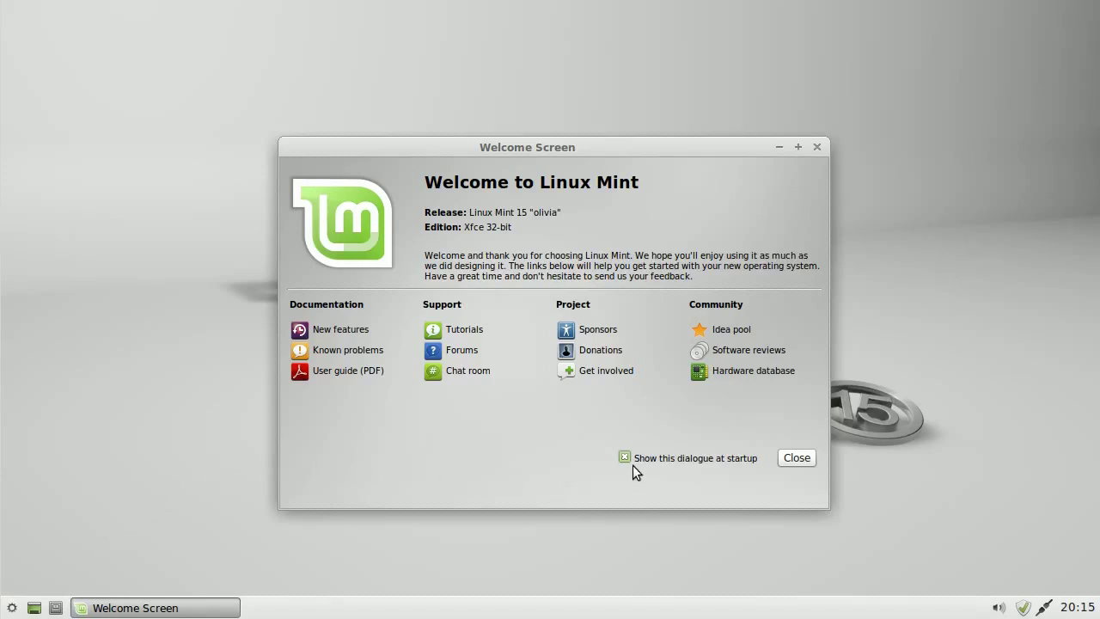
Step: Close the Linux Mint Welcome Screen so only the empty Xfce desktop shows
click(806, 460)
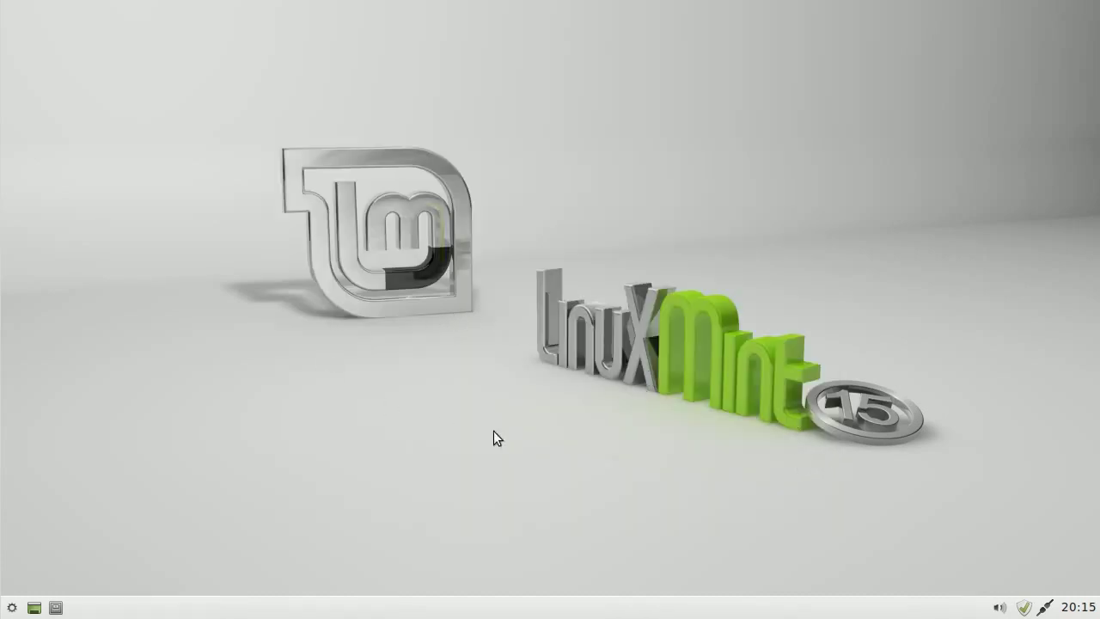
Step: Tick Home under Default Icons in Desktop Settings' Icons tab, then close the settings
right_click(126, 194)
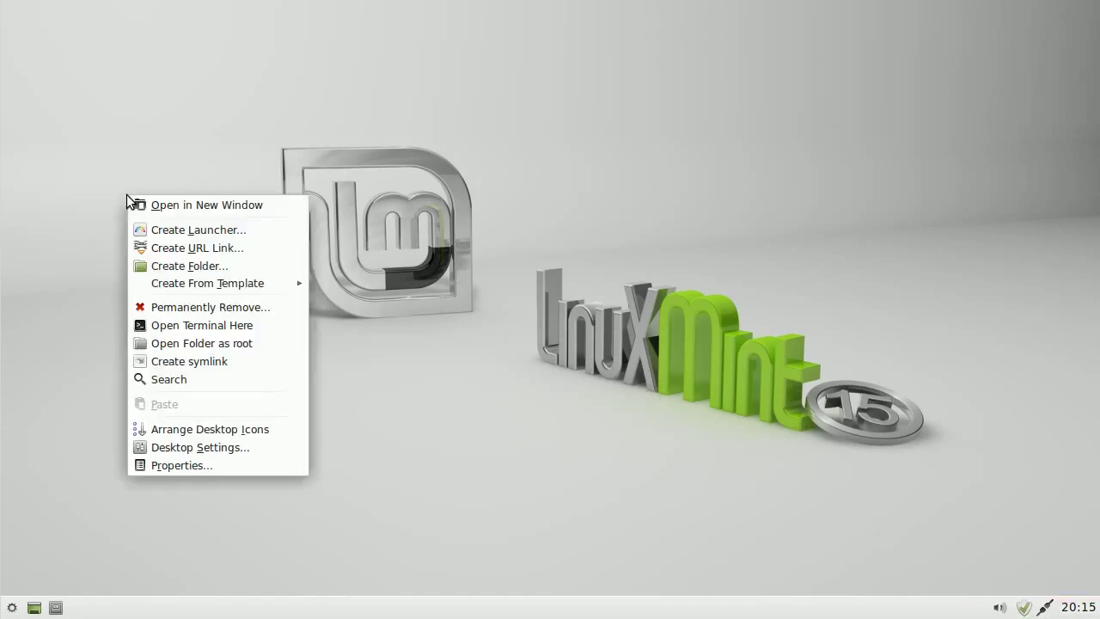
click(214, 449)
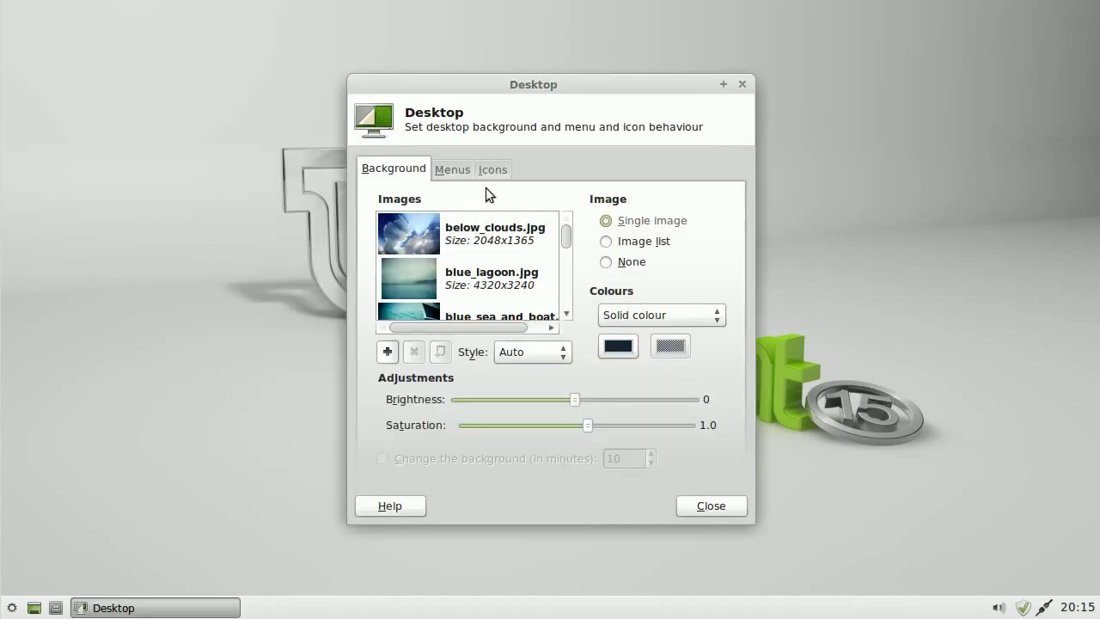
click(493, 171)
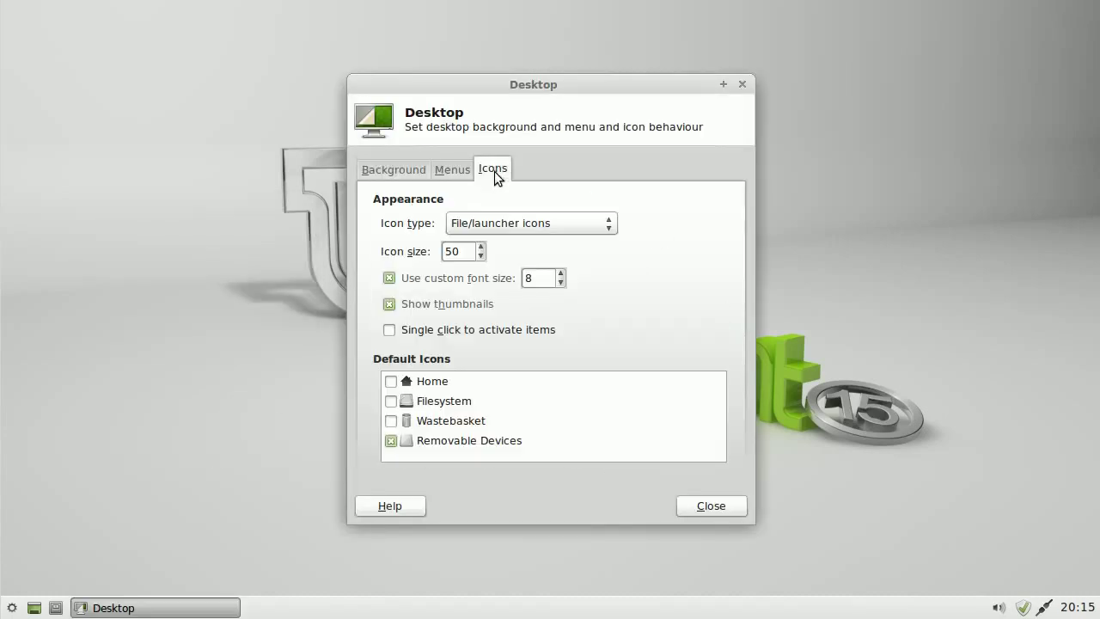
click(391, 382)
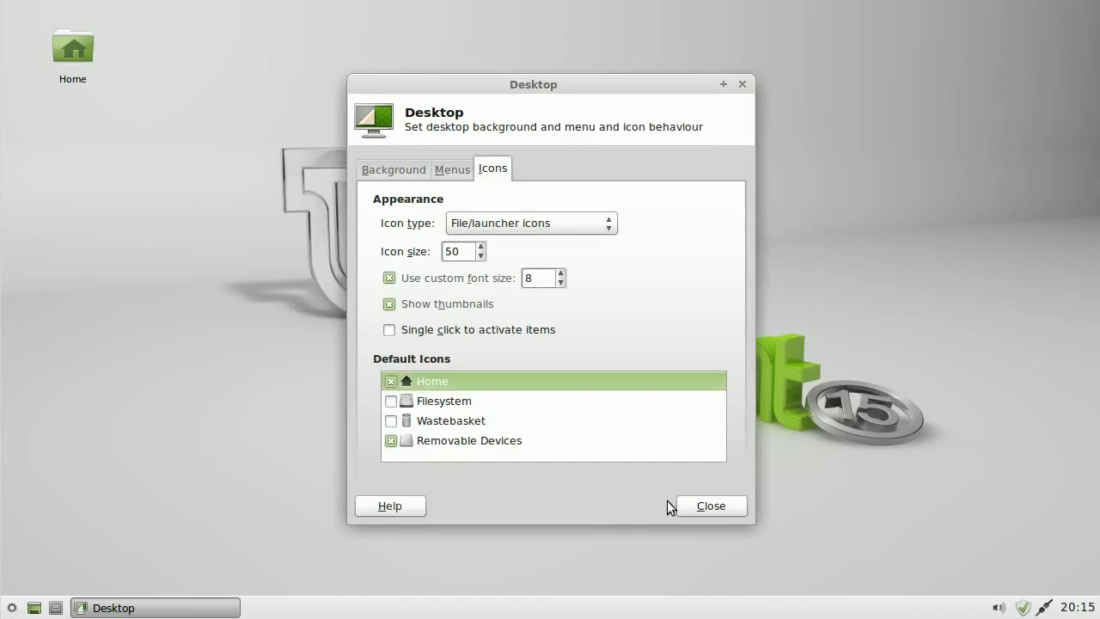
click(709, 509)
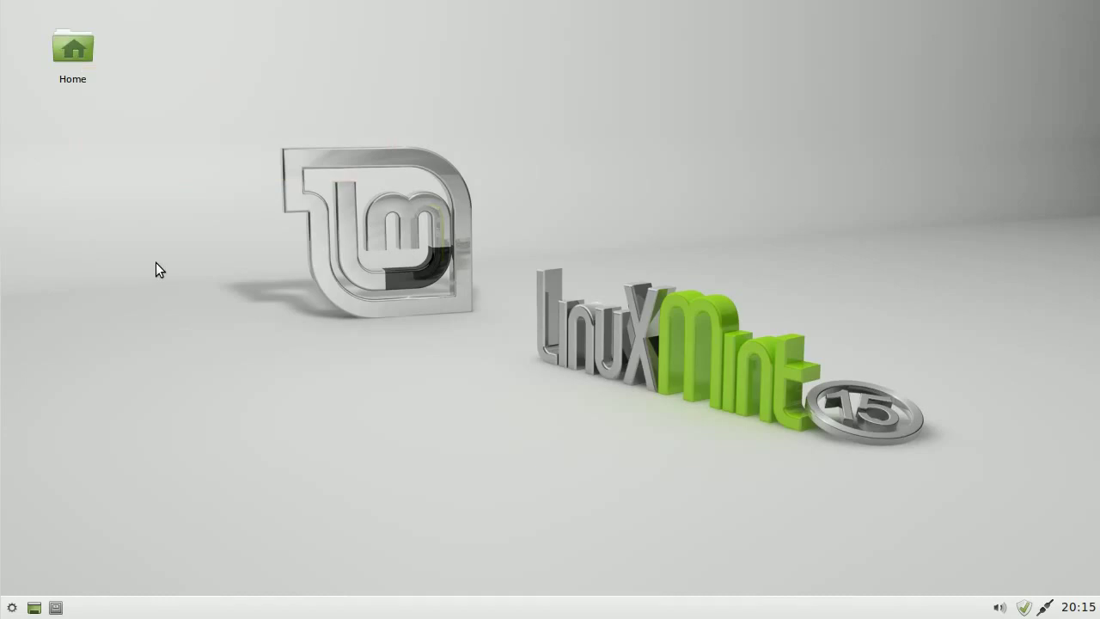
Step: Open the Whisker Menu icon chooser and browse to /usr/share/linuxmint/common/artwork
right_click(13, 610)
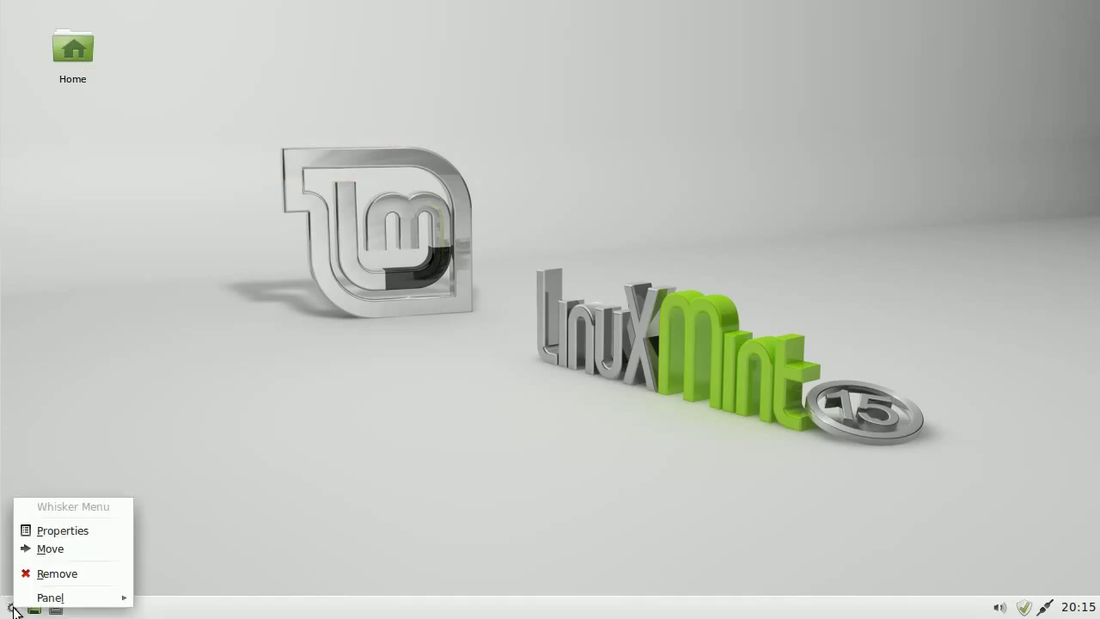
click(75, 531)
click(526, 365)
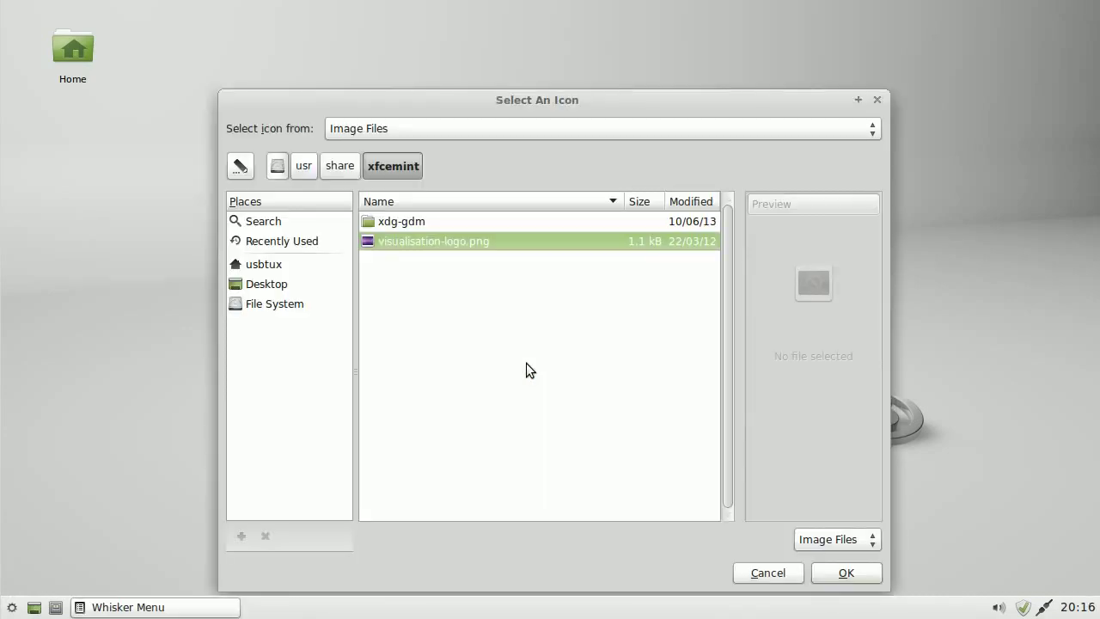
click(332, 168)
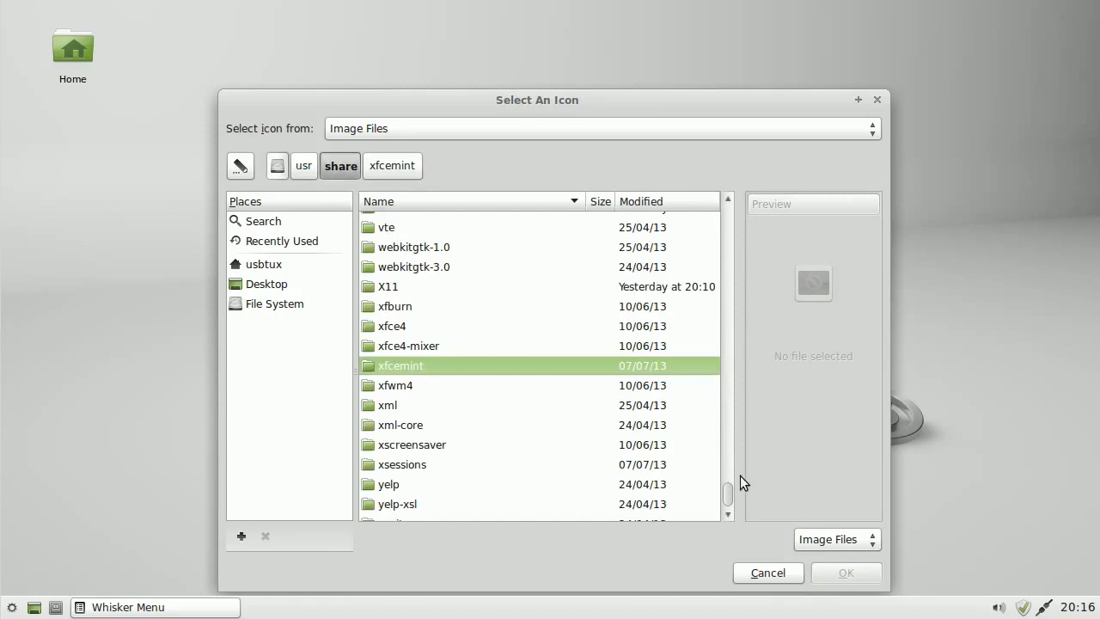
drag(728, 495, 725, 382)
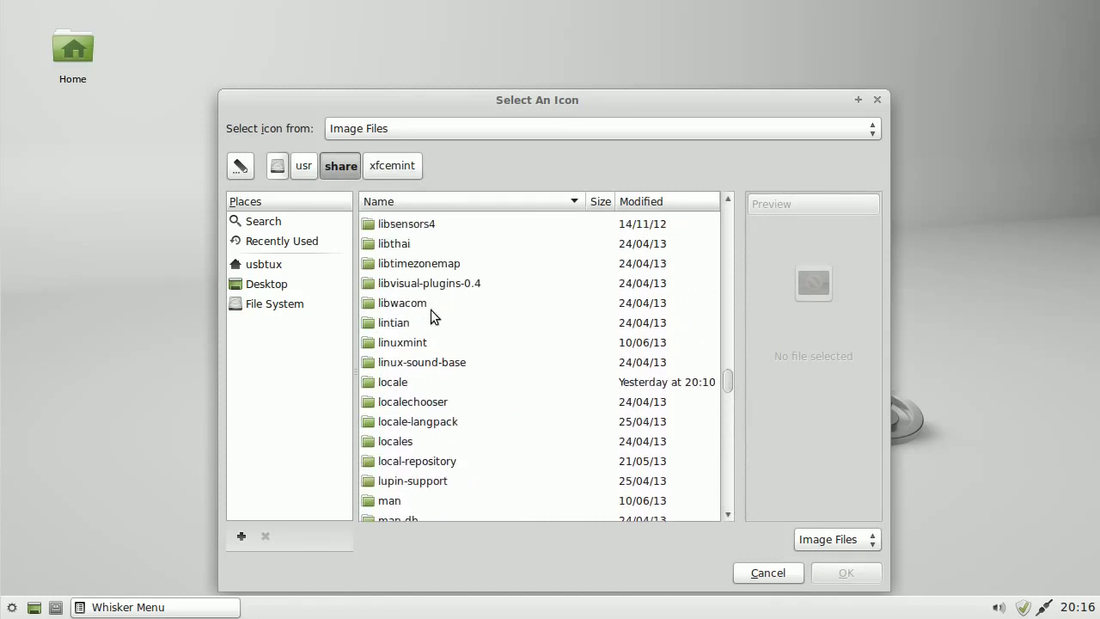
double_click(410, 340)
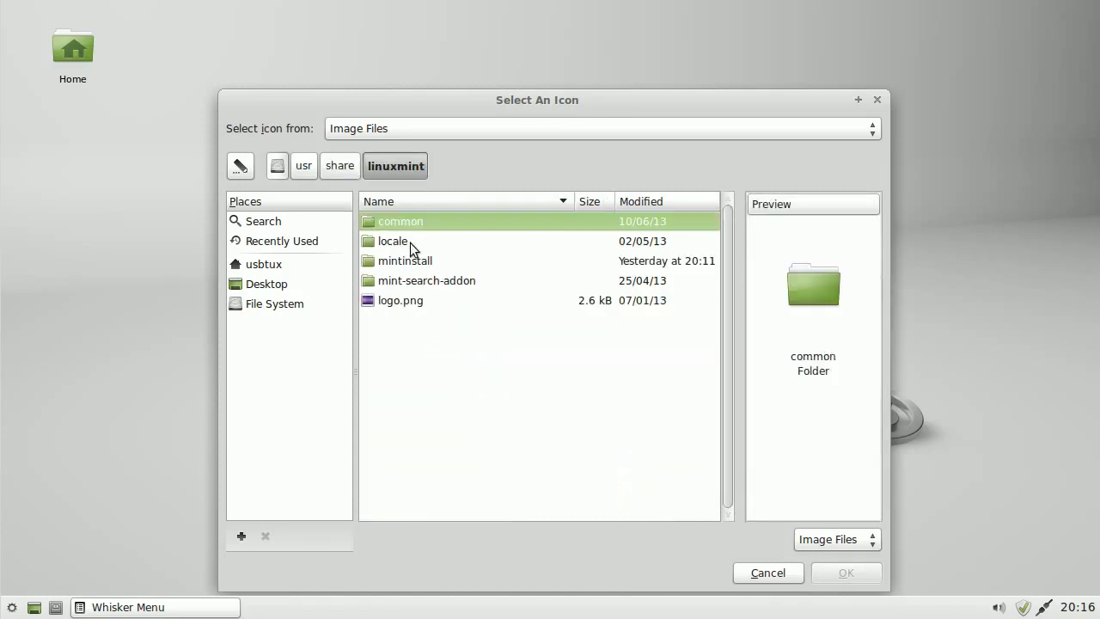
double_click(414, 224)
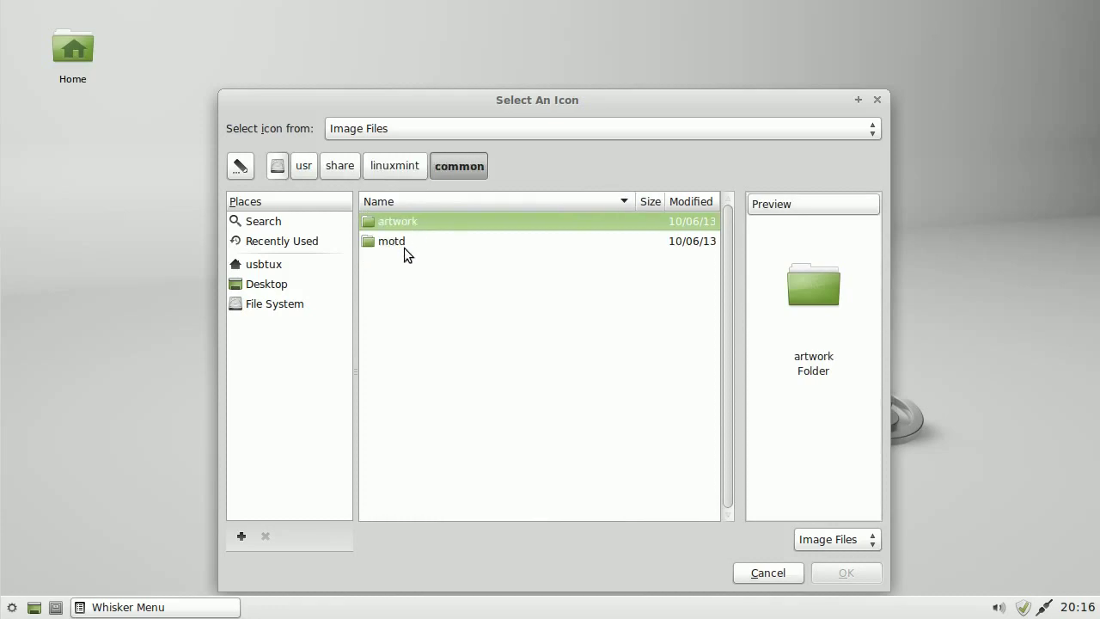
double_click(414, 225)
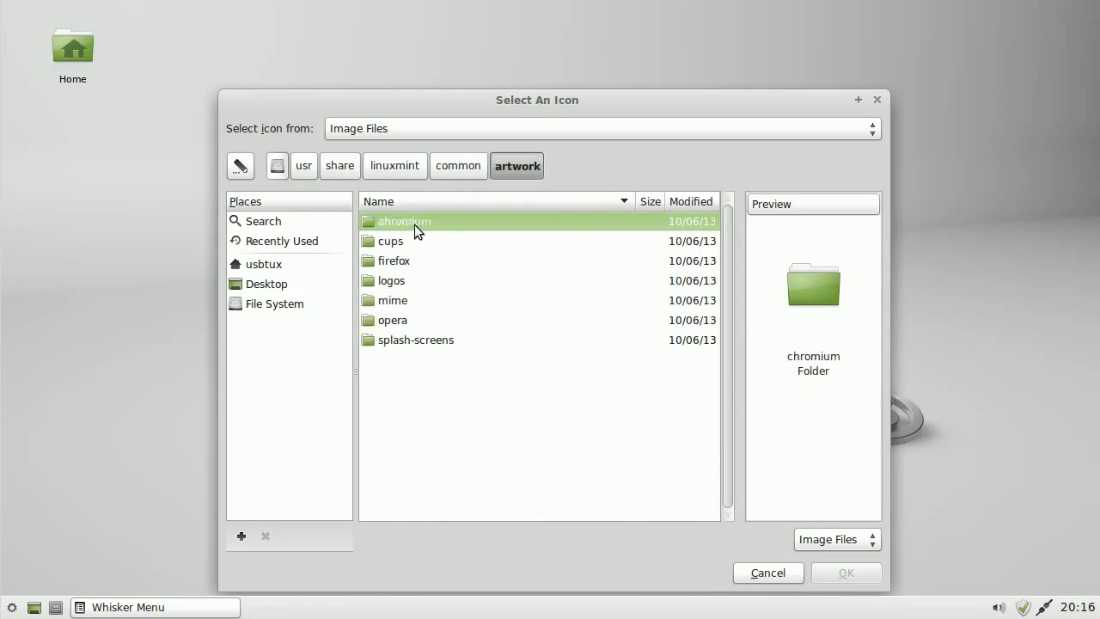
Step: Pick 32.png from the logos folder as the menu icon and close the properties
double_click(400, 282)
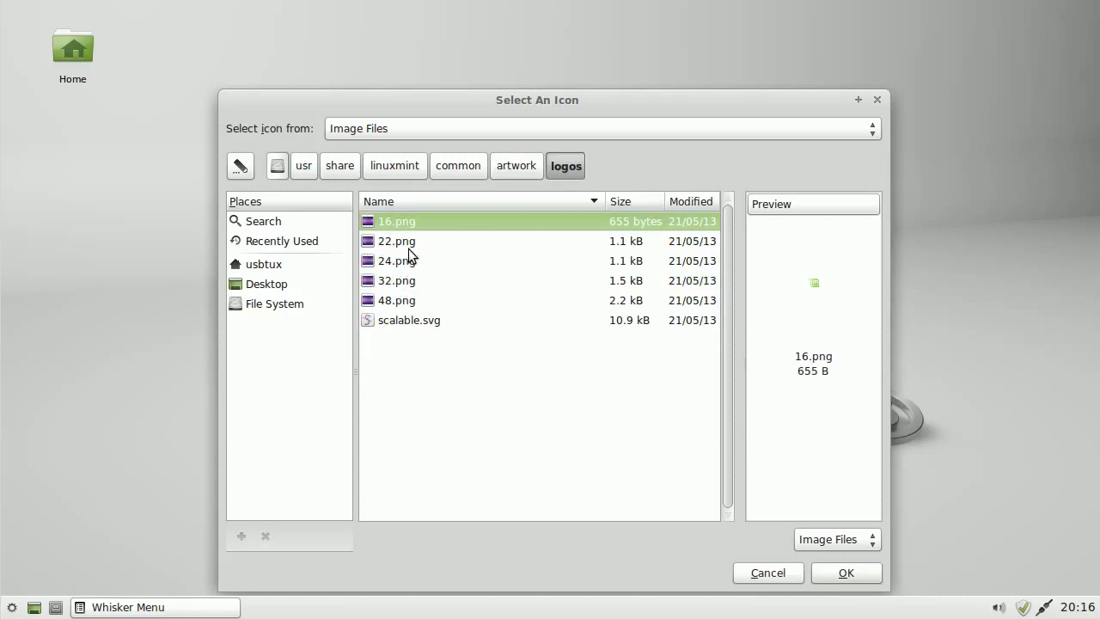
click(409, 247)
click(409, 259)
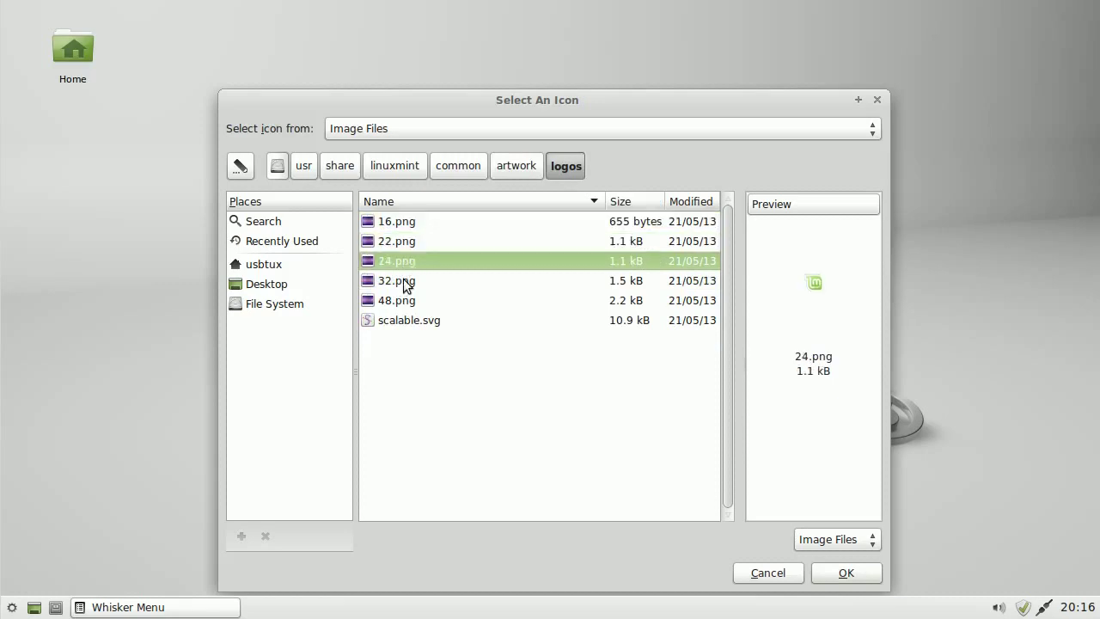
click(405, 278)
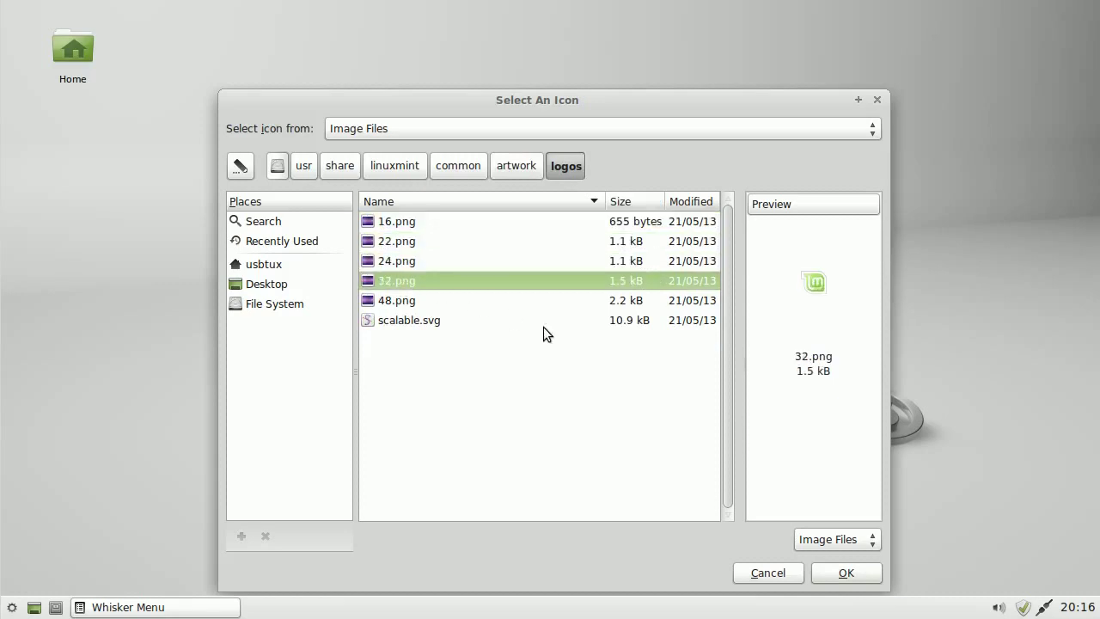
click(847, 573)
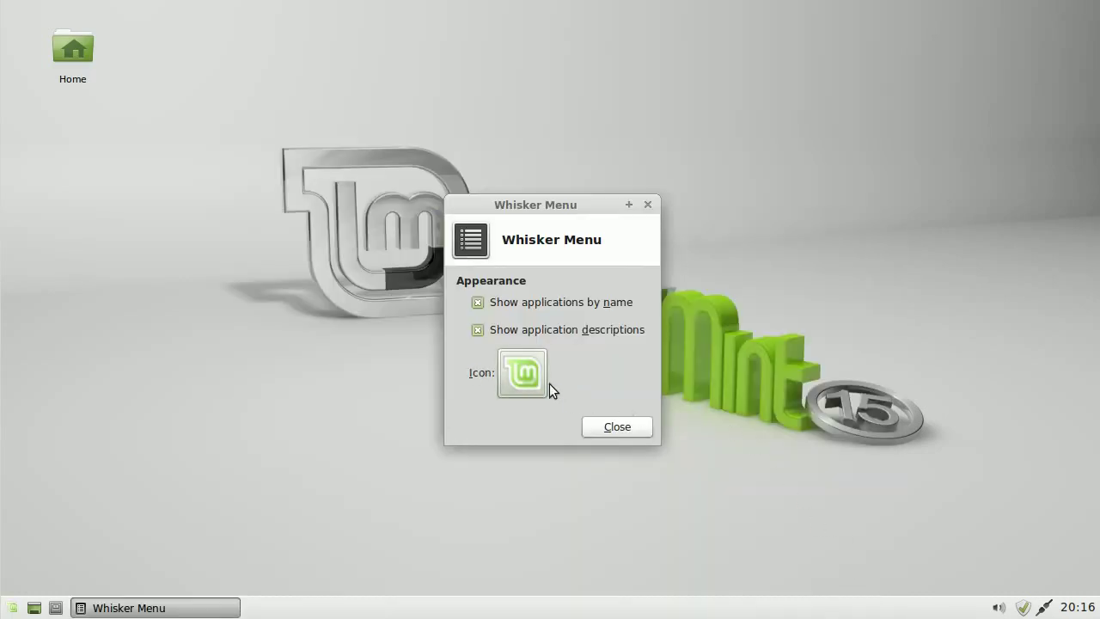
click(602, 427)
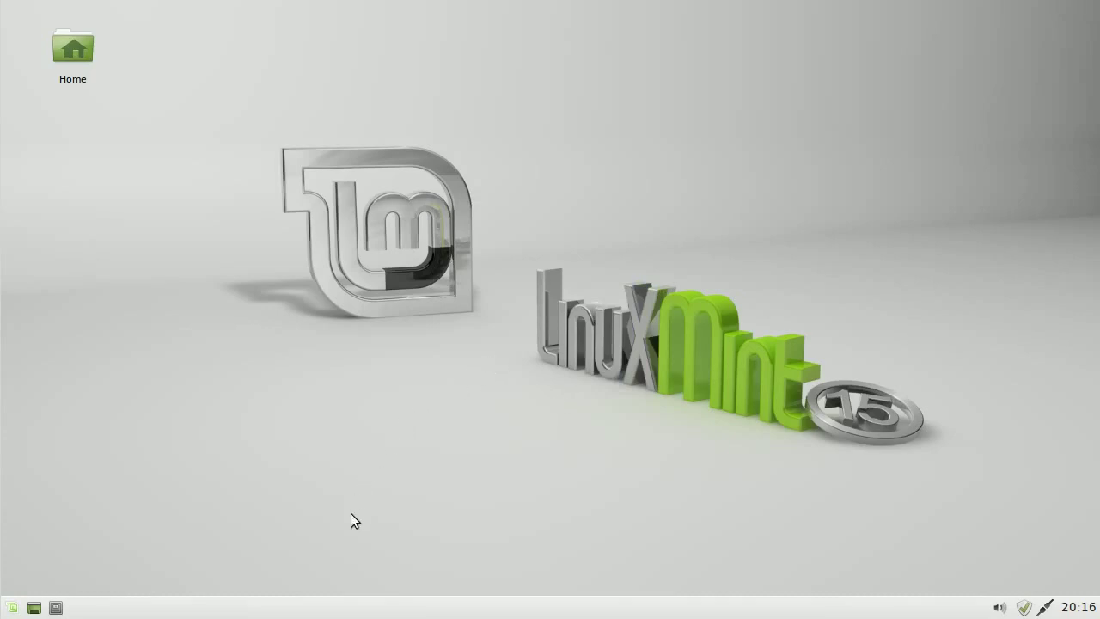
Step: In Panel Preferences, unlock the panel and drag it to the top of the screen
right_click(400, 604)
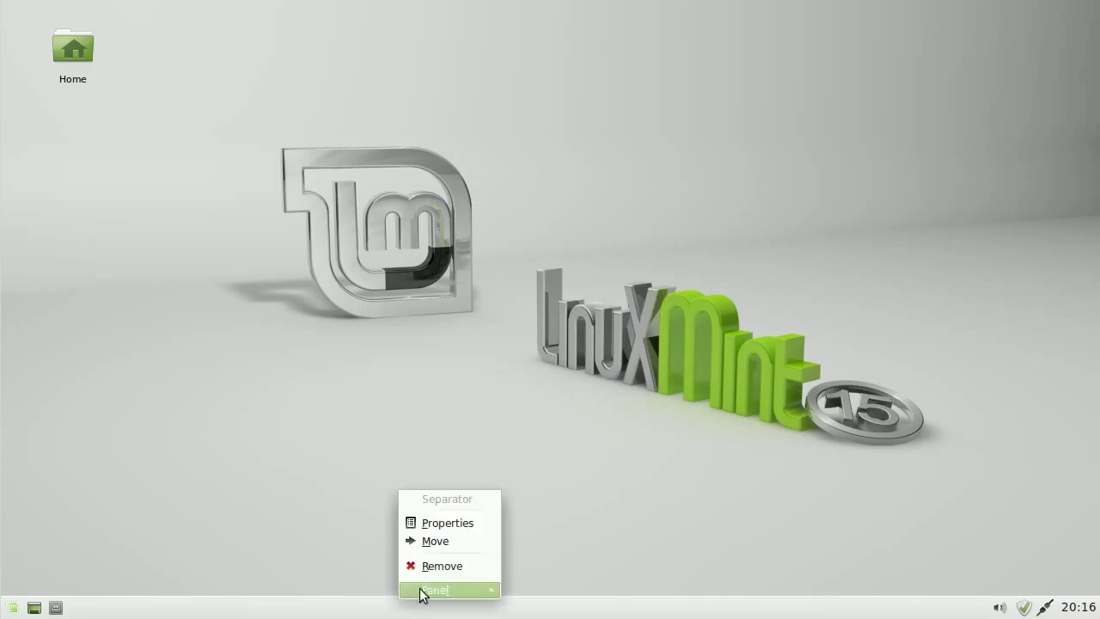
mouse_move(423, 592)
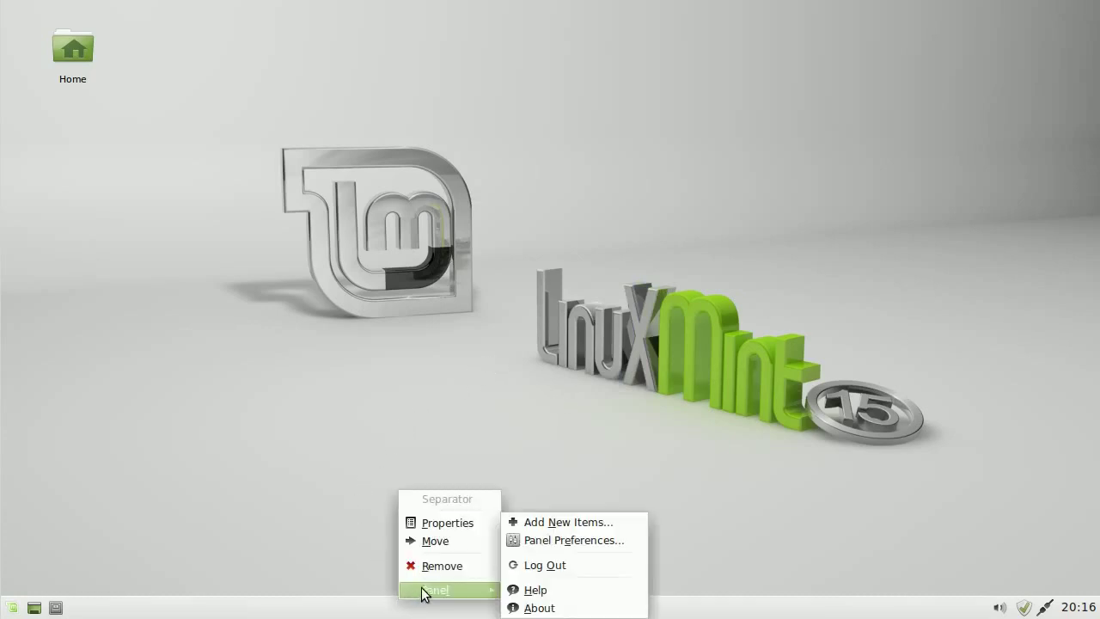
click(558, 539)
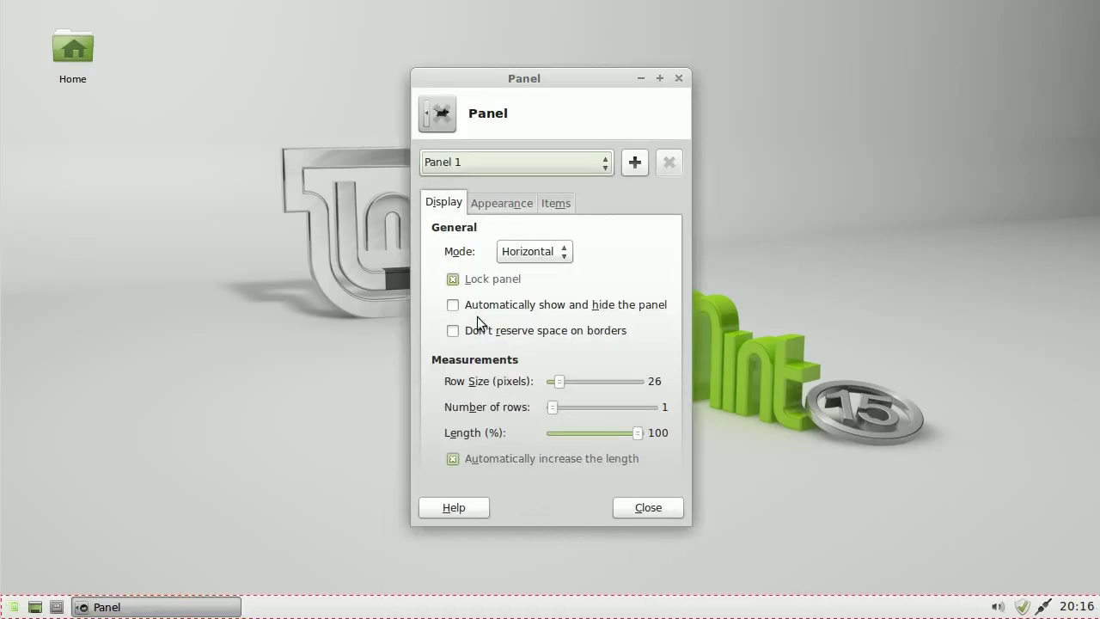
click(453, 279)
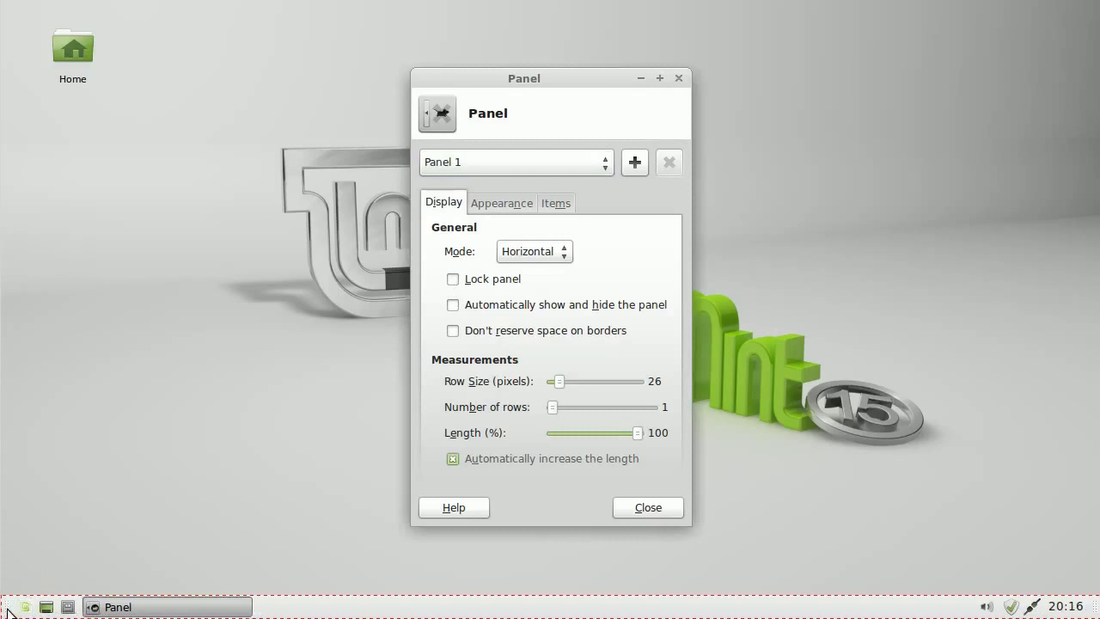
drag(12, 606, 76, 8)
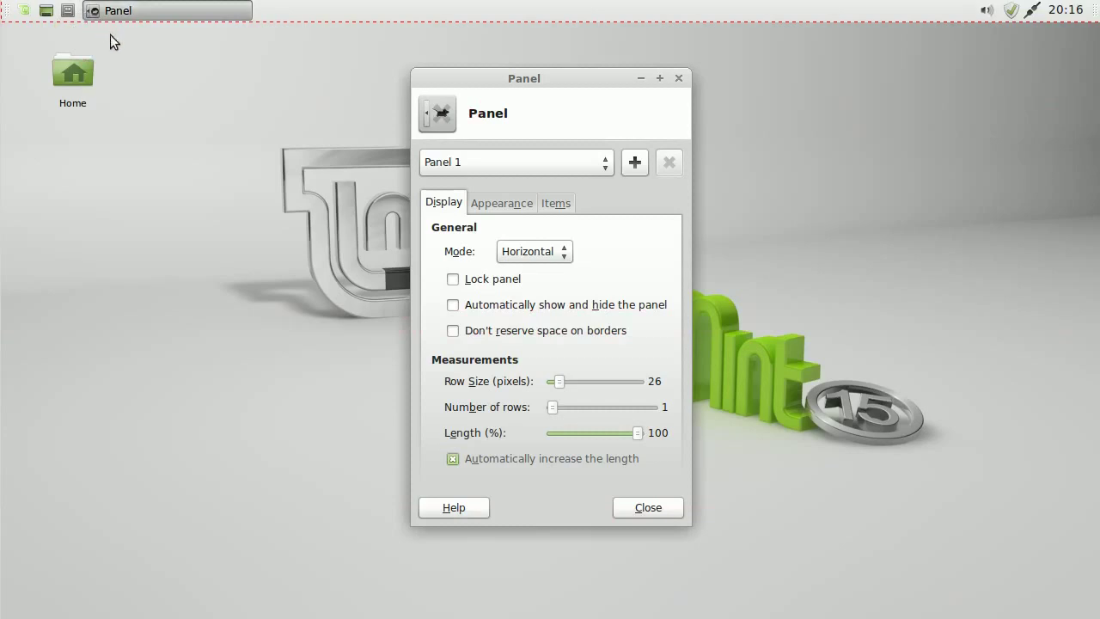
Step: Re-lock the panel and raise its row size from 26 to 31 pixels
click(453, 279)
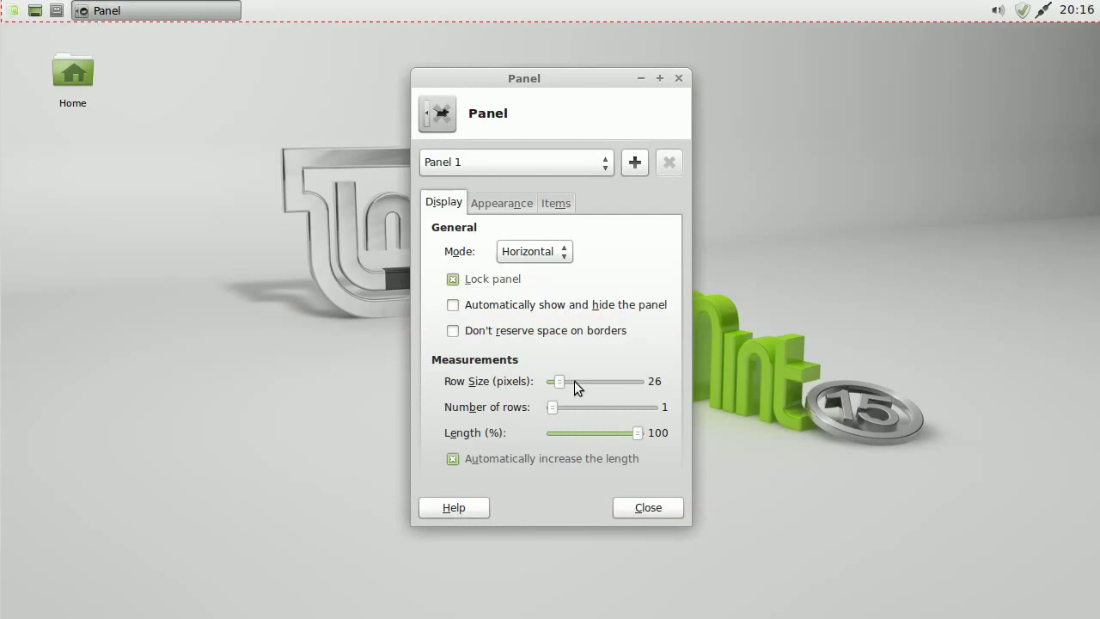
drag(559, 381, 565, 382)
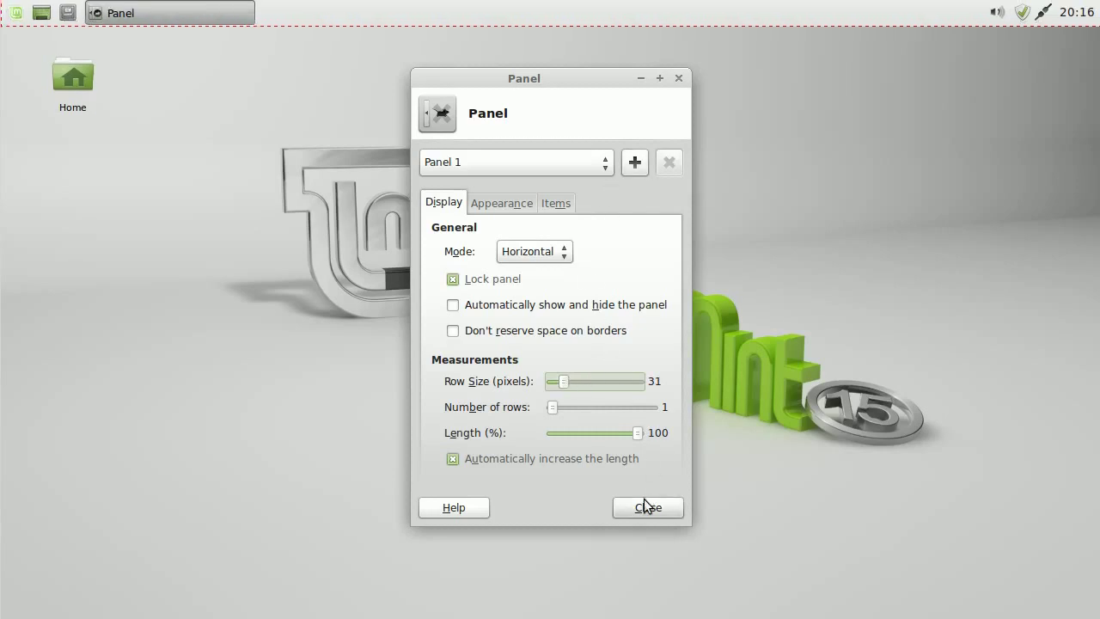
click(516, 213)
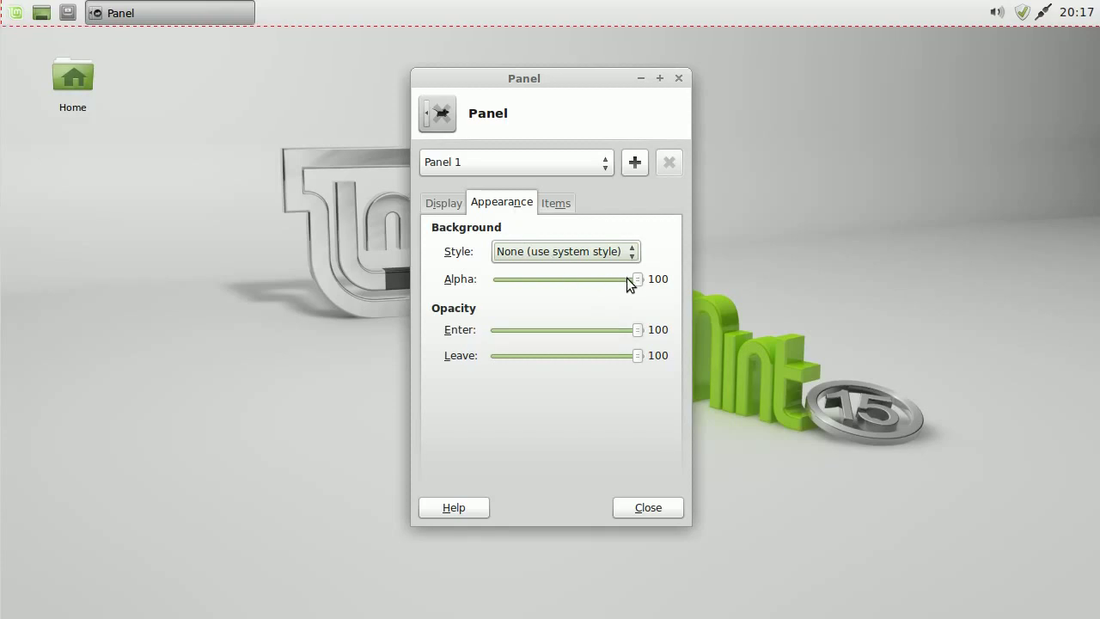
Step: Lower the panel background alpha to 65 and Leave opacity to 45, then close preferences
drag(634, 280, 538, 289)
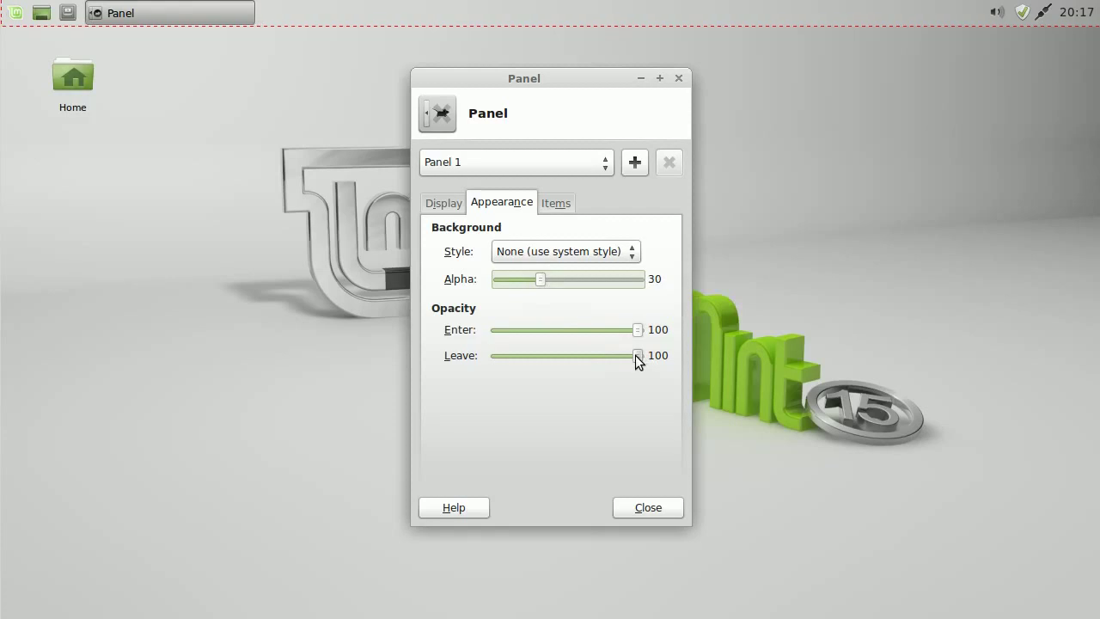
drag(635, 355, 558, 354)
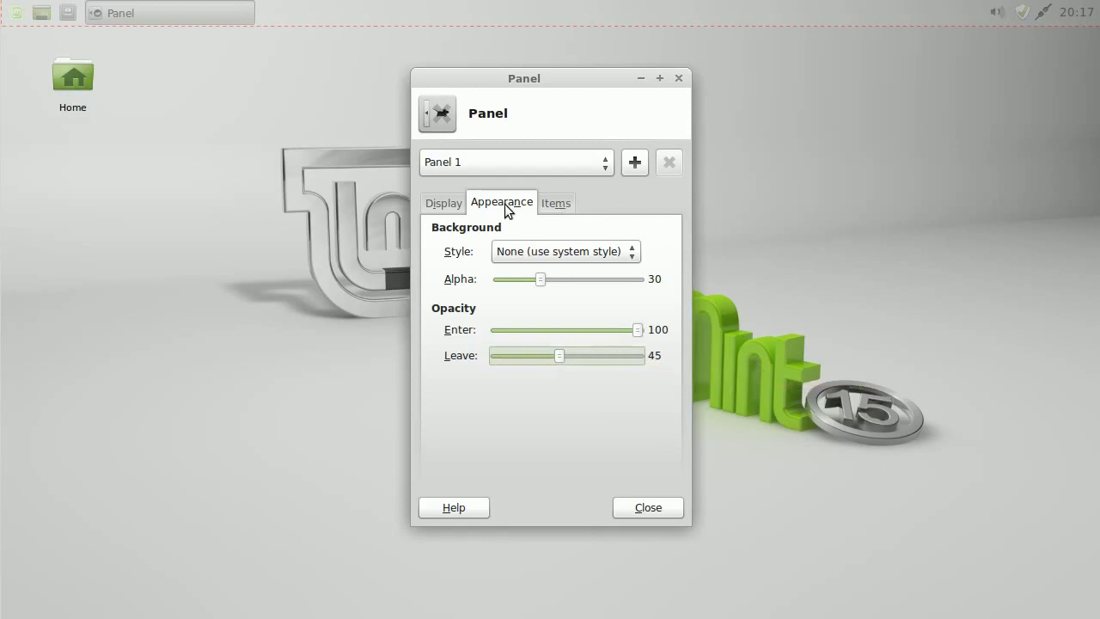
click(445, 205)
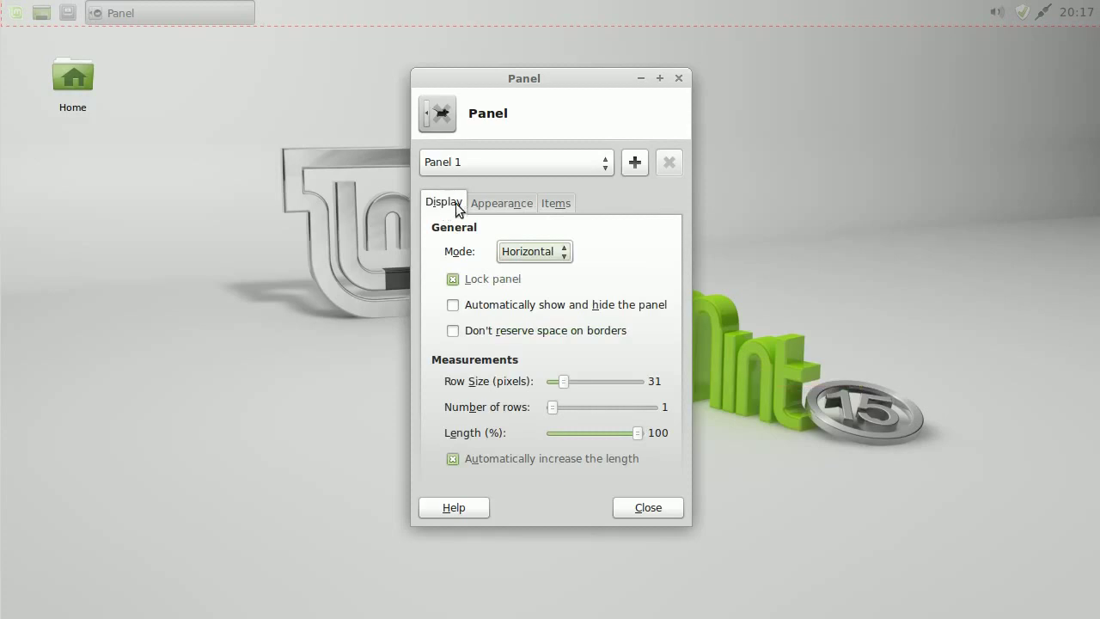
click(494, 205)
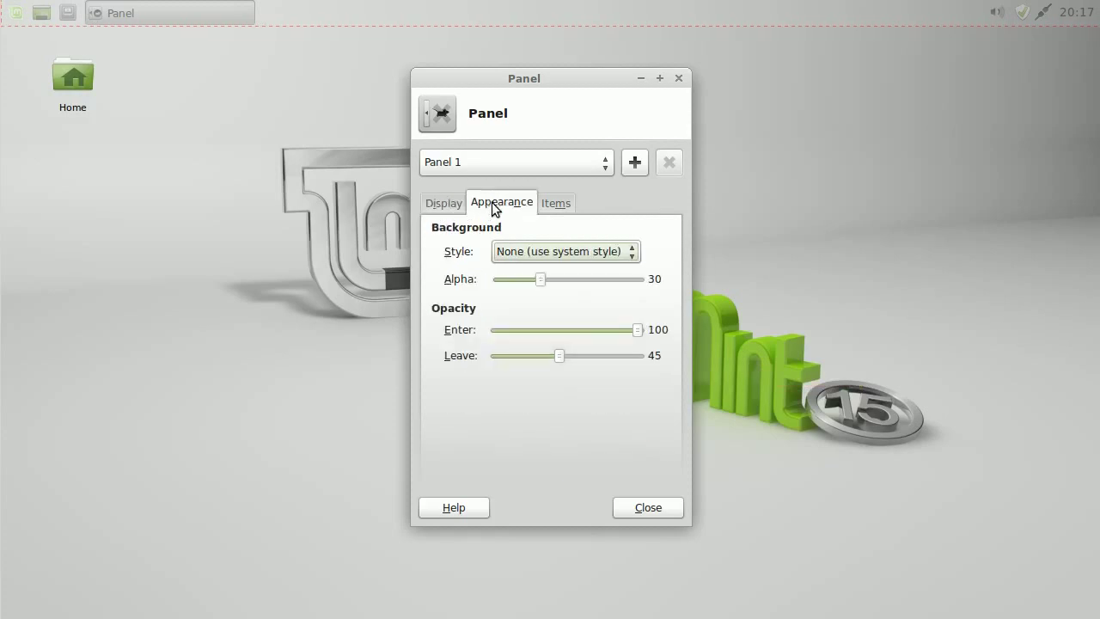
click(555, 206)
click(653, 516)
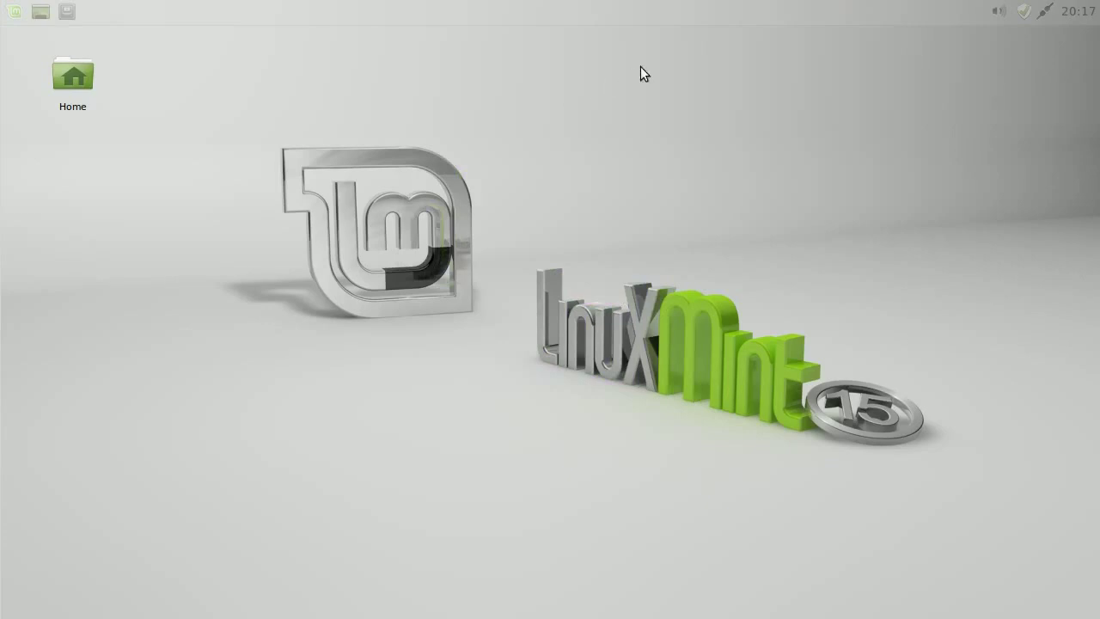
Step: Set the clock layout to 'Time, then date' with a Sans 6 date font
right_click(1076, 15)
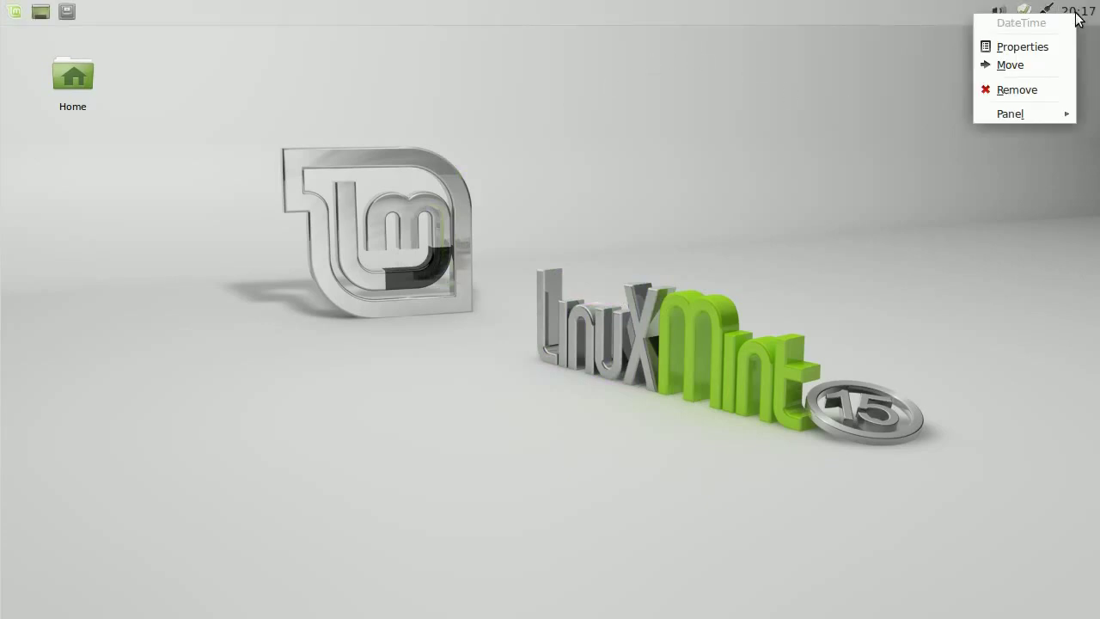
click(1031, 43)
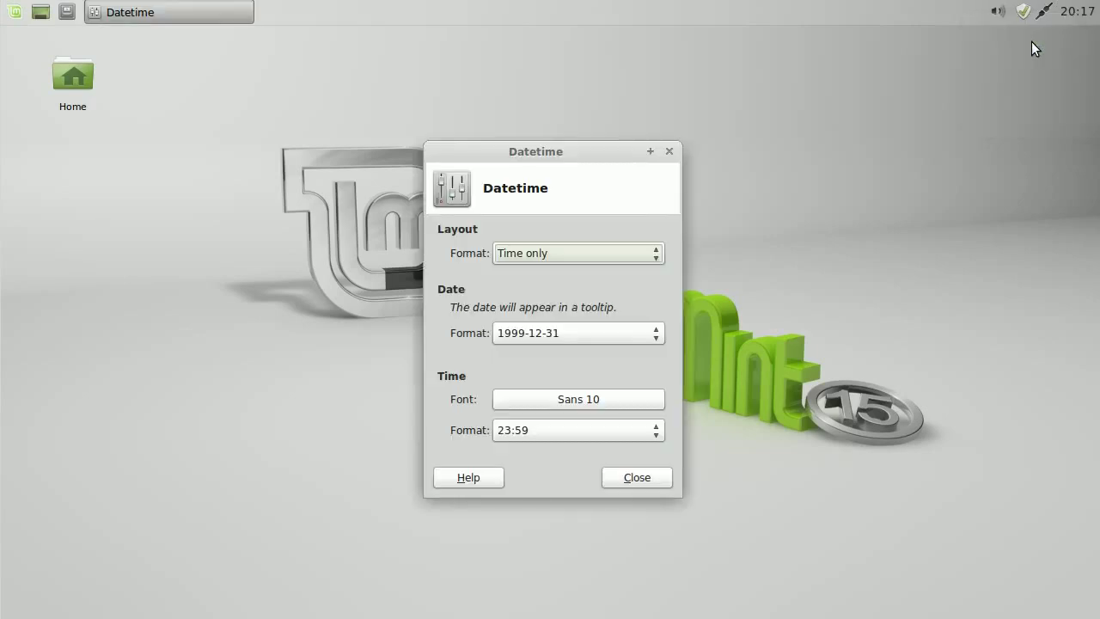
click(639, 255)
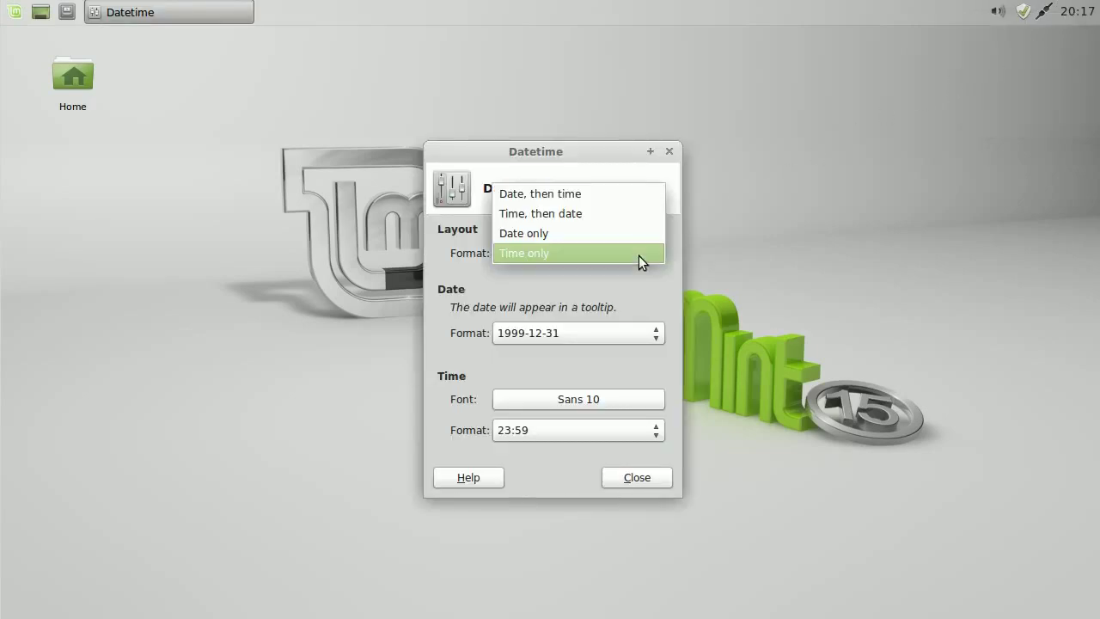
click(598, 213)
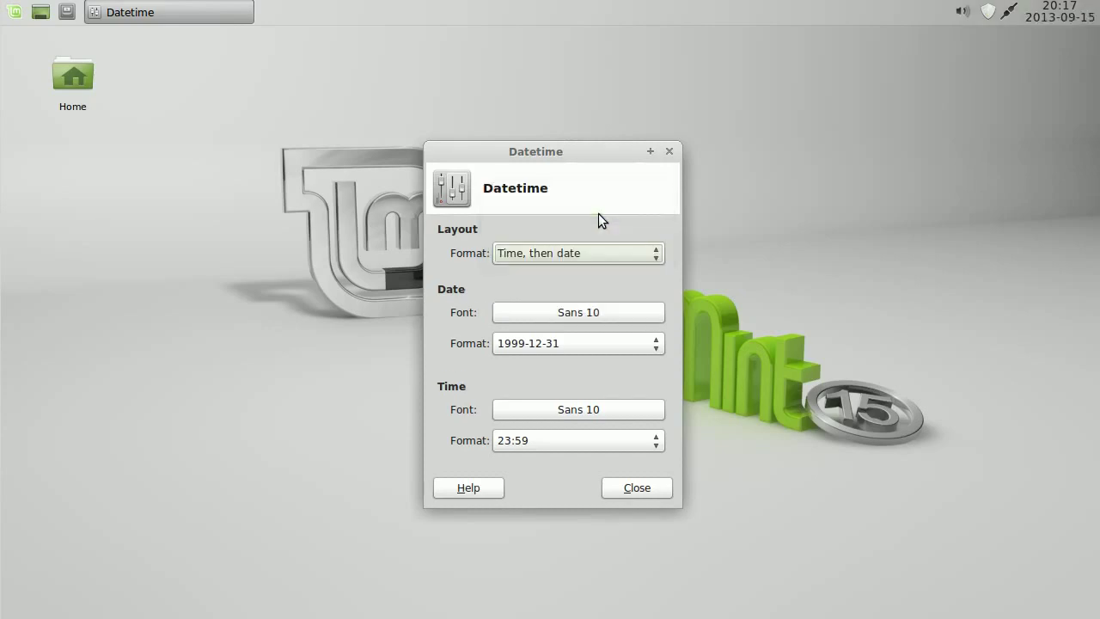
click(610, 318)
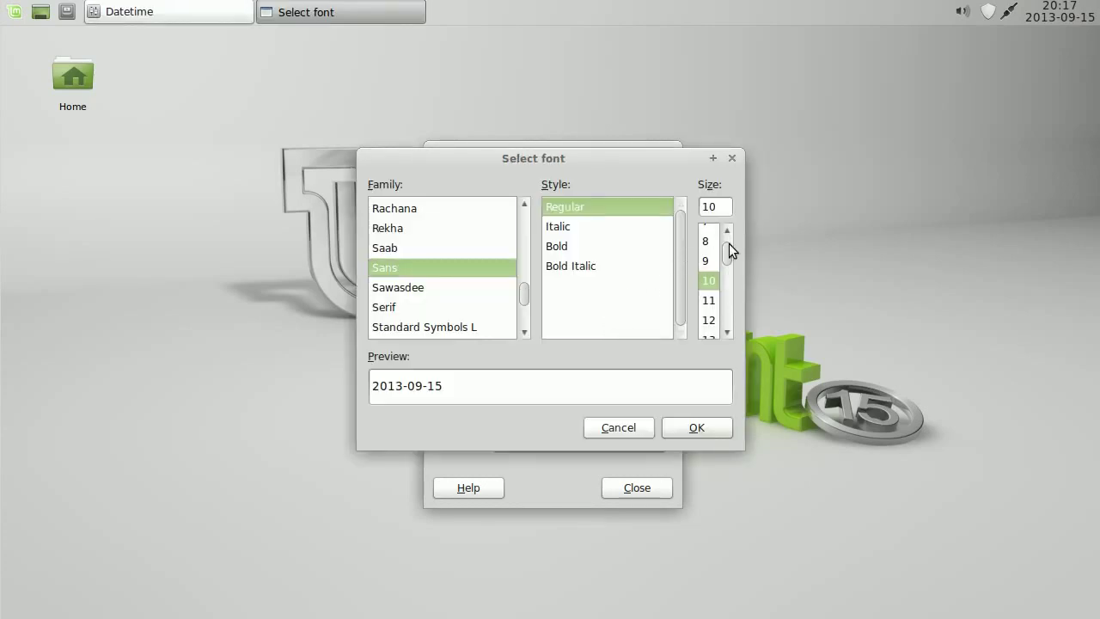
drag(728, 244, 729, 238)
click(709, 234)
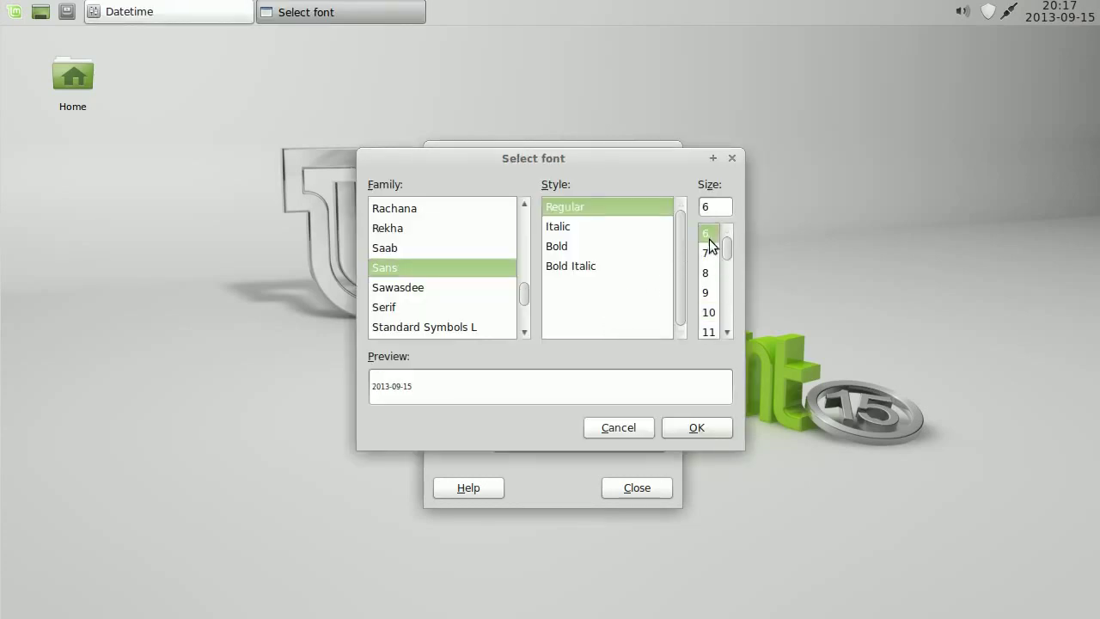
click(703, 431)
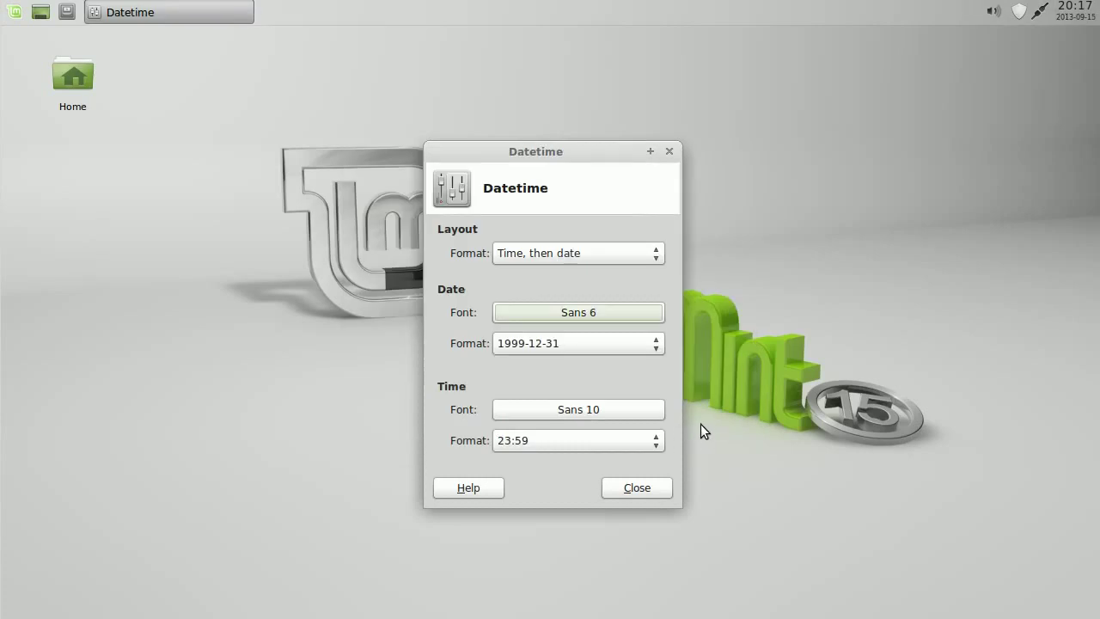
click(651, 487)
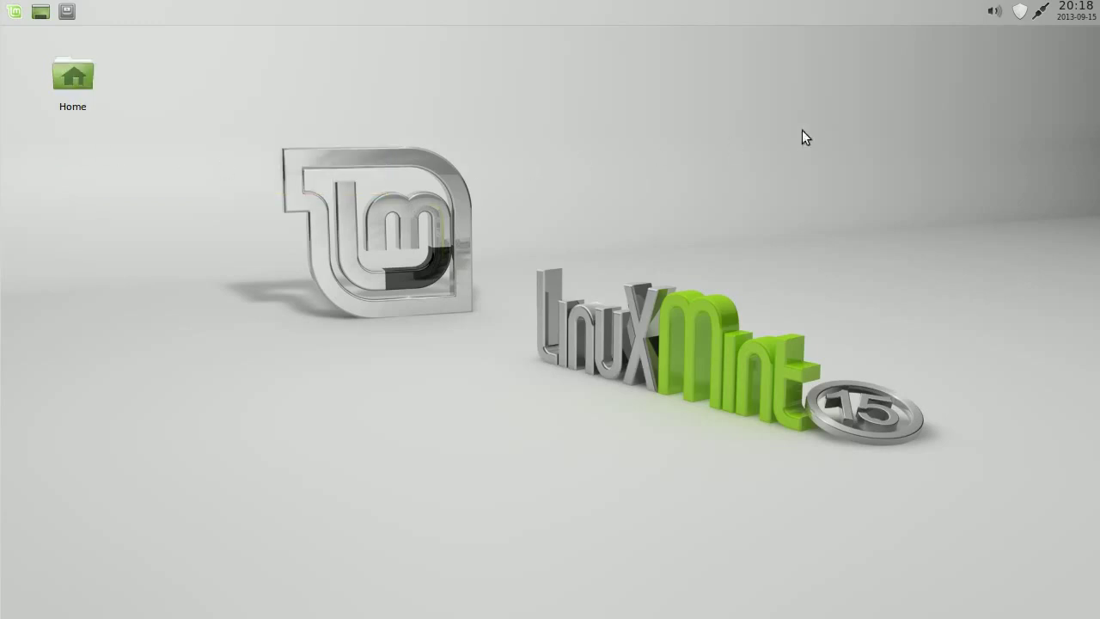
Step: Reopen Panel Preferences from the panel's context menu and show its Items tab
right_click(365, 10)
mouse_move(411, 107)
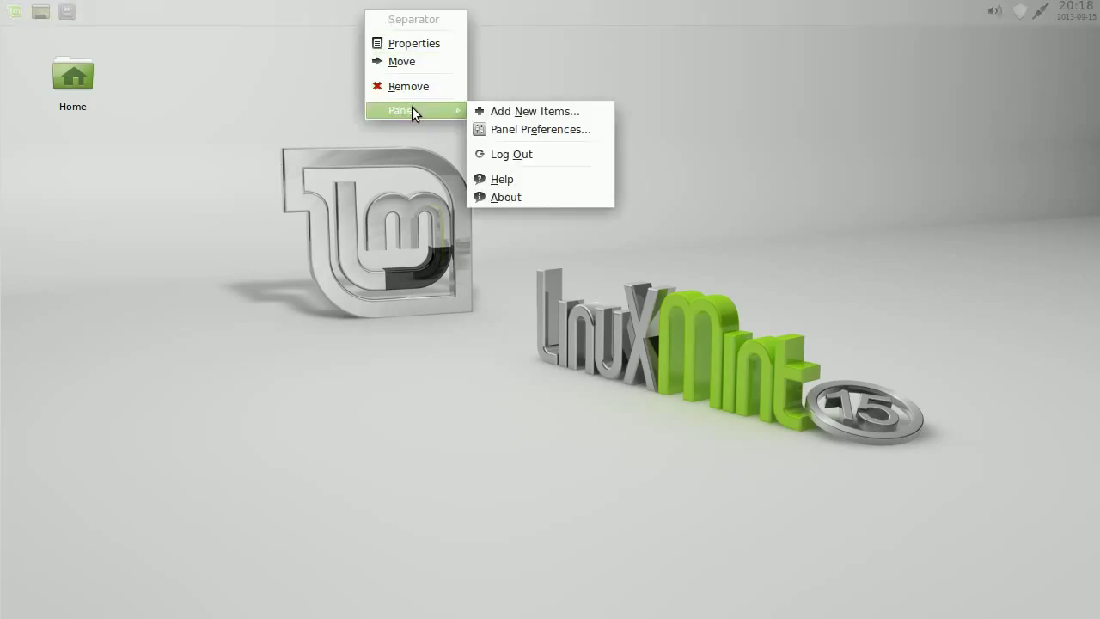
click(511, 128)
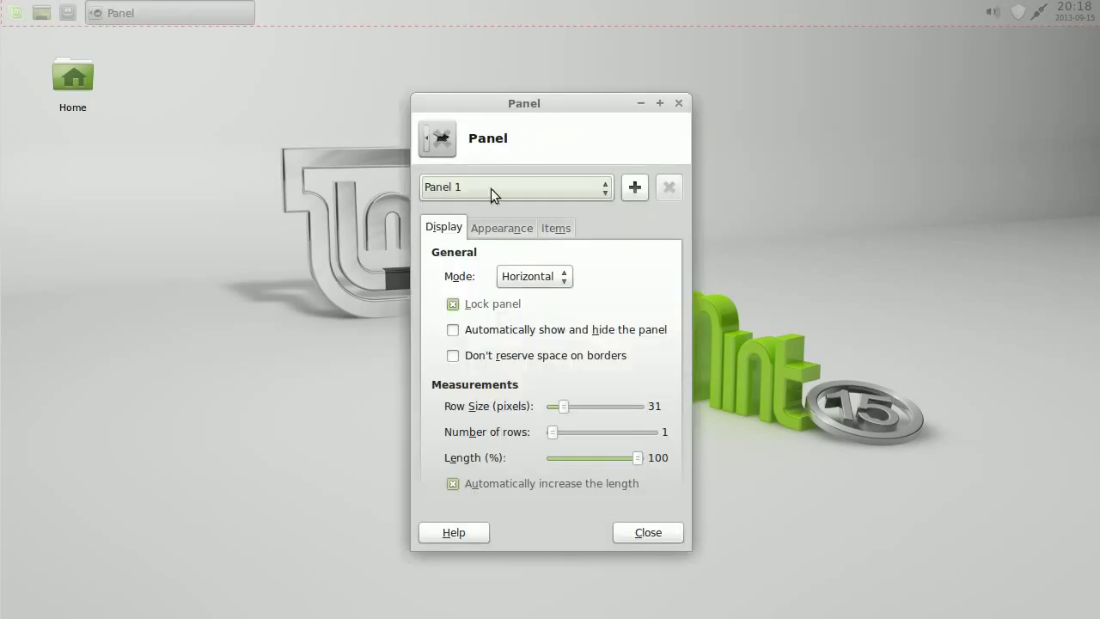
click(557, 228)
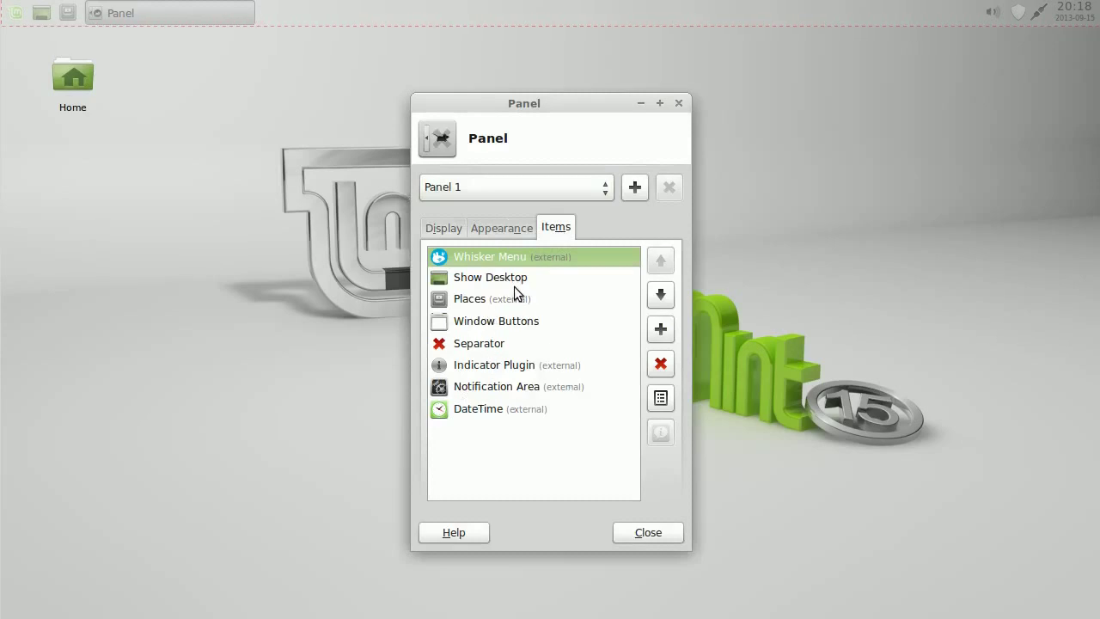
Step: Add the Action Buttons plugin to the end of Panel 1's item list
click(662, 330)
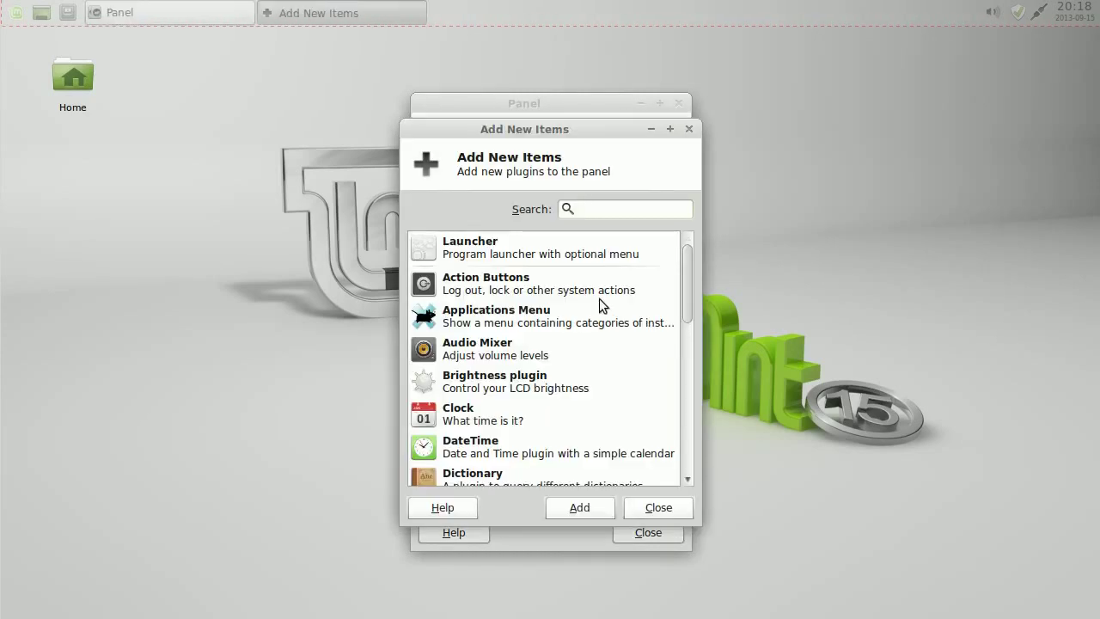
click(531, 284)
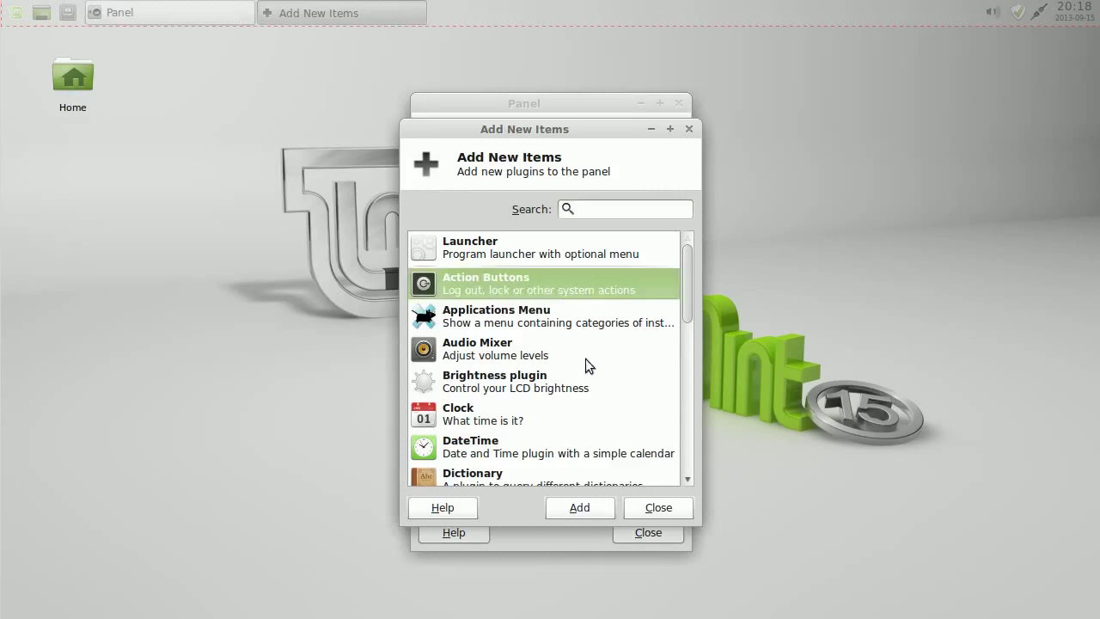
click(569, 508)
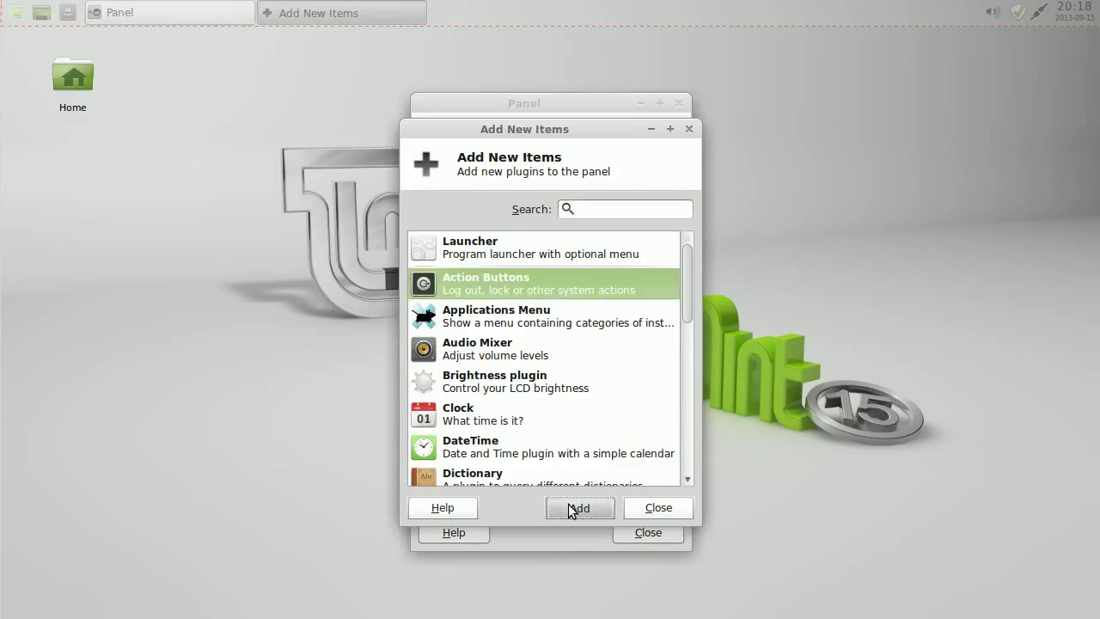
click(654, 508)
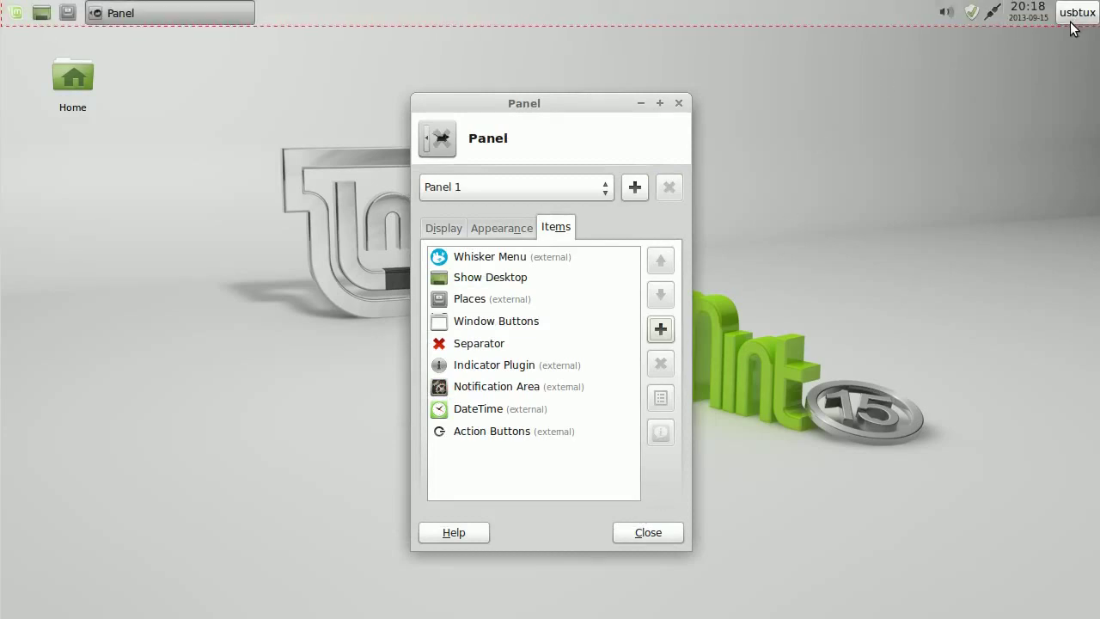
Step: Open the Action Buttons properties beside the panel settings and show actions as separate buttons
click(509, 430)
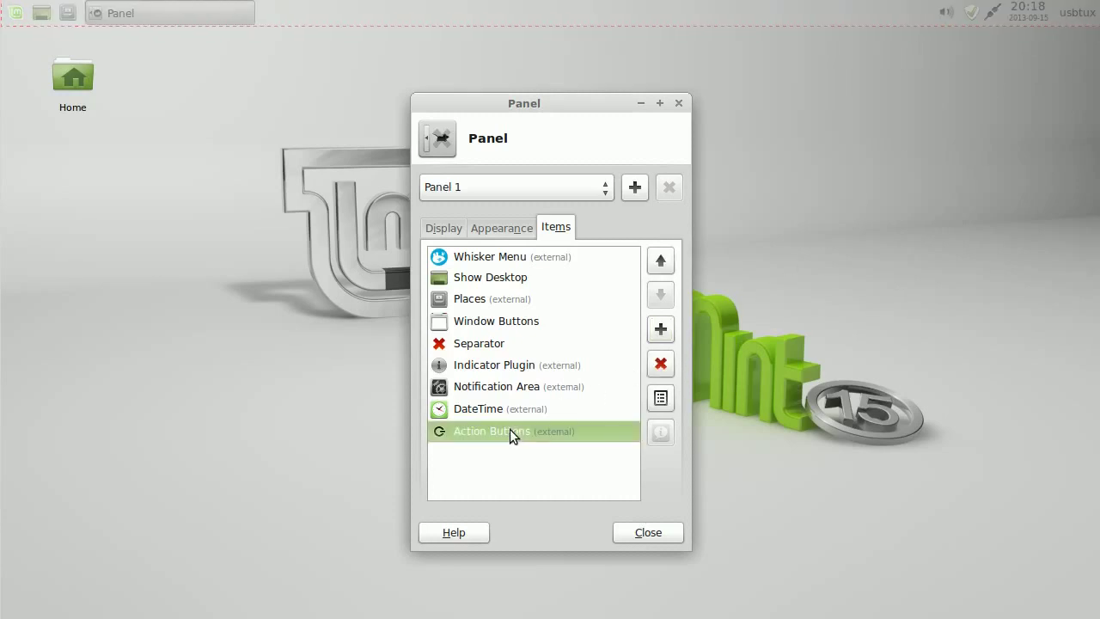
click(659, 397)
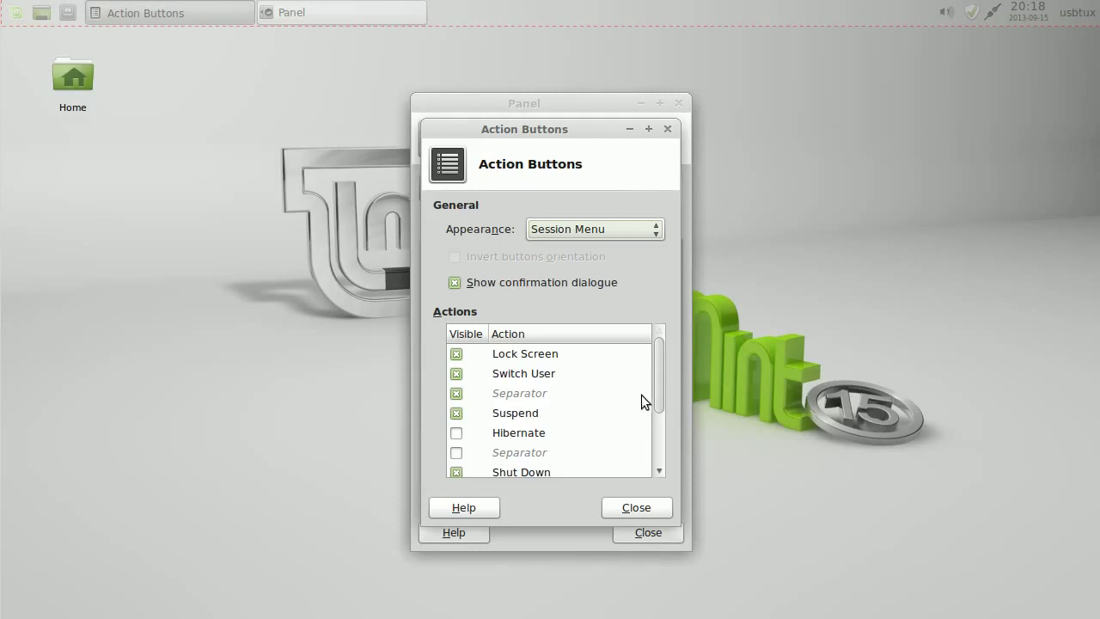
drag(608, 126, 885, 101)
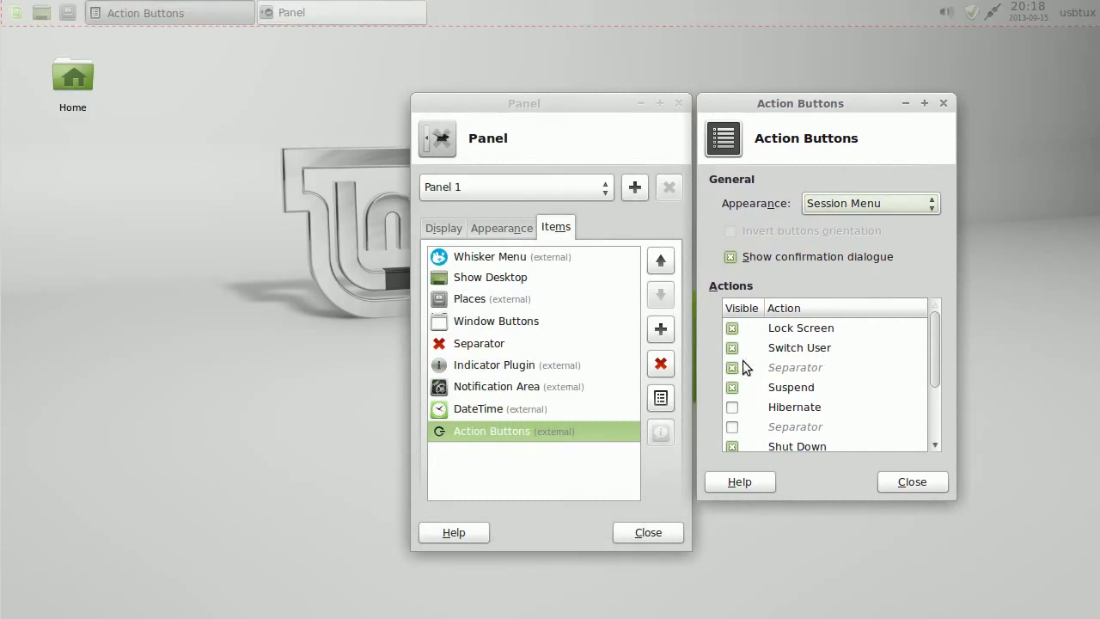
click(733, 328)
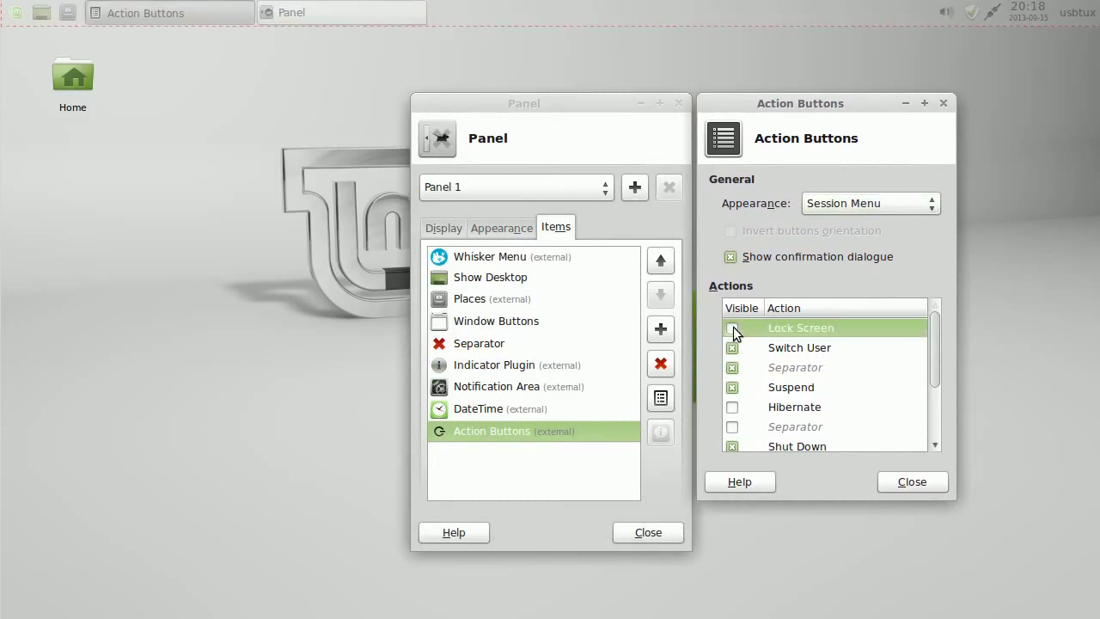
click(862, 203)
click(866, 180)
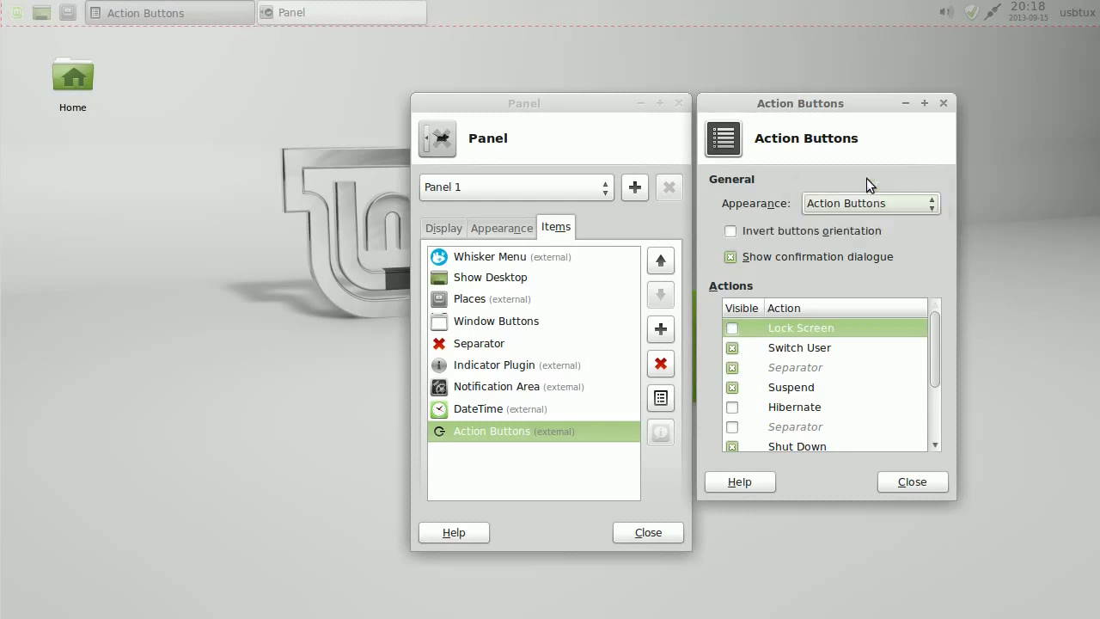
click(732, 328)
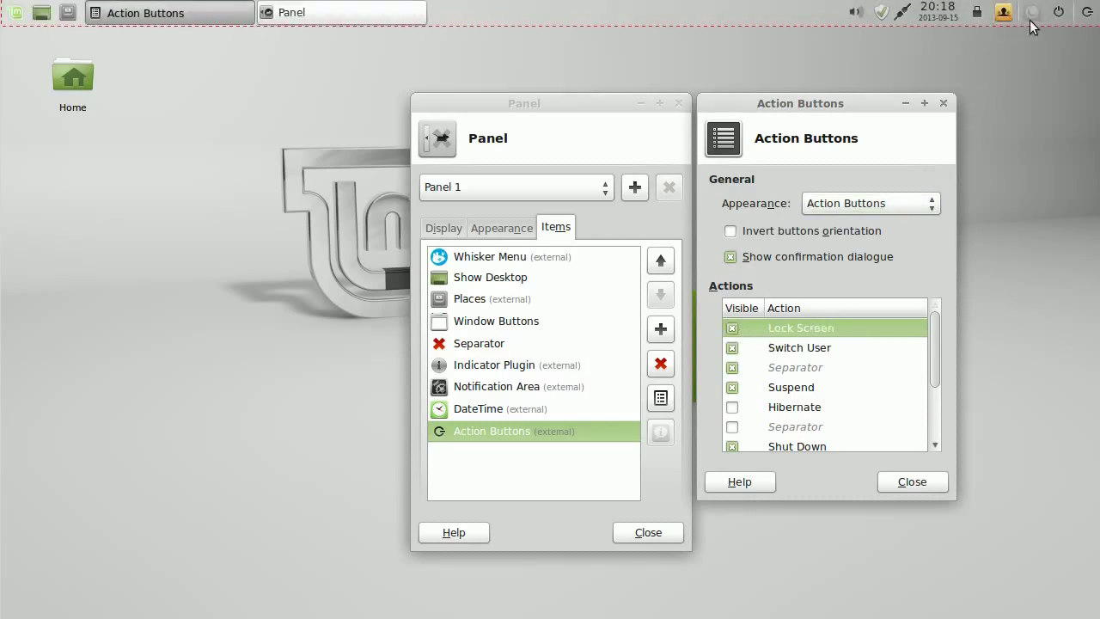
Step: Uncheck Lock Screen, Switch User, Suspend, both separators and Log Out..., keeping only Shut Down
click(732, 328)
click(732, 348)
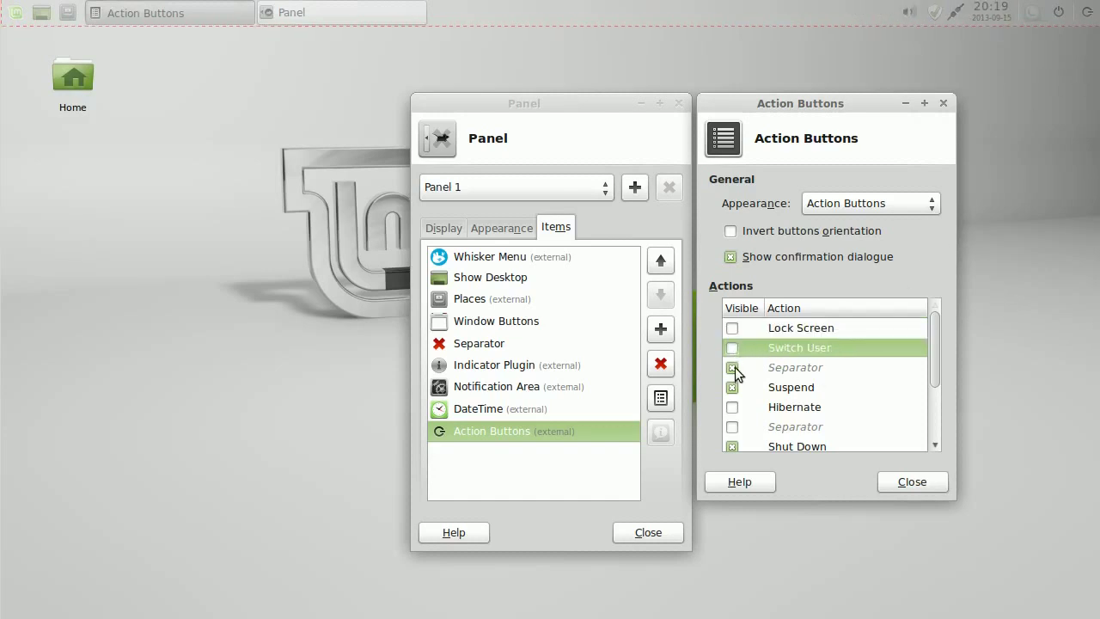
click(735, 368)
click(732, 387)
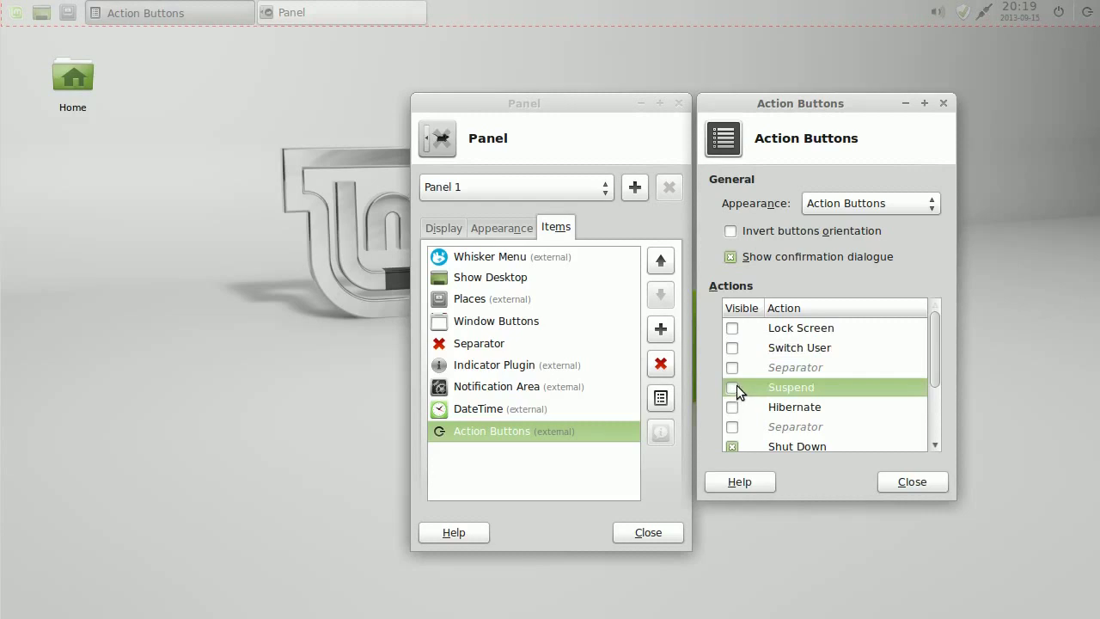
scroll(764, 390, down, 4)
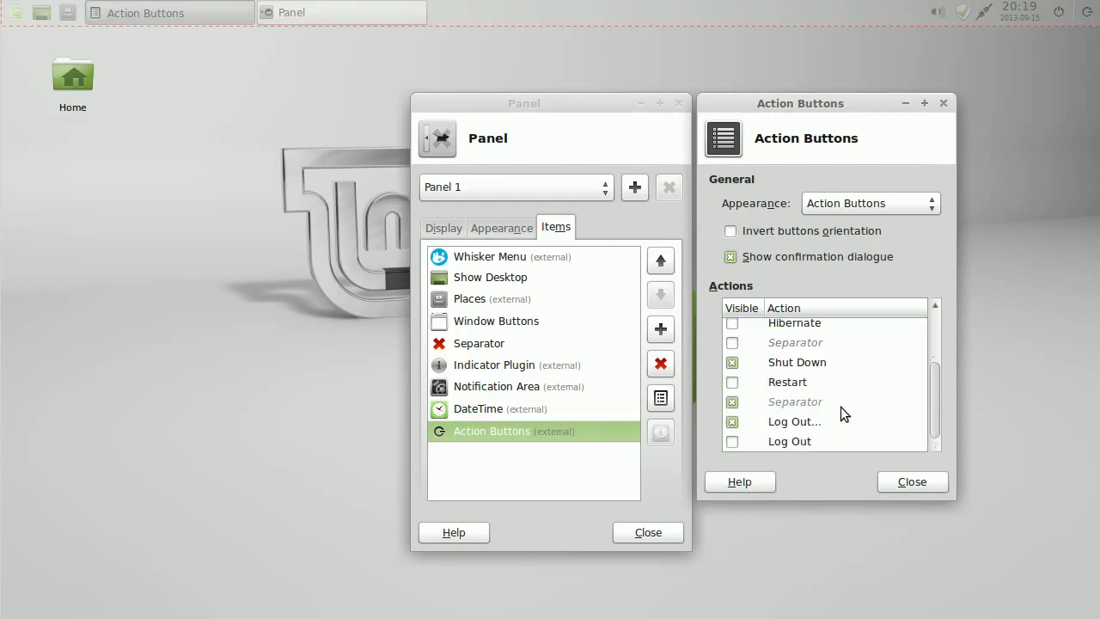
click(732, 401)
click(732, 422)
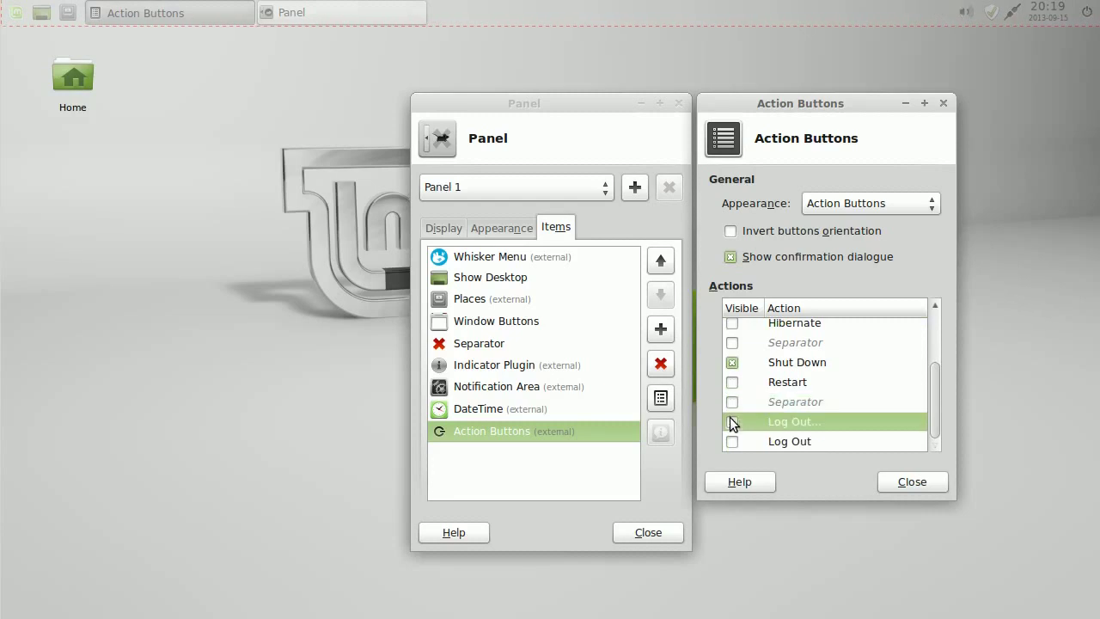
click(895, 478)
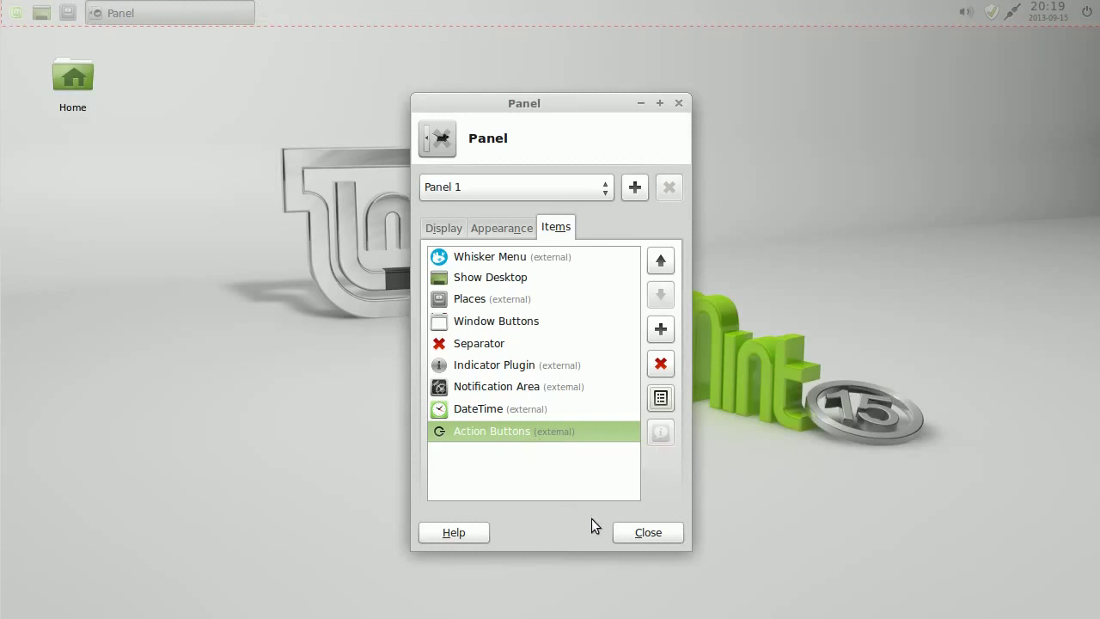
click(647, 533)
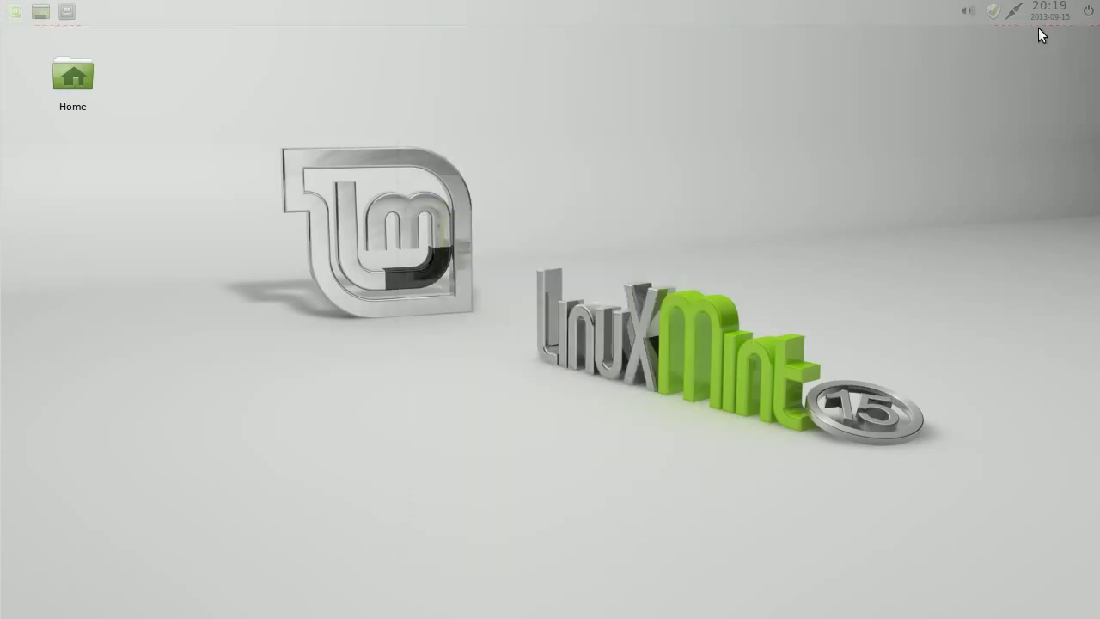
click(1089, 12)
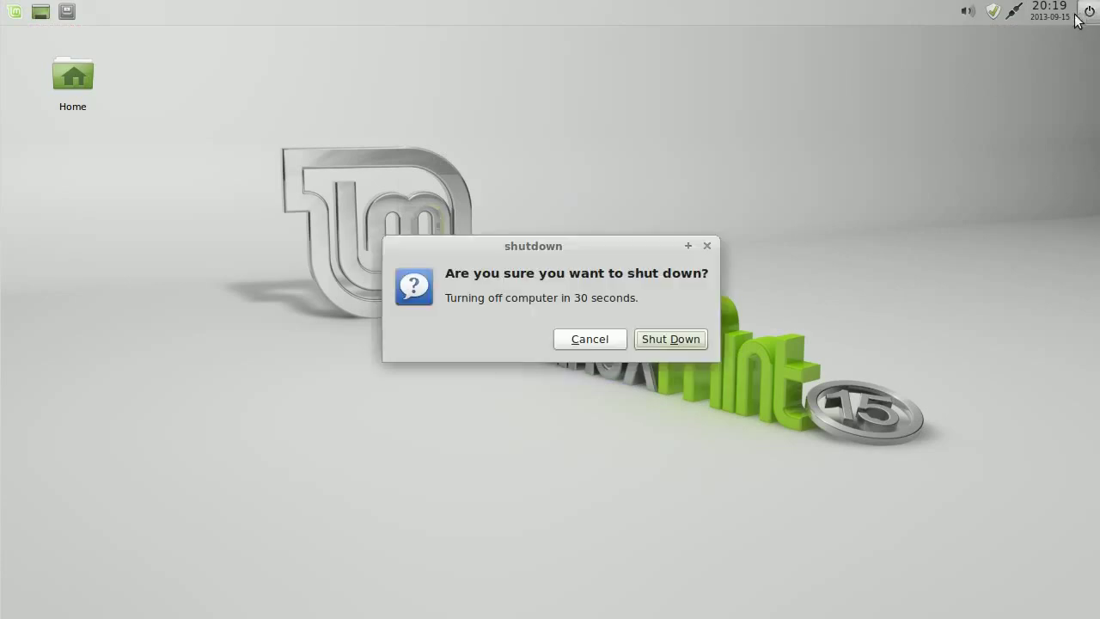
click(590, 340)
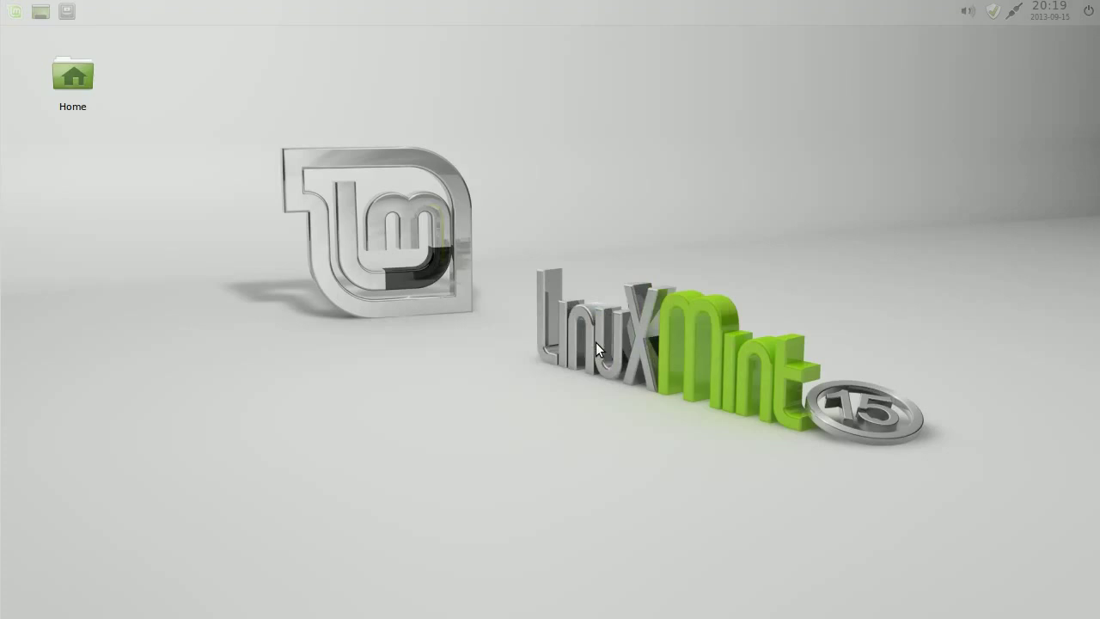
click(14, 11)
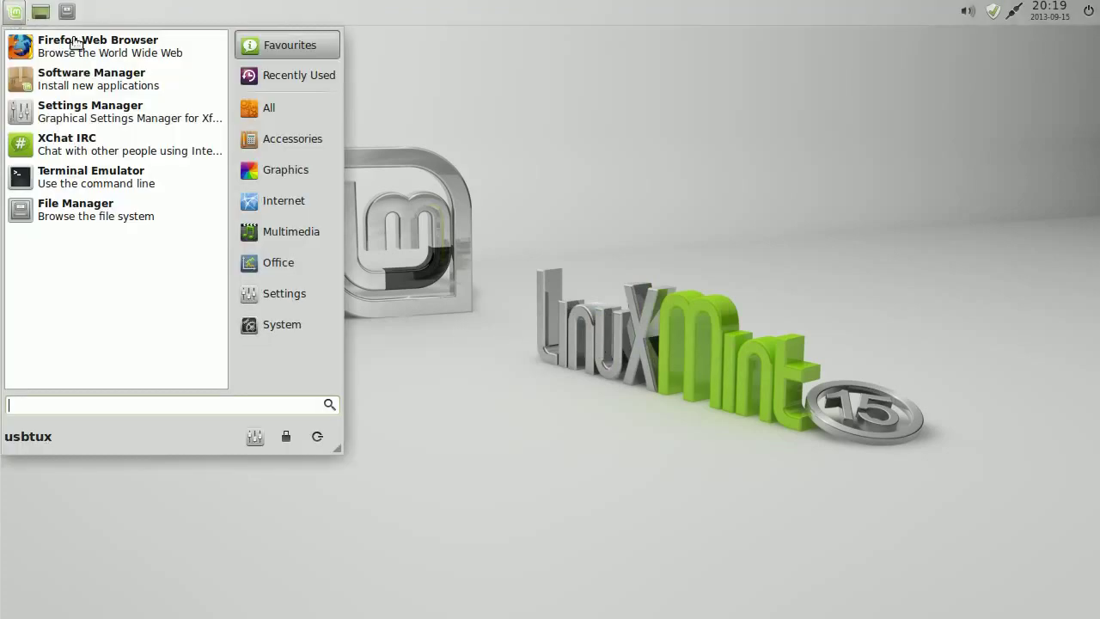
click(318, 436)
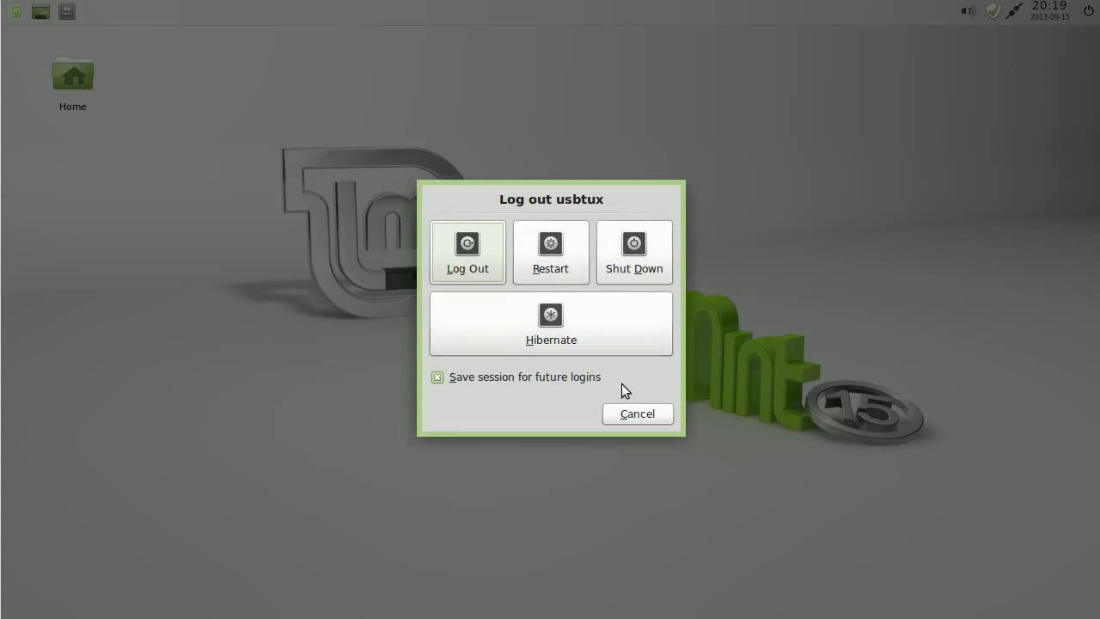
click(637, 414)
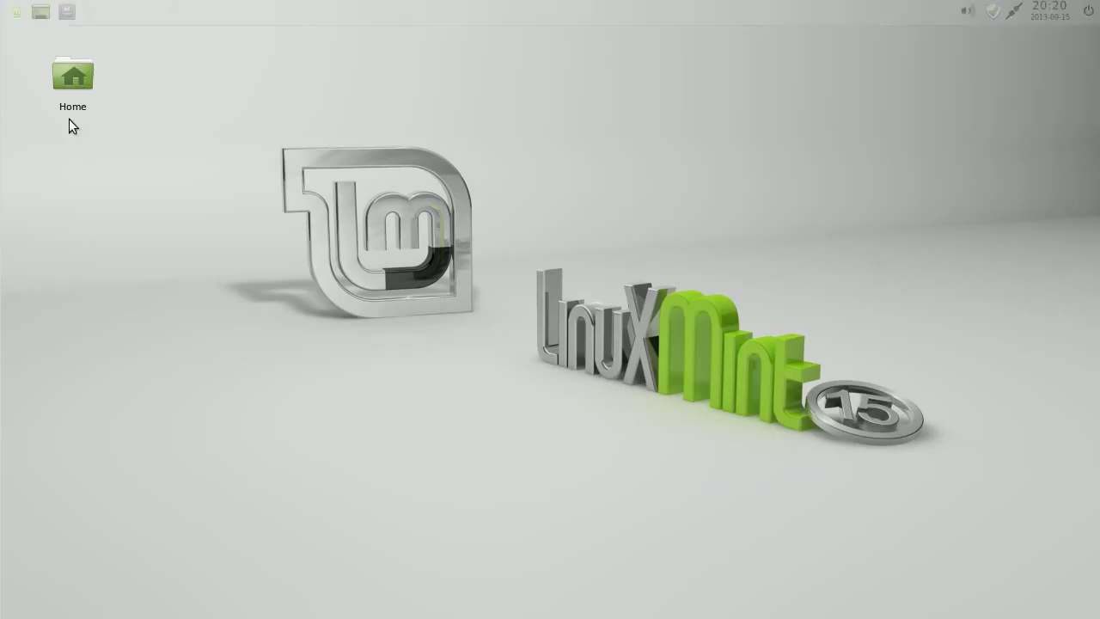
Step: Launch a terminal and open its Preferences at the Appearance settings
click(16, 12)
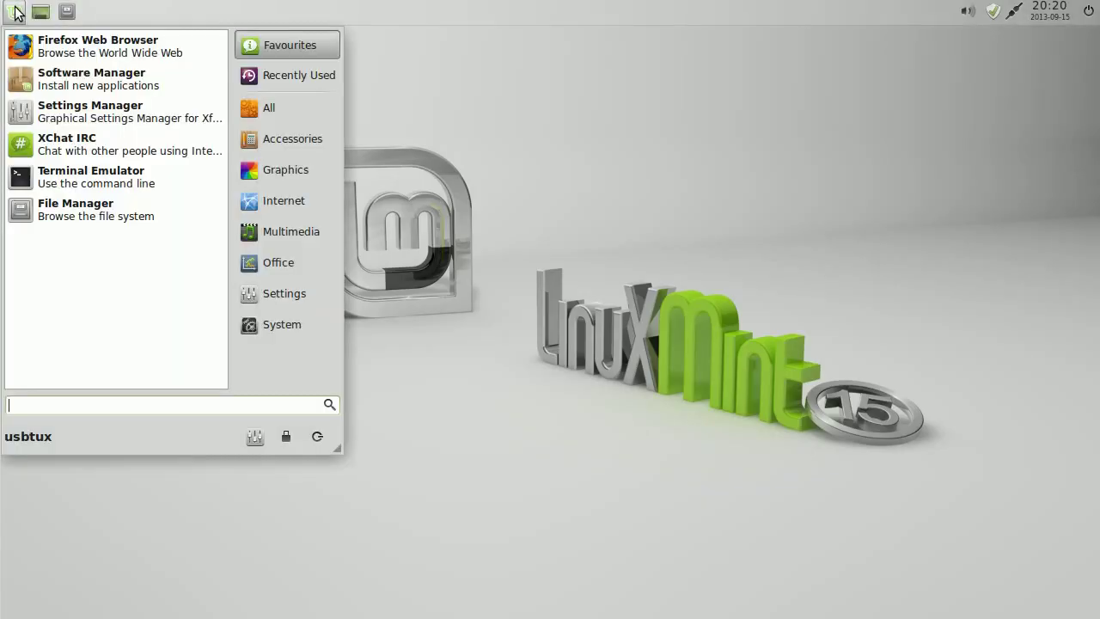
click(74, 176)
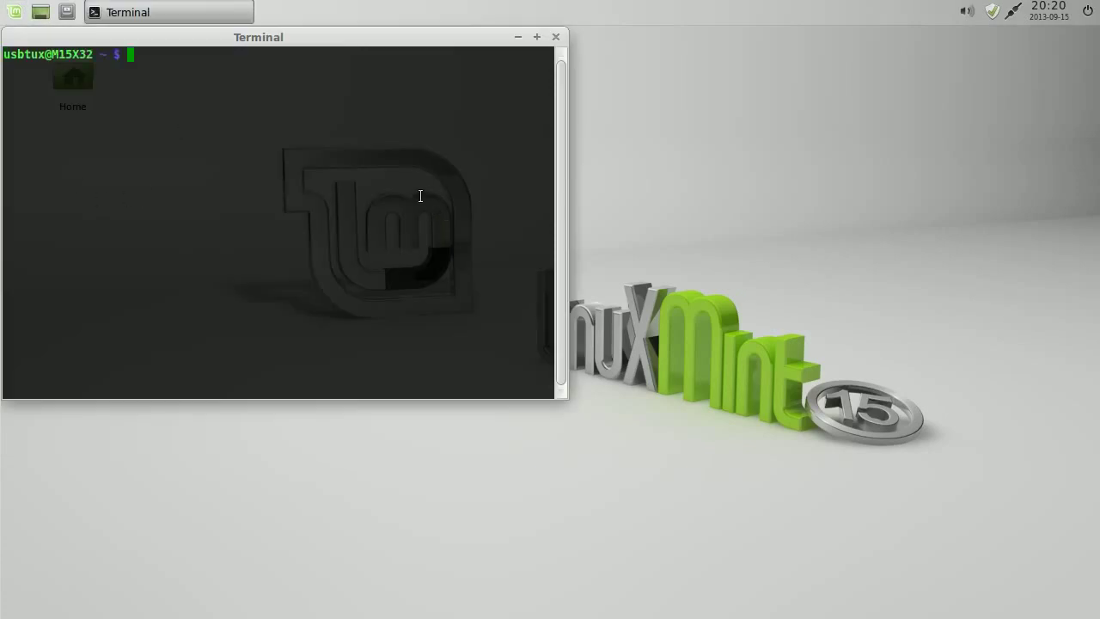
right_click(343, 170)
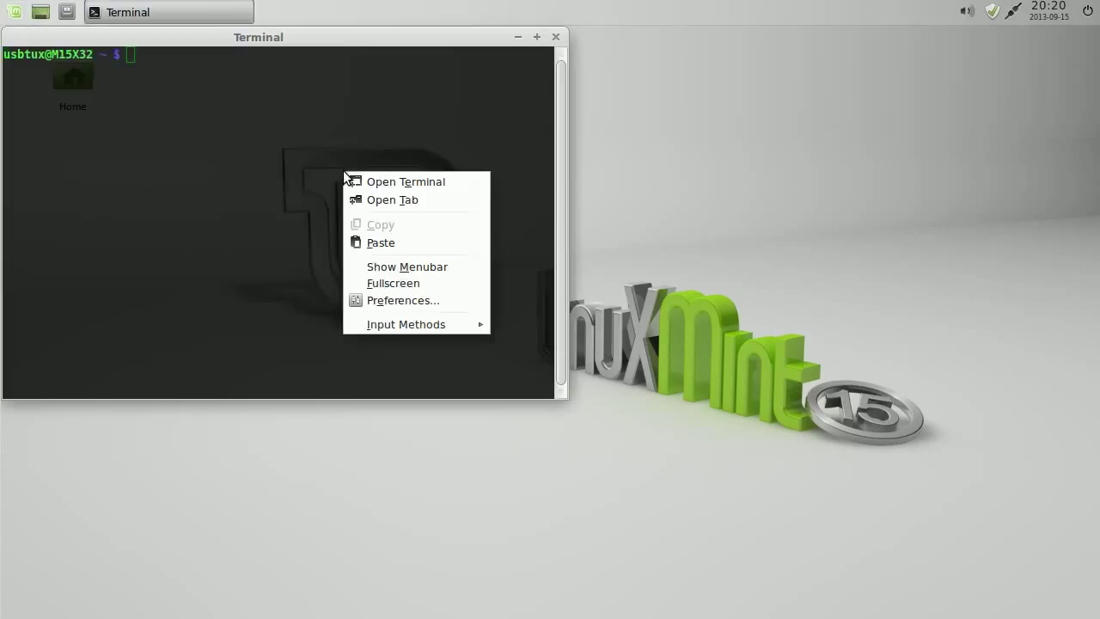
click(390, 305)
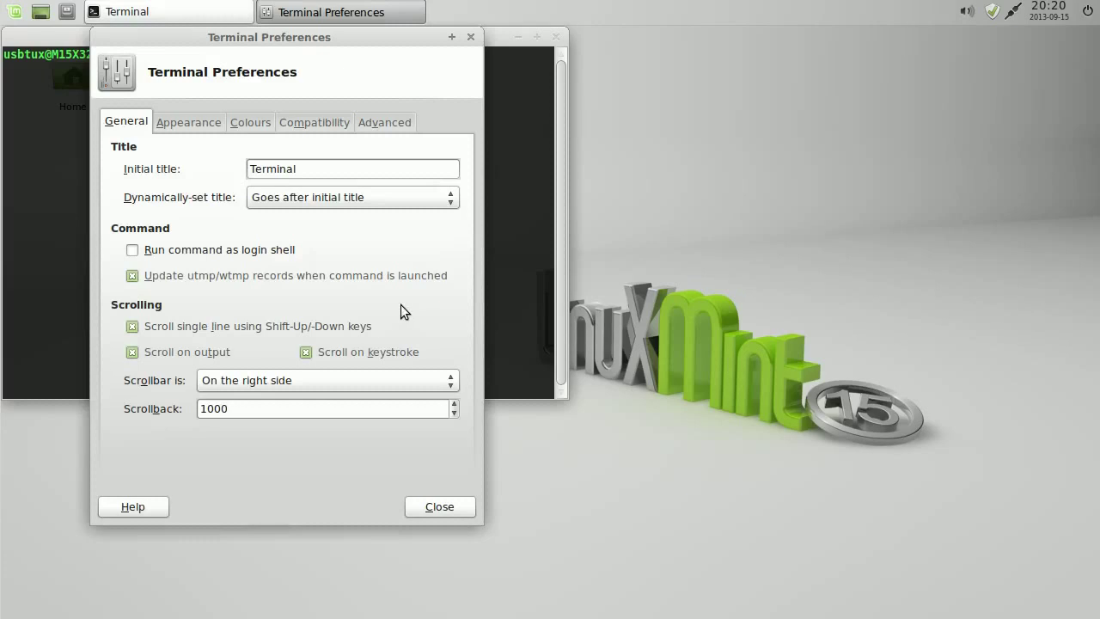
click(191, 122)
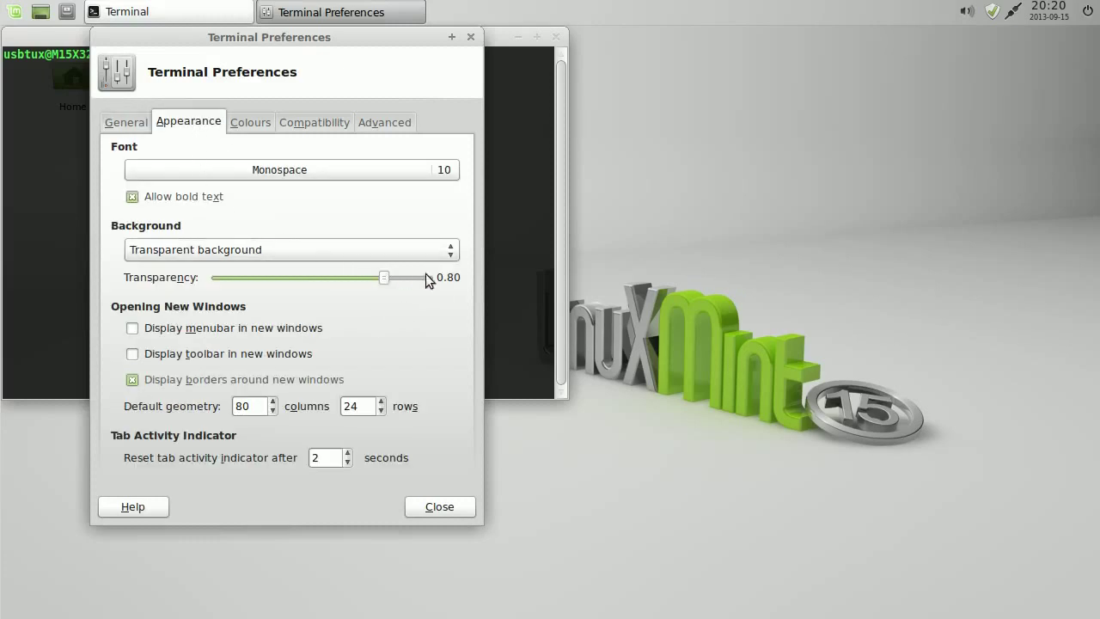
Step: Set the background transparency to 0.65, then close the preferences and the terminal
click(335, 278)
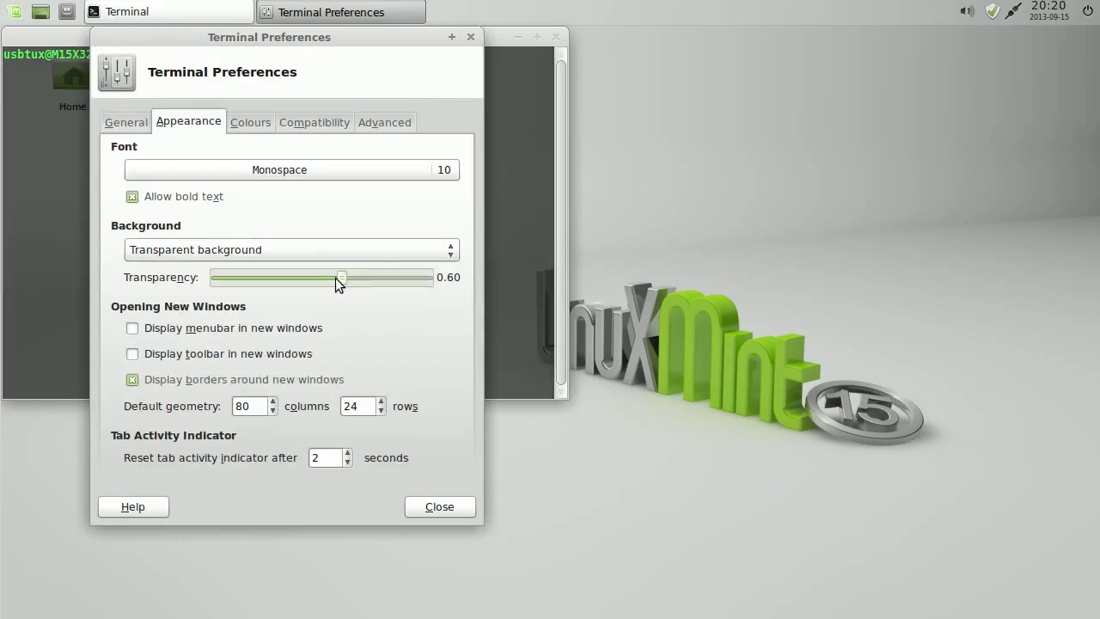
drag(329, 43, 265, 78)
drag(279, 309, 288, 310)
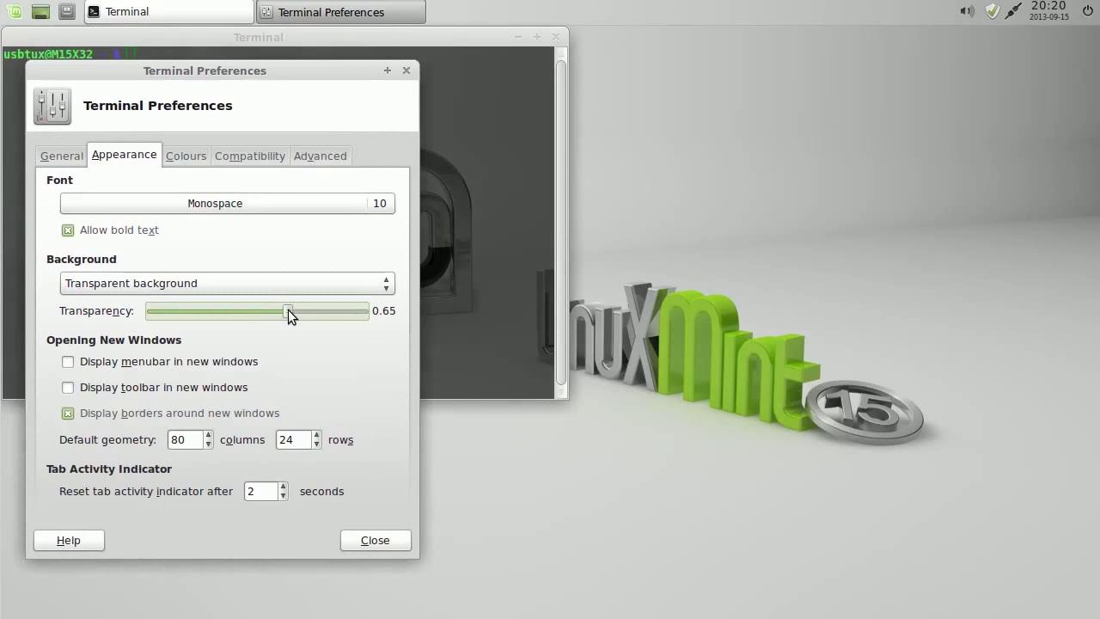
click(367, 538)
drag(303, 51, 325, 38)
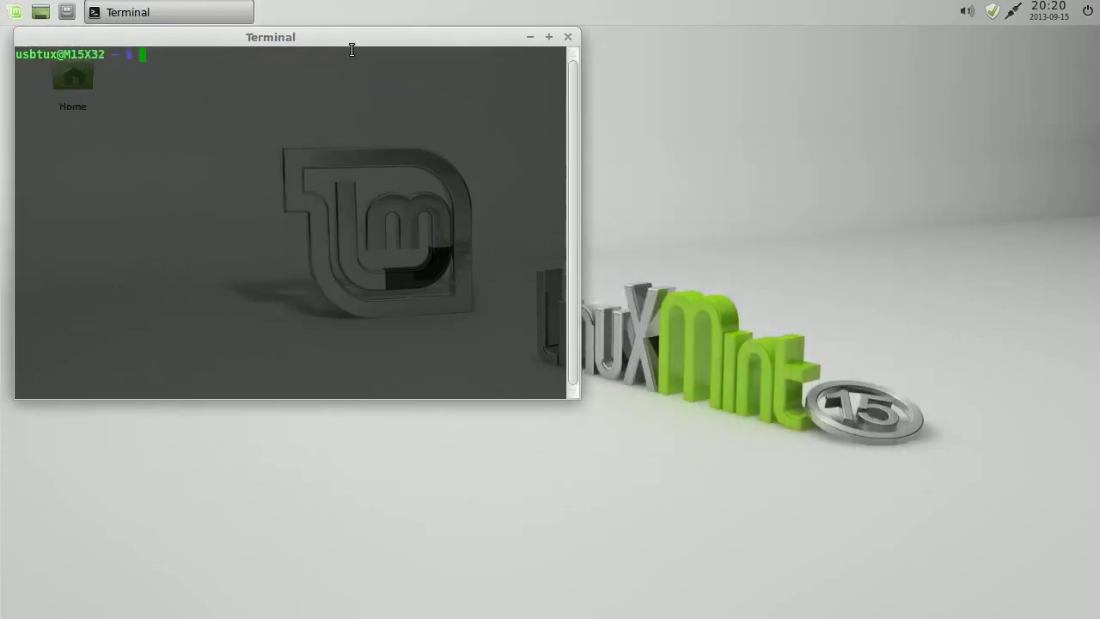
click(567, 37)
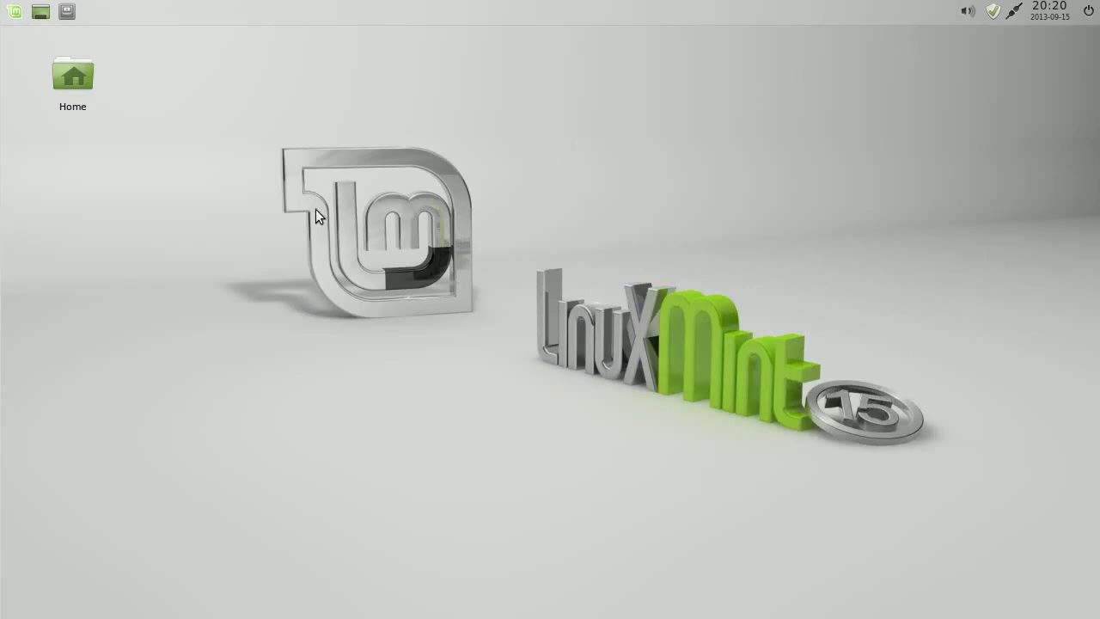
Step: Bring up Session and Startup's Application Autostart list from the Settings Manager, maximized
click(15, 12)
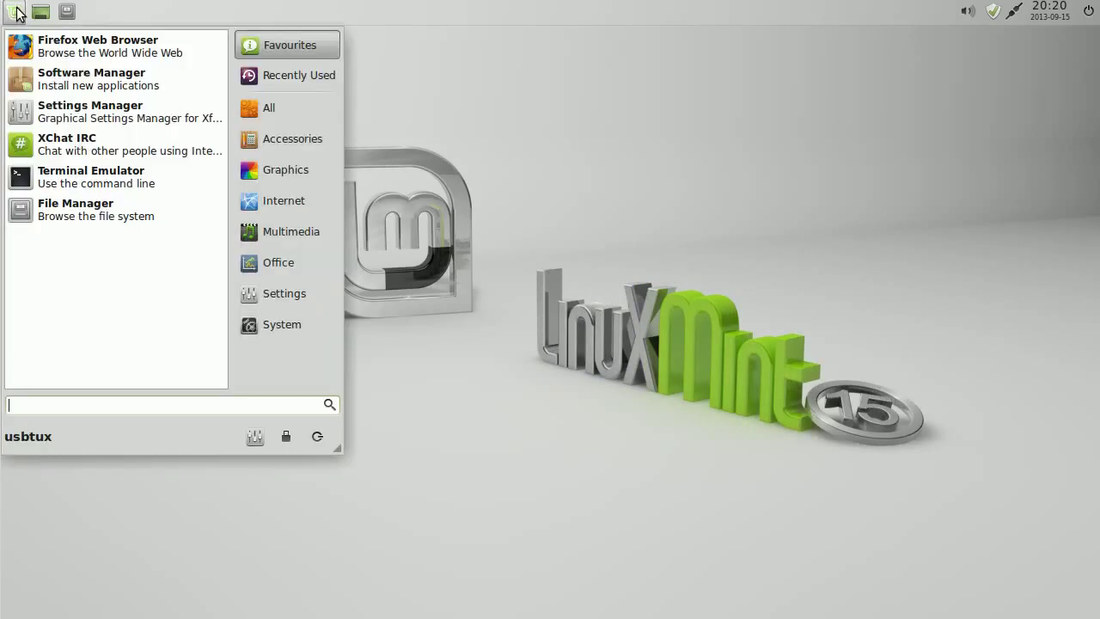
click(109, 105)
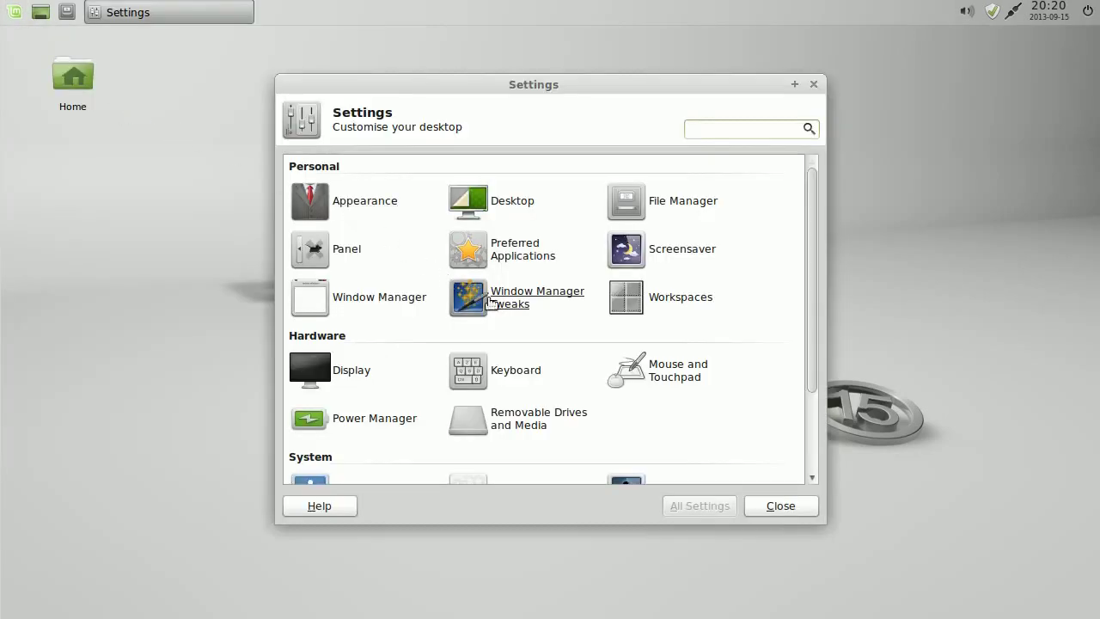
scroll(631, 361, down, 3)
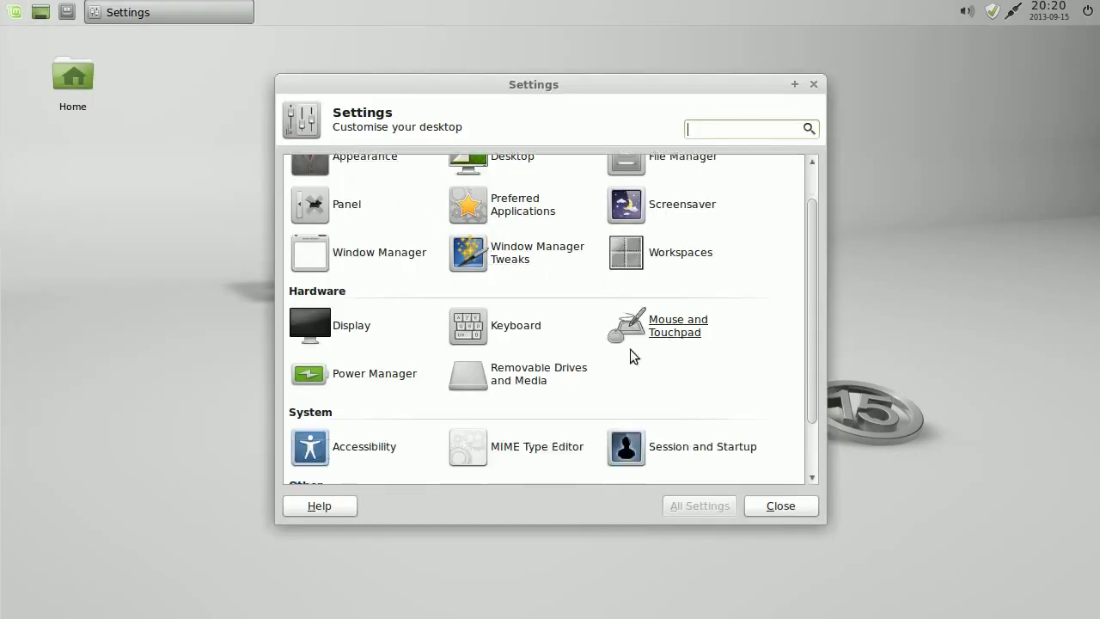
click(657, 381)
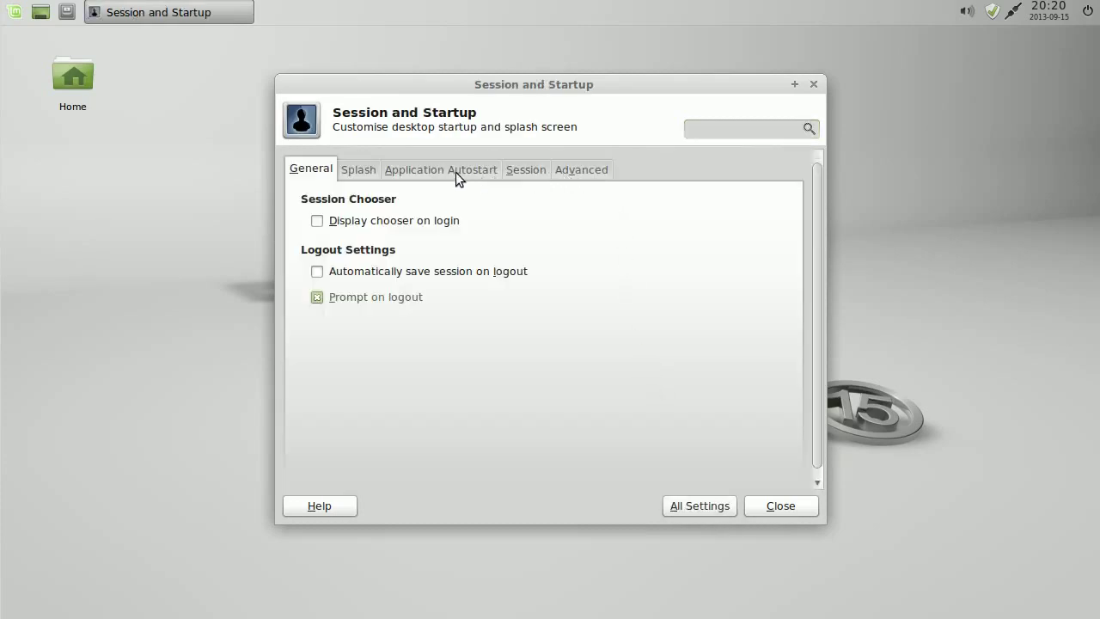
click(449, 171)
scroll(663, 329, down, 1)
scroll(663, 329, up, 1)
click(795, 85)
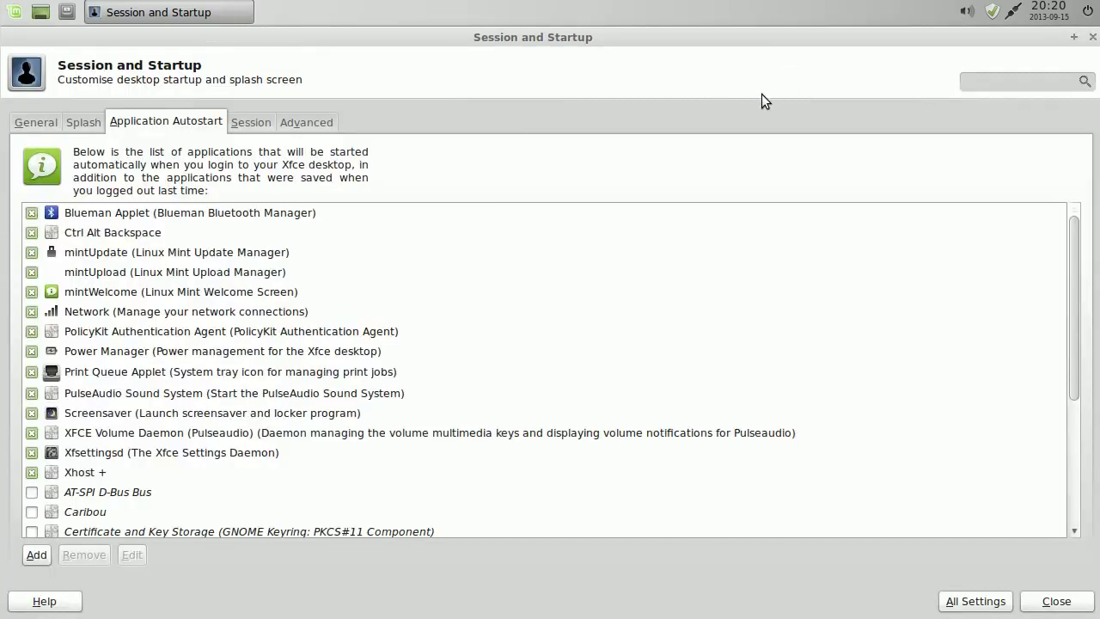
Step: Untick Blueman Applet, mintUpload, mintWelcome and Power Manager in autostart, then restore the window
click(32, 213)
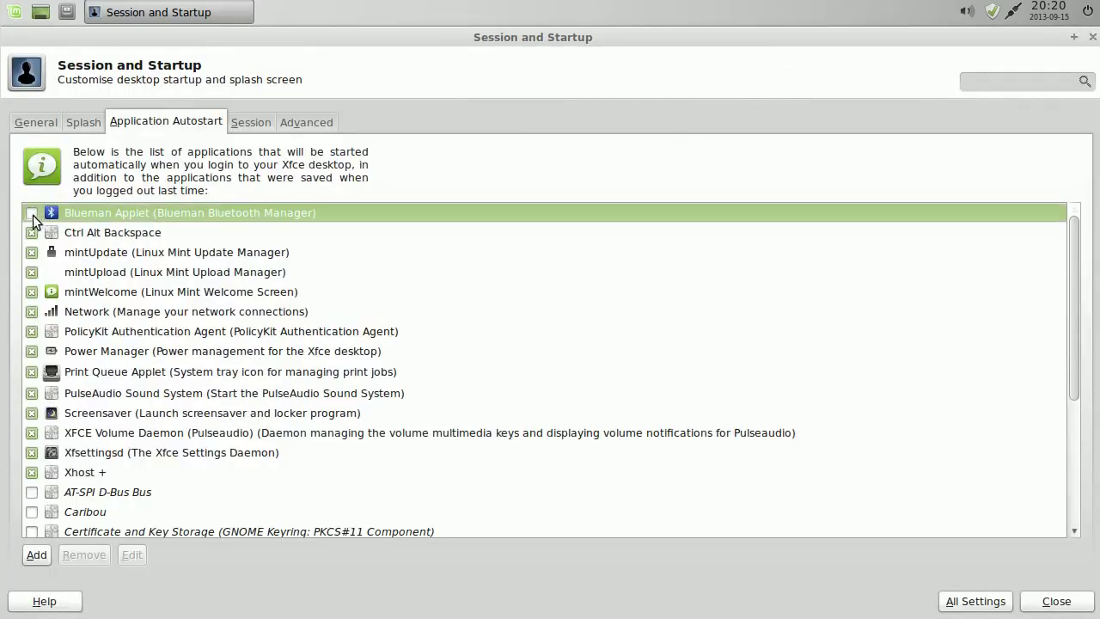
click(32, 271)
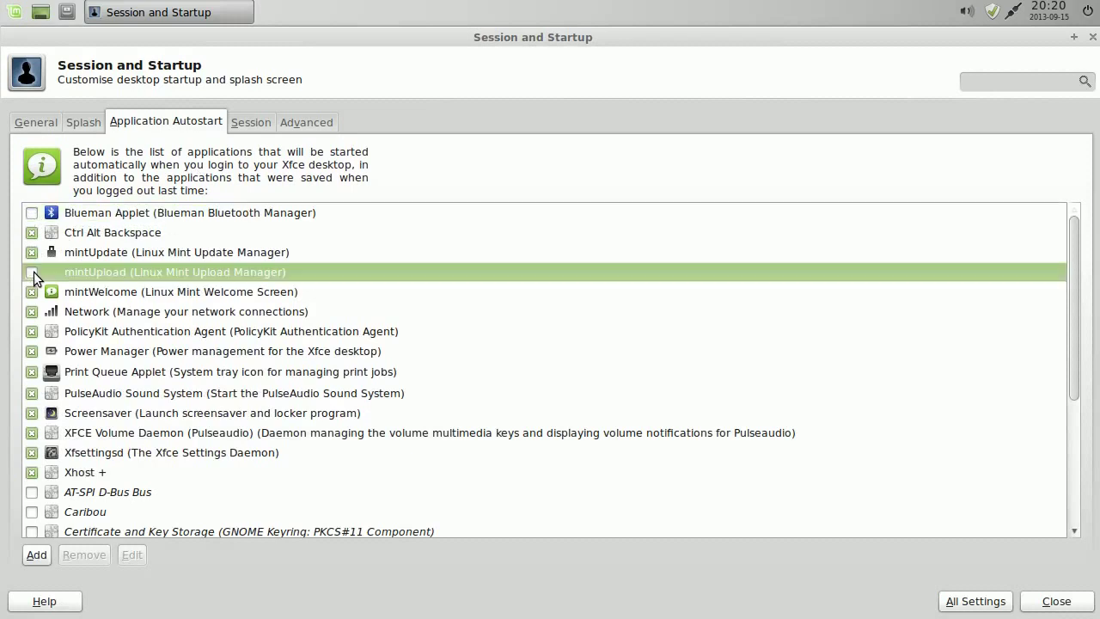
click(32, 293)
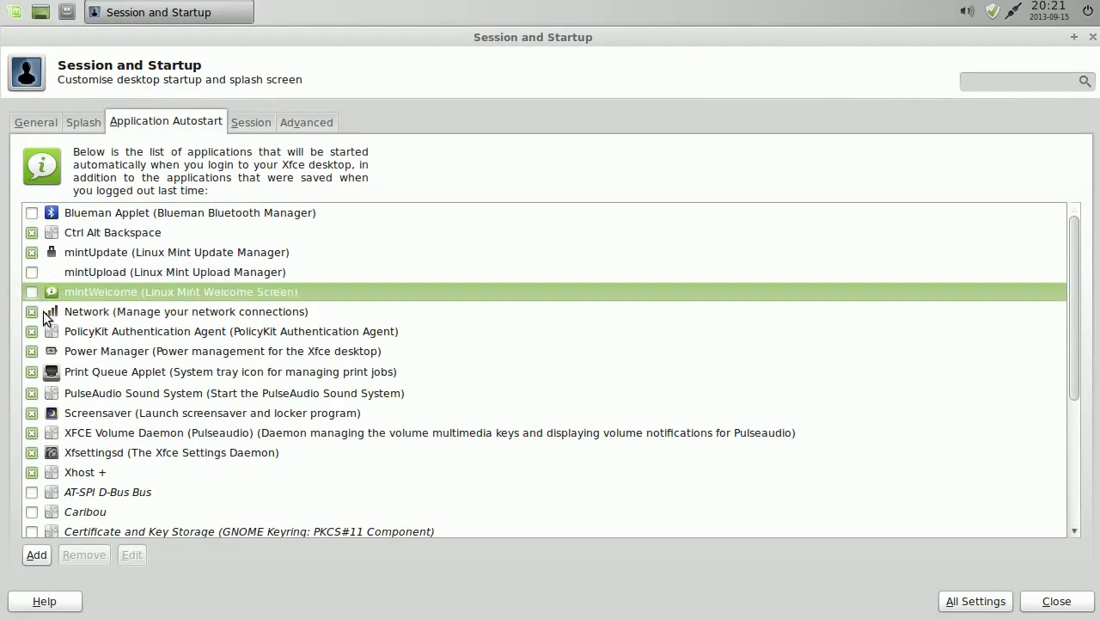
scroll(97, 354, down, 2)
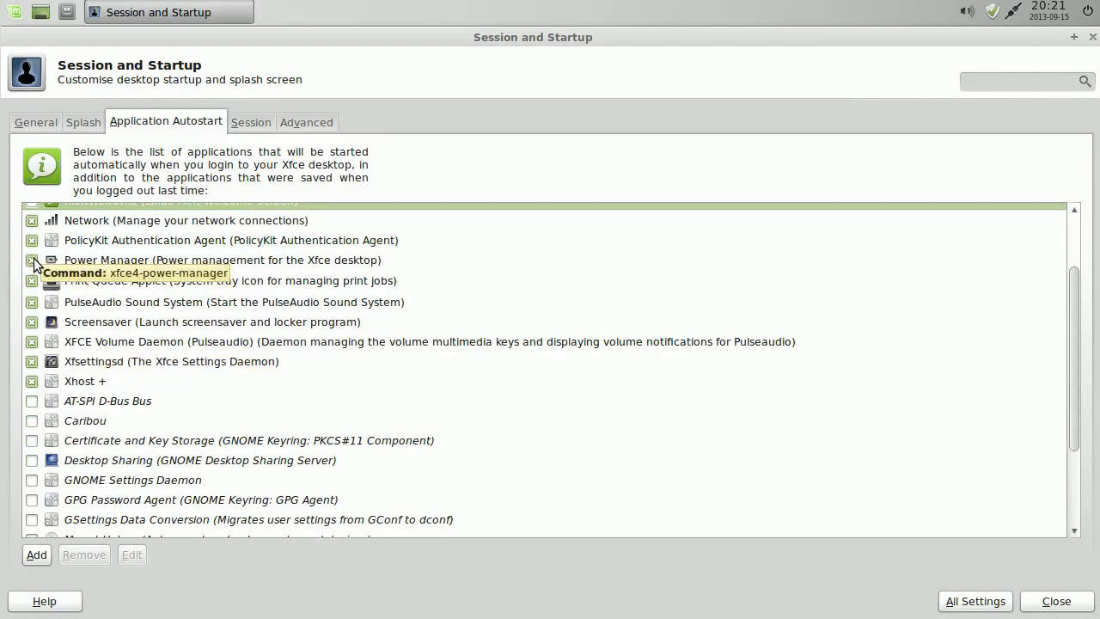
click(33, 261)
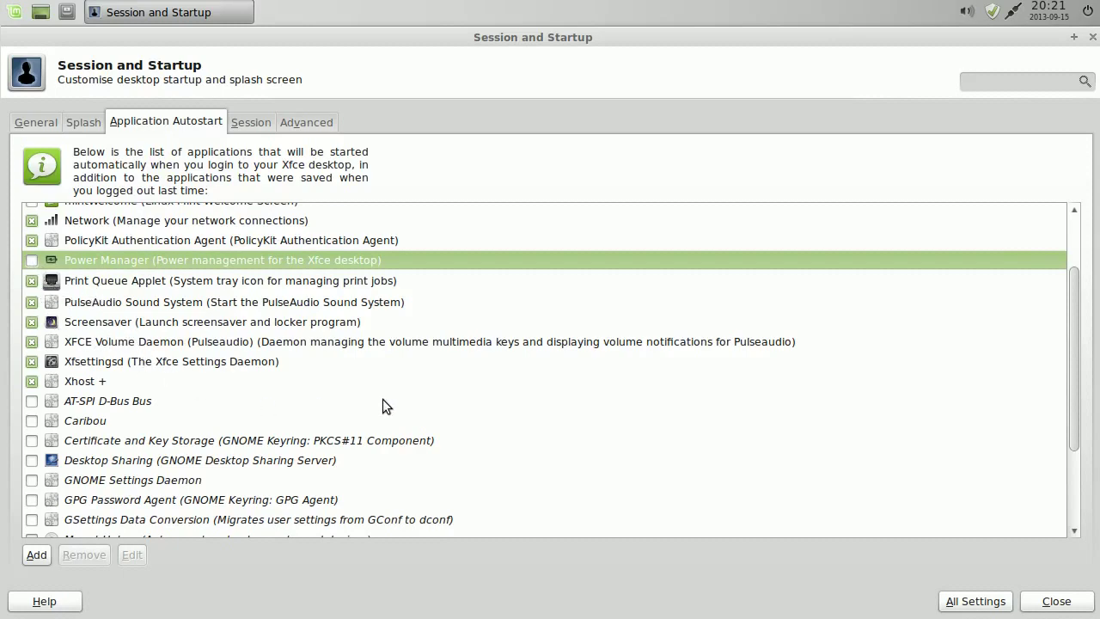
scroll(385, 399, down, 3)
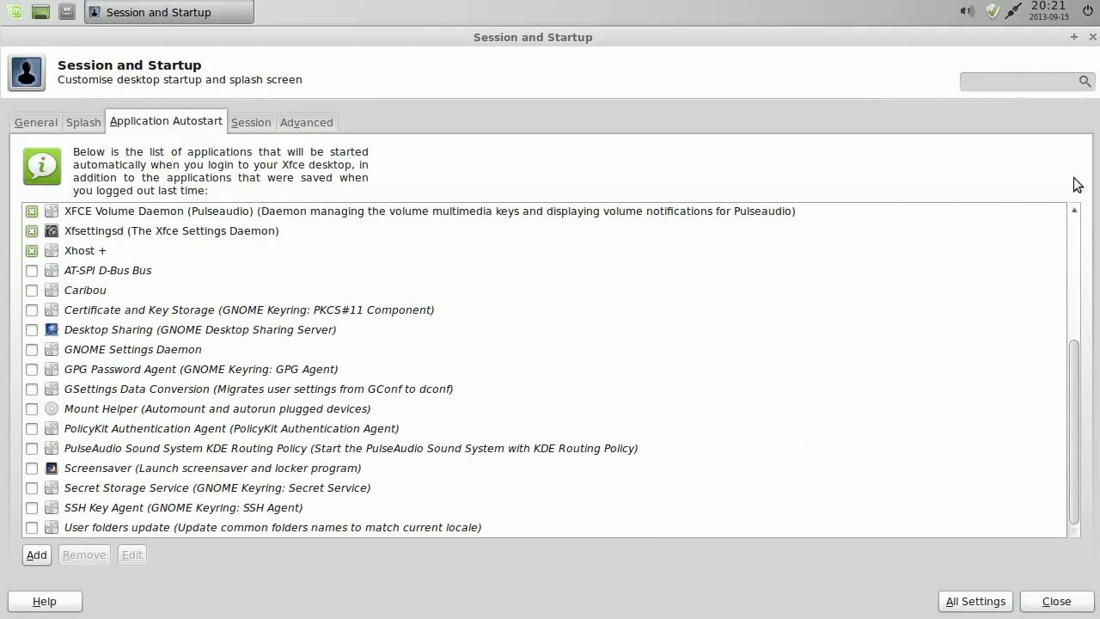
click(1072, 38)
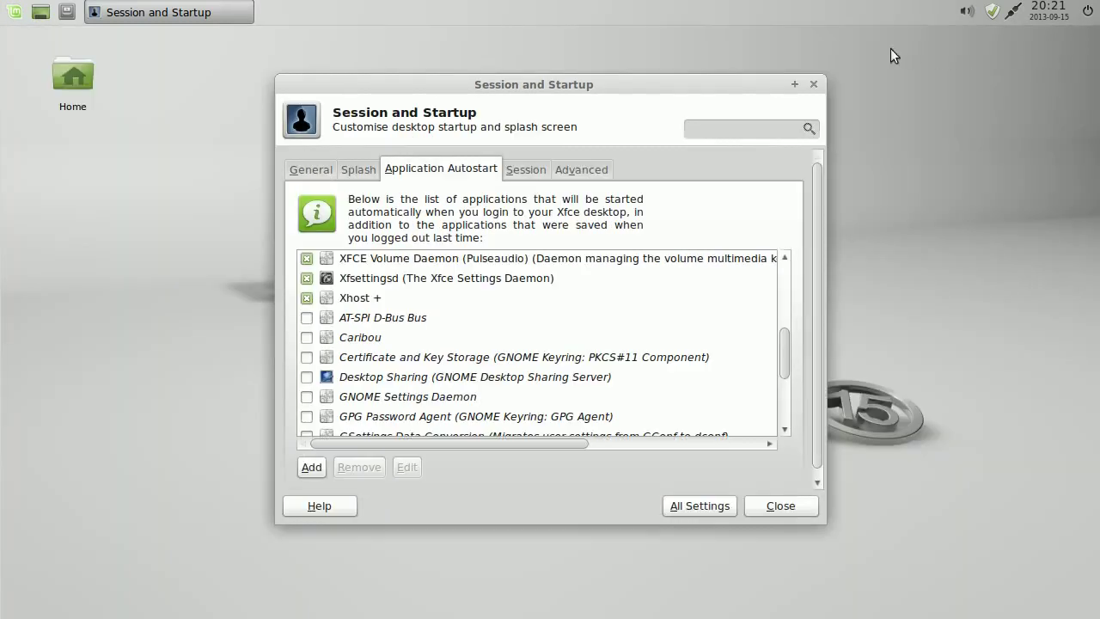
Step: In Window Manager Tweaks' Compositor tab, lower window decoration opacity to about two-thirds
click(711, 506)
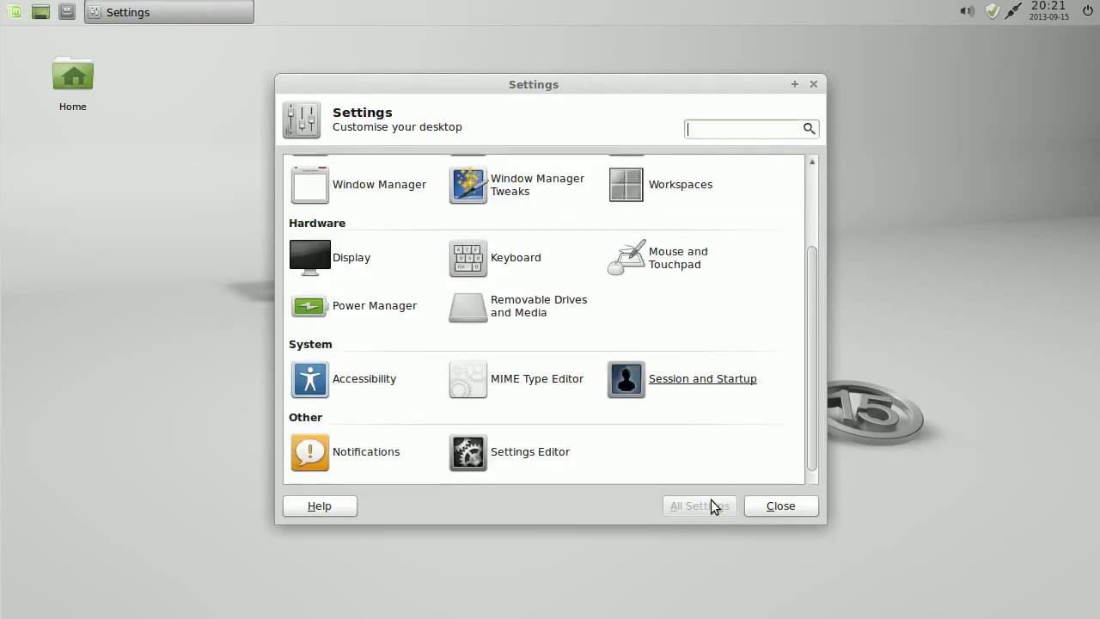
click(481, 191)
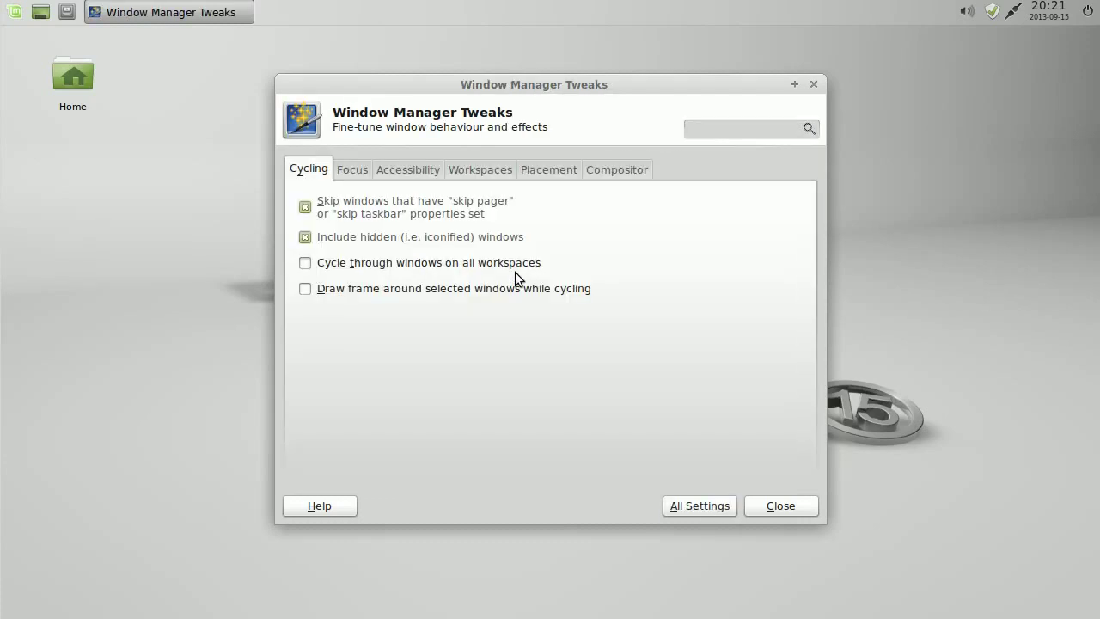
click(617, 170)
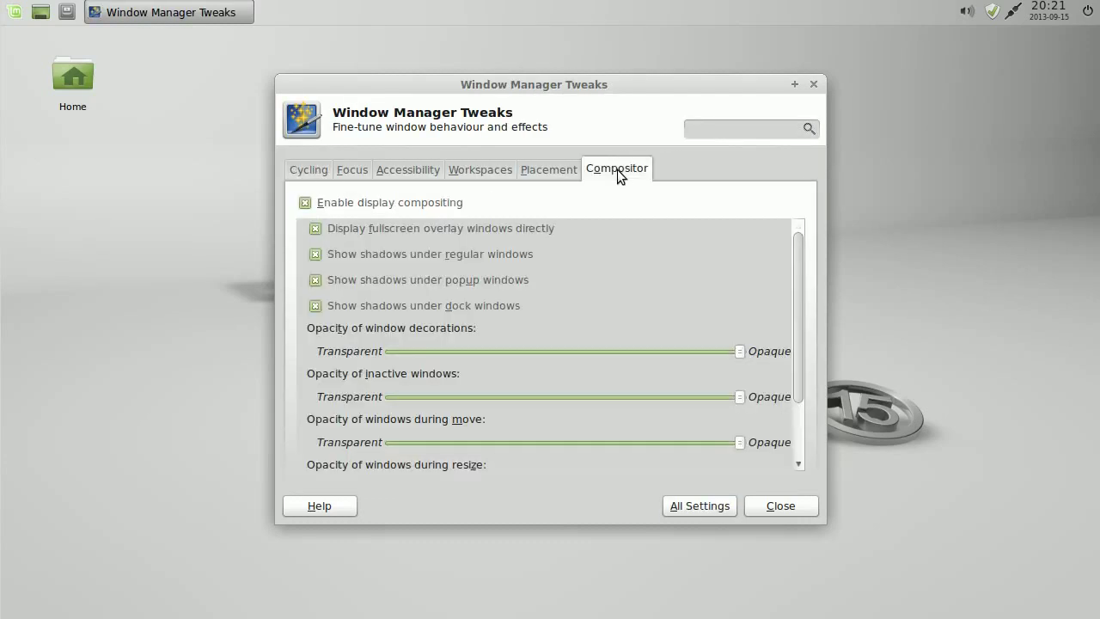
drag(798, 286, 801, 371)
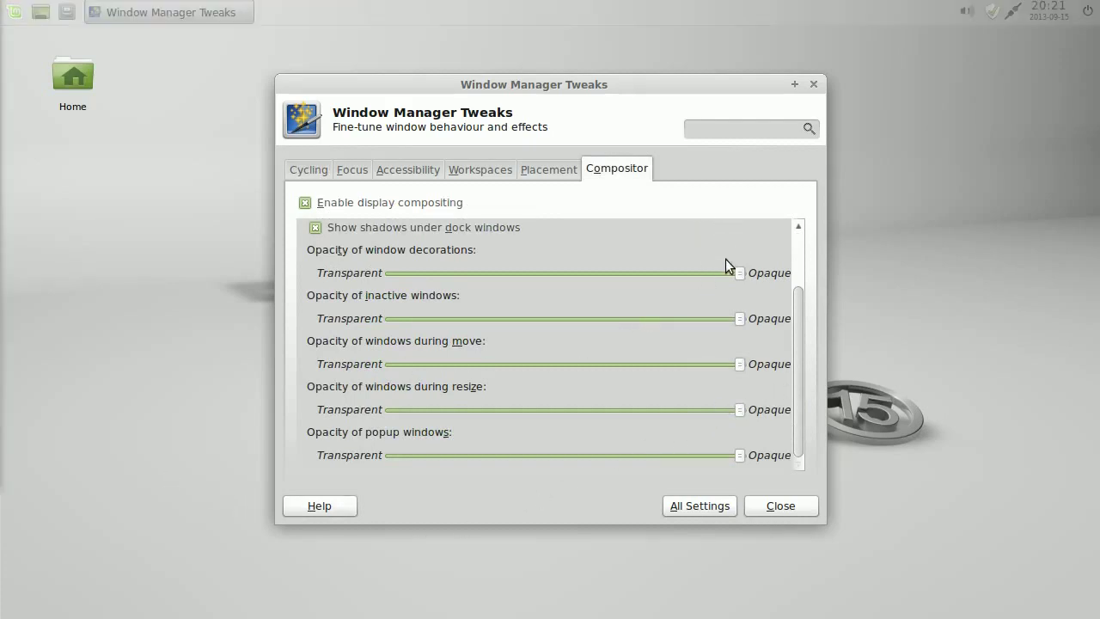
drag(739, 273, 674, 275)
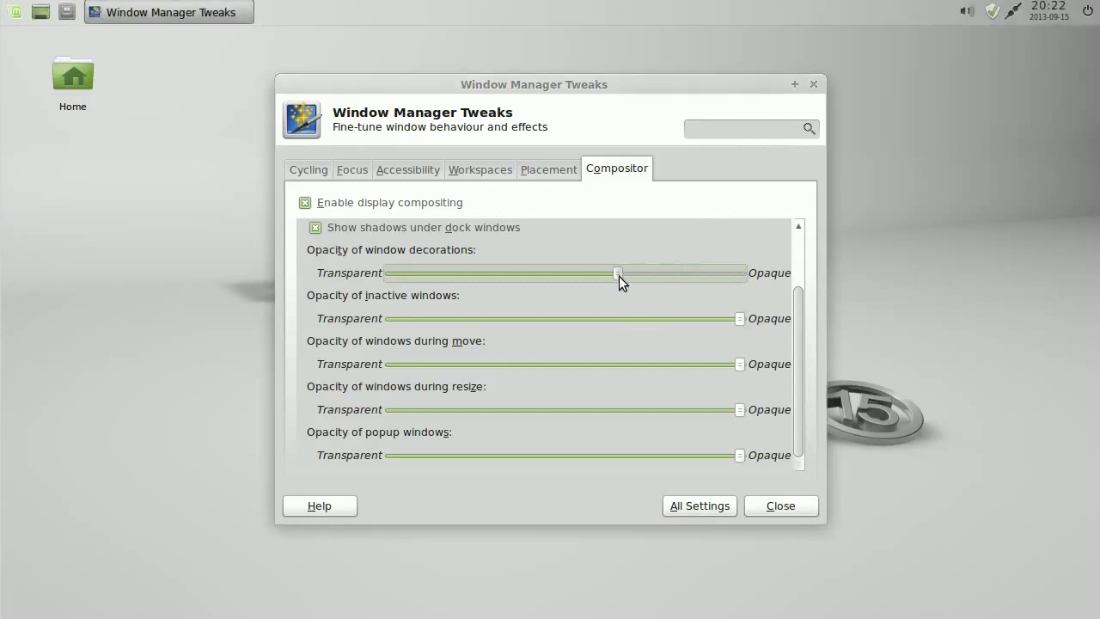
click(61, 75)
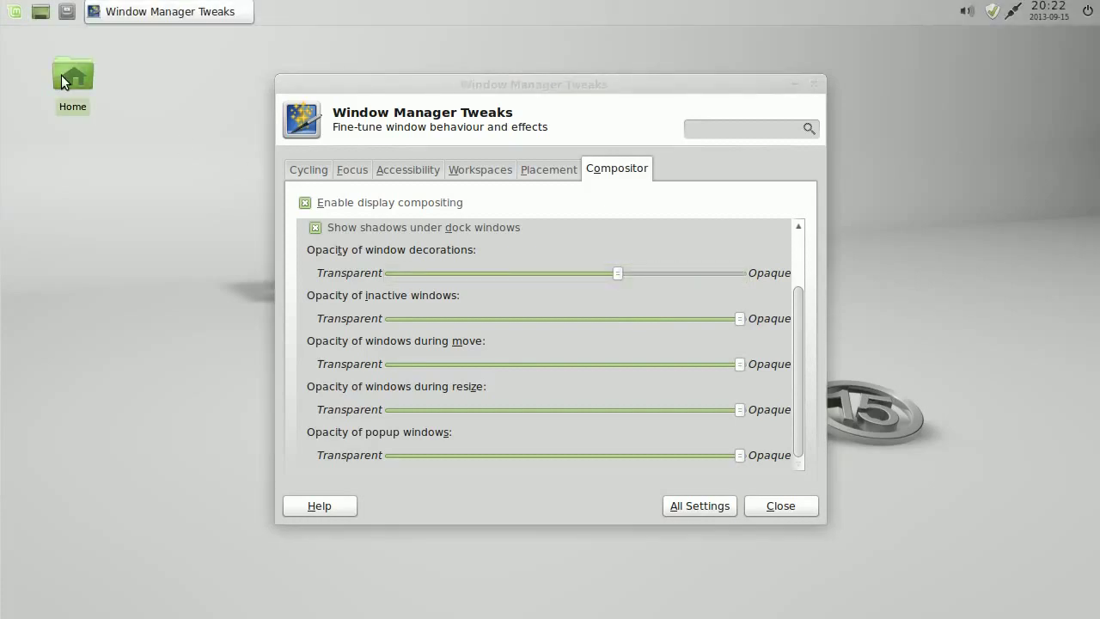
Step: With the Home folder open beside it, lower the inactive, move, resize and popup opacity sliders
double_click(61, 74)
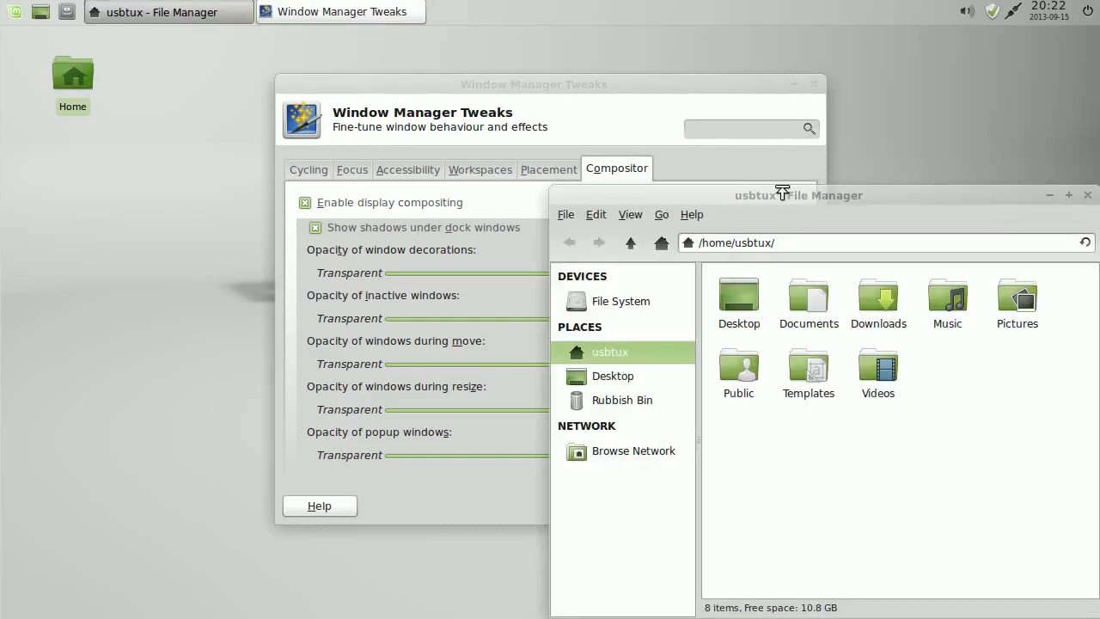
drag(700, 83, 855, 66)
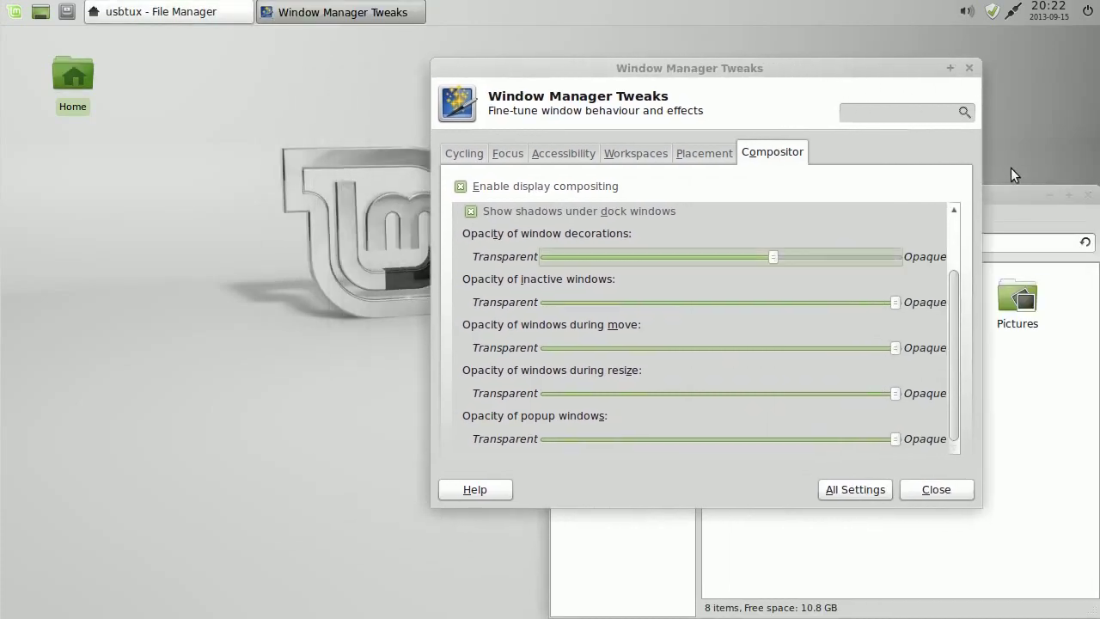
drag(1023, 196, 554, 161)
click(811, 91)
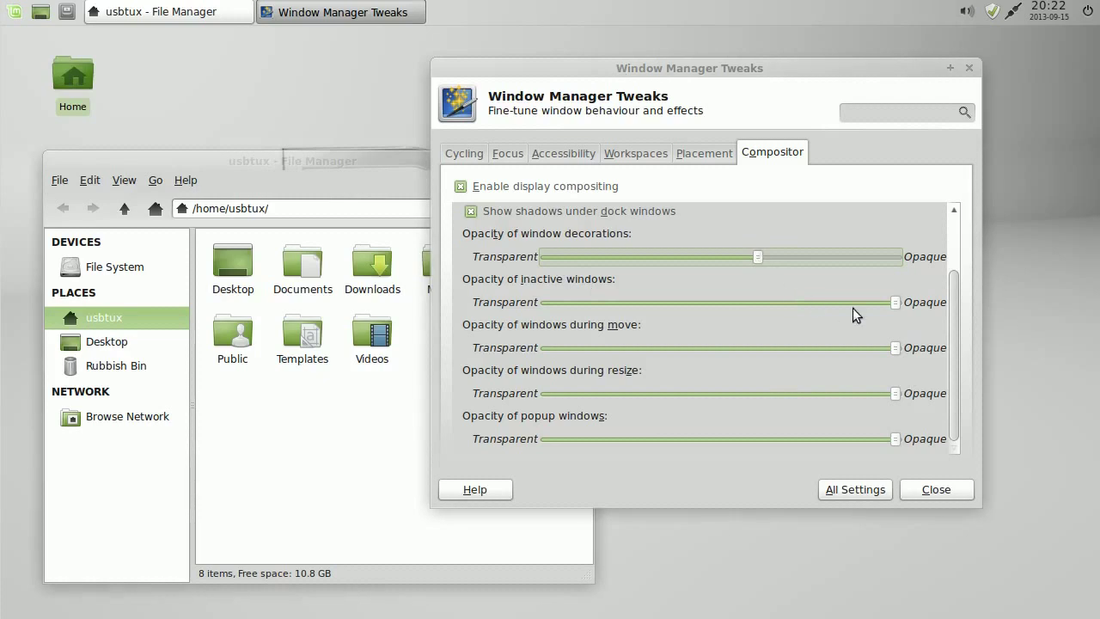
drag(893, 302, 811, 303)
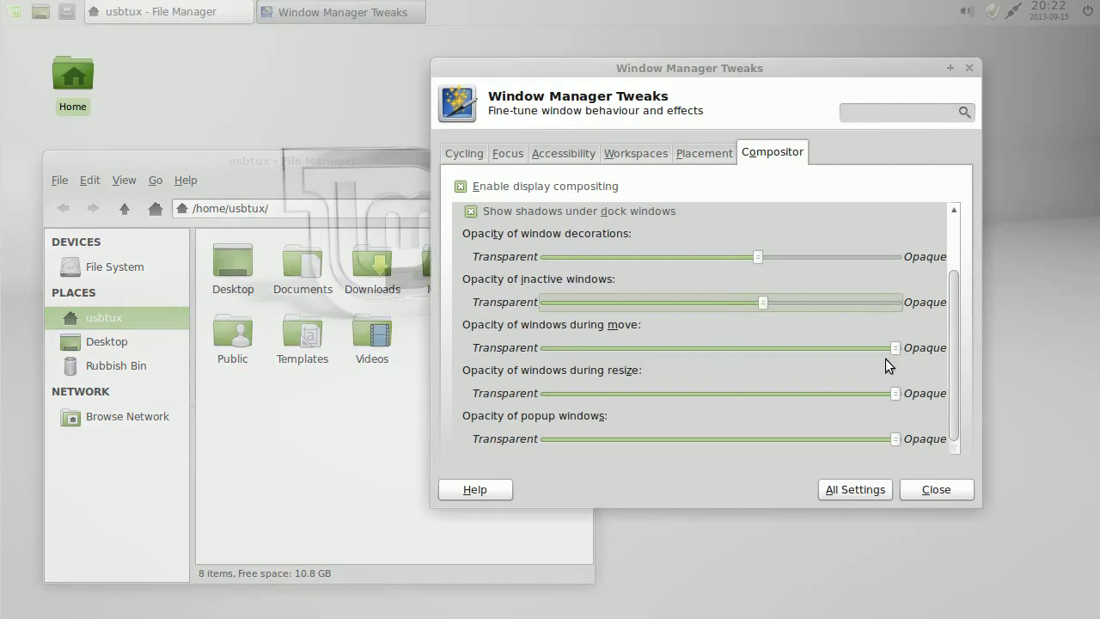
drag(894, 356, 831, 351)
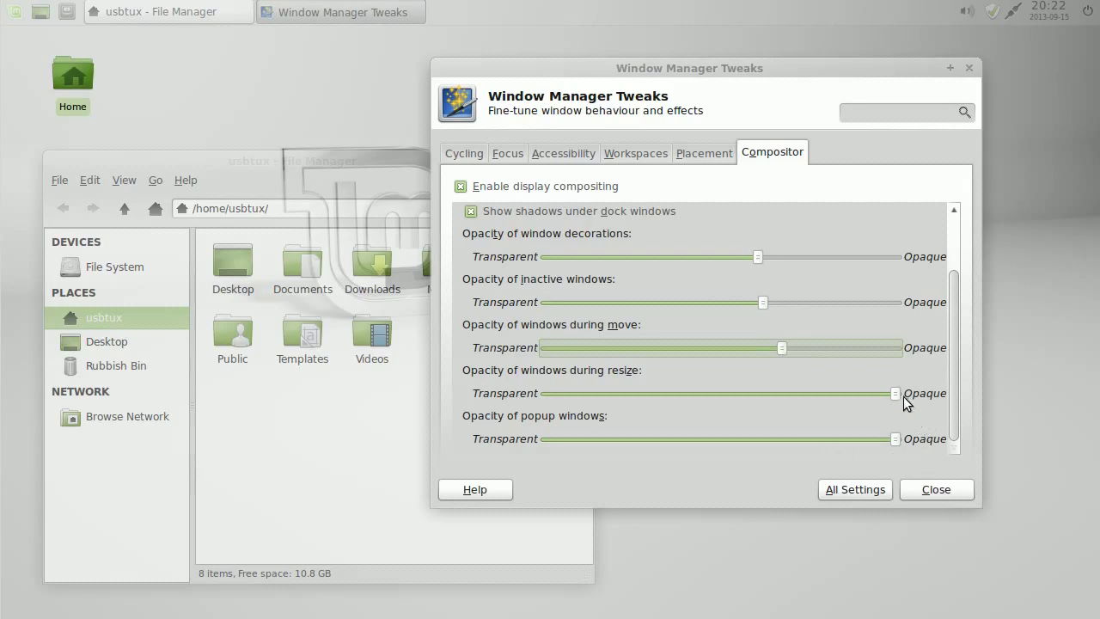
drag(901, 396, 868, 397)
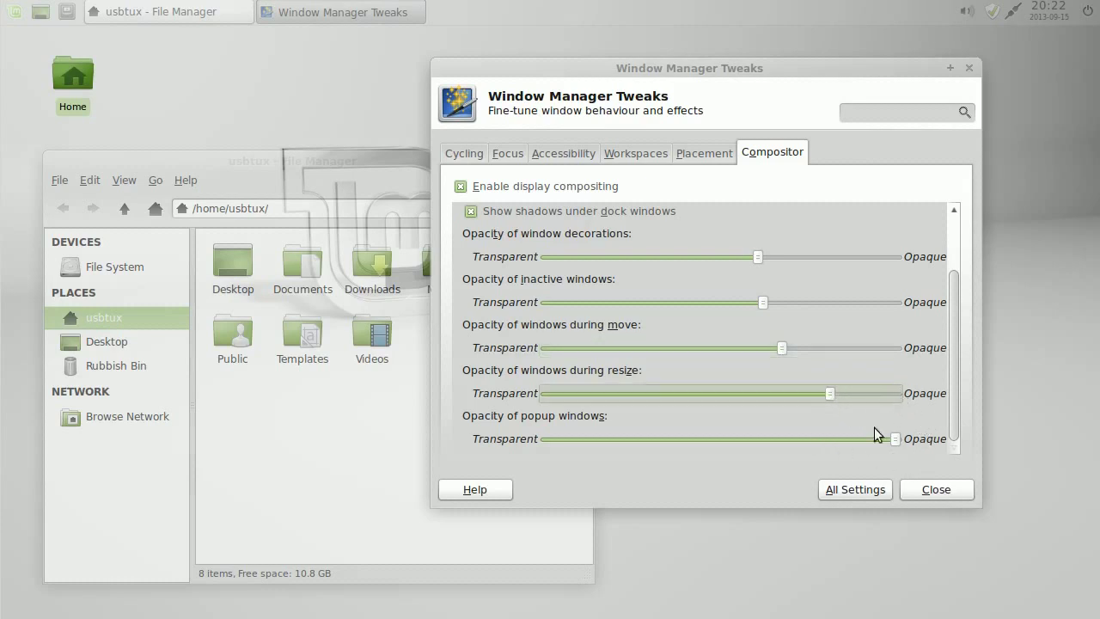
drag(895, 438, 832, 437)
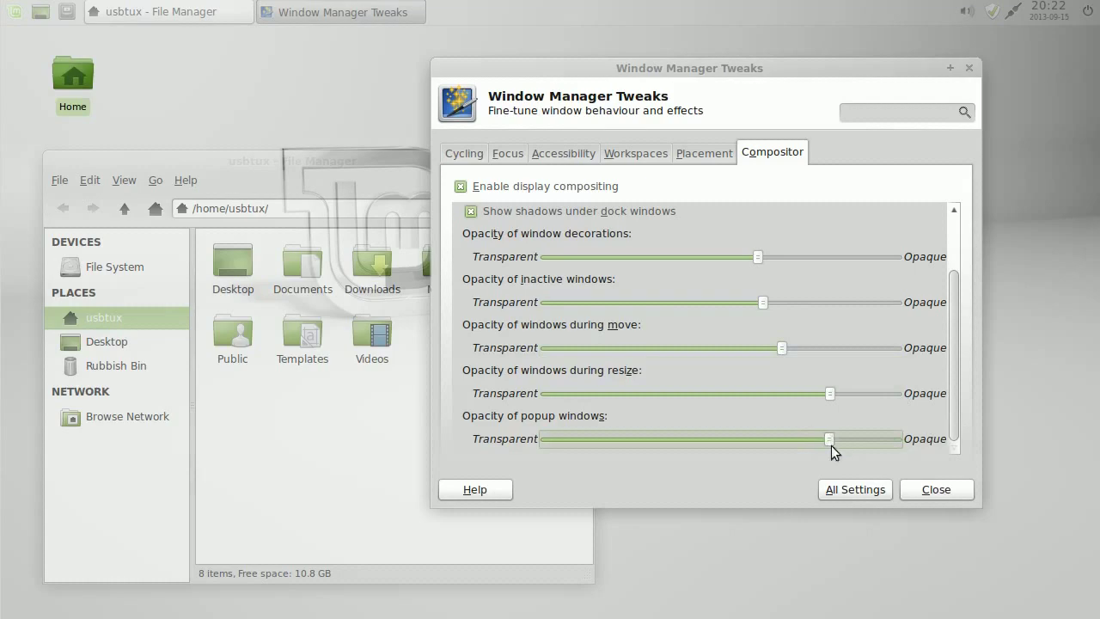
Step: Drag the tweaks window to test move transparency, then close the file manager and Window Manager Tweaks
drag(710, 74, 530, 65)
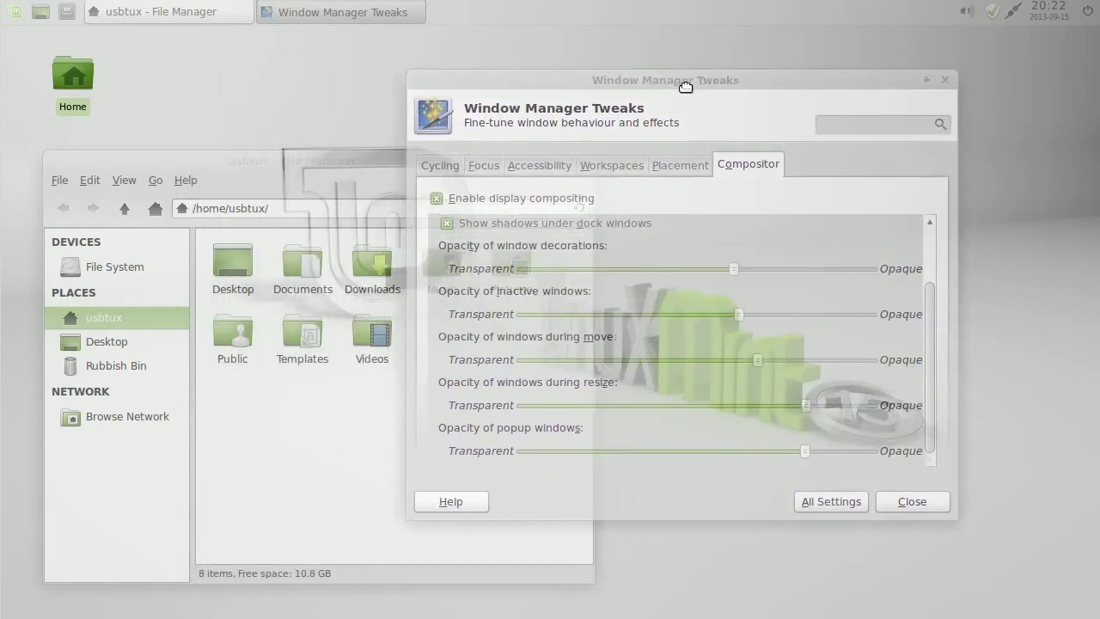
drag(683, 105, 745, 101)
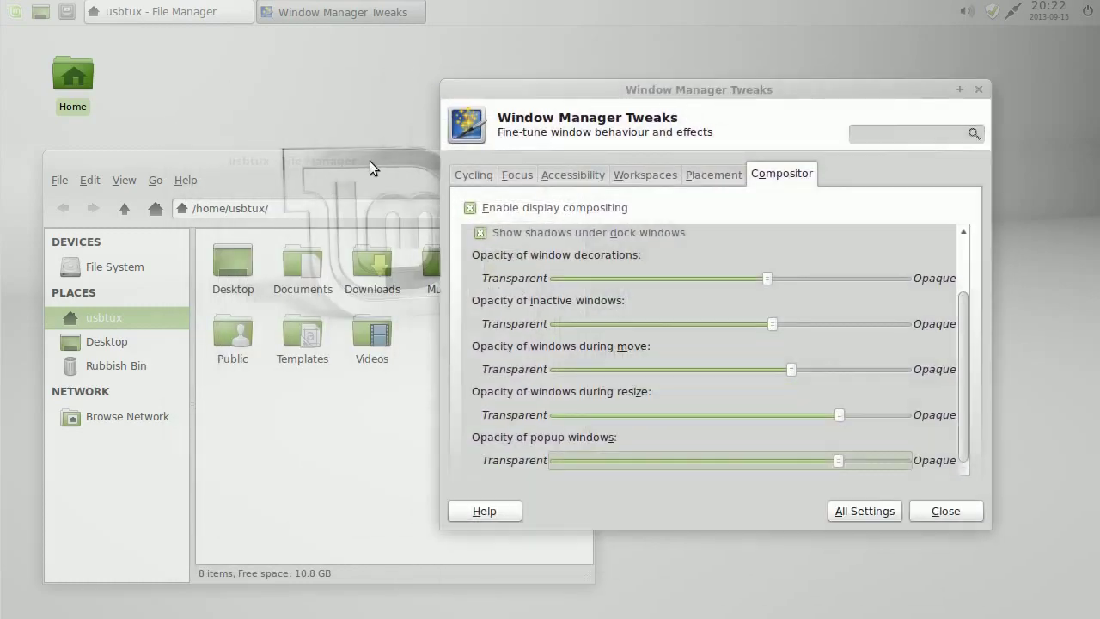
click(370, 161)
click(582, 161)
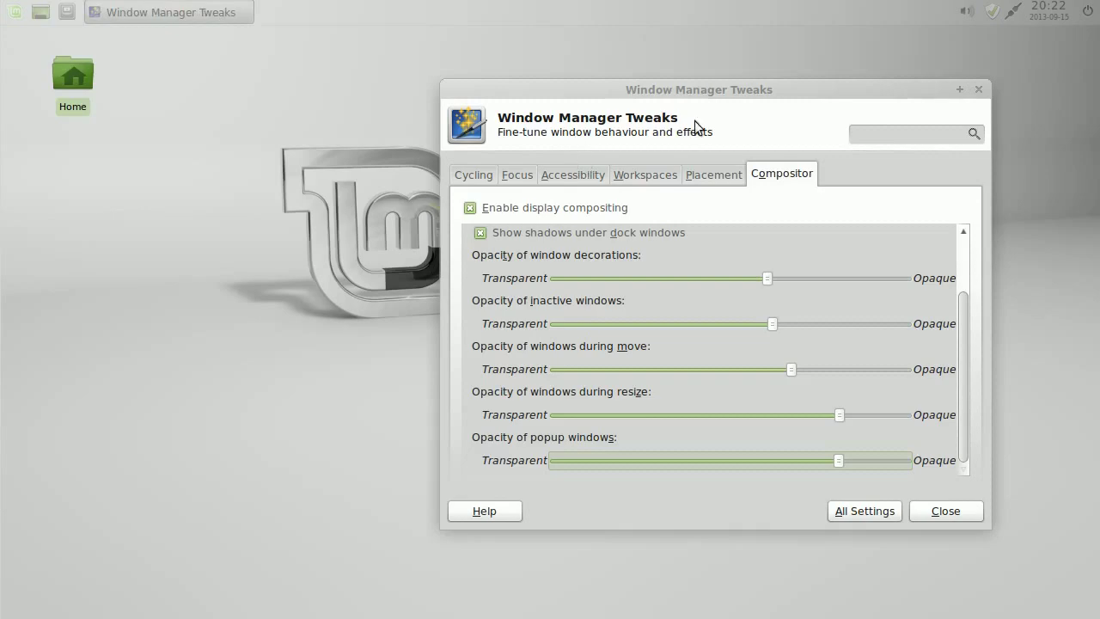
drag(751, 88, 584, 85)
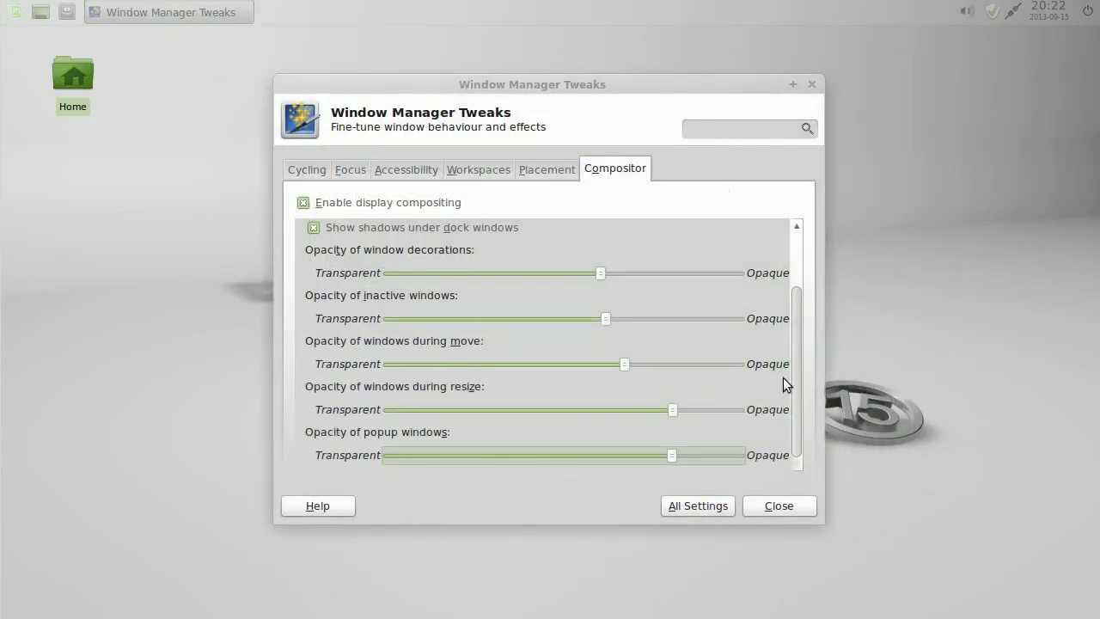
click(753, 504)
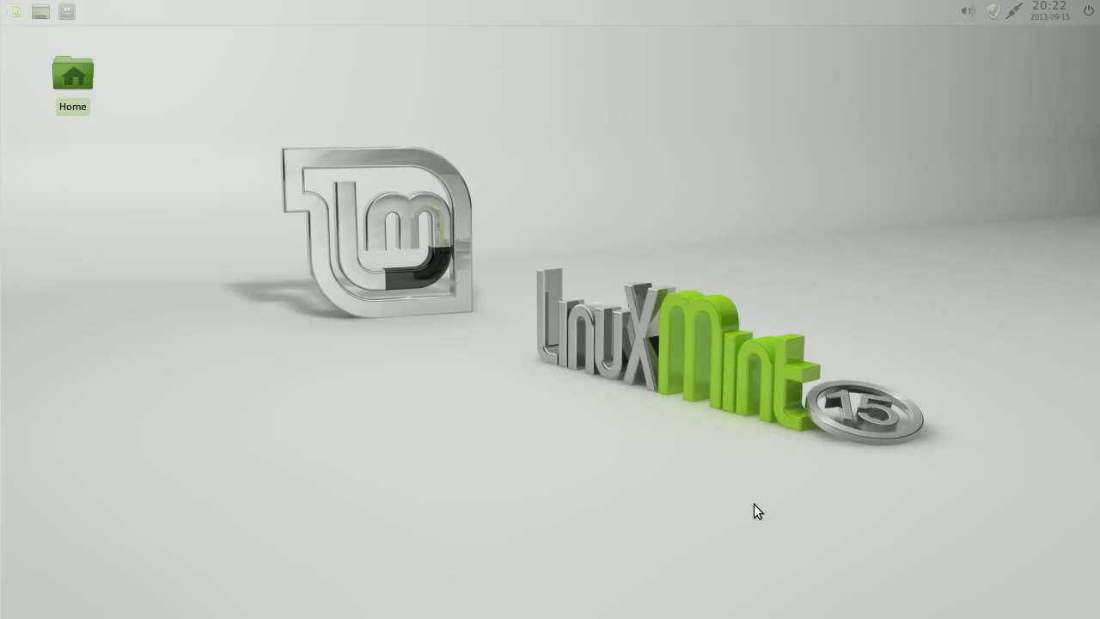
Step: Open the Home folder in Thunar and show hidden files such as .config and .gtkrc-xfce
double_click(72, 78)
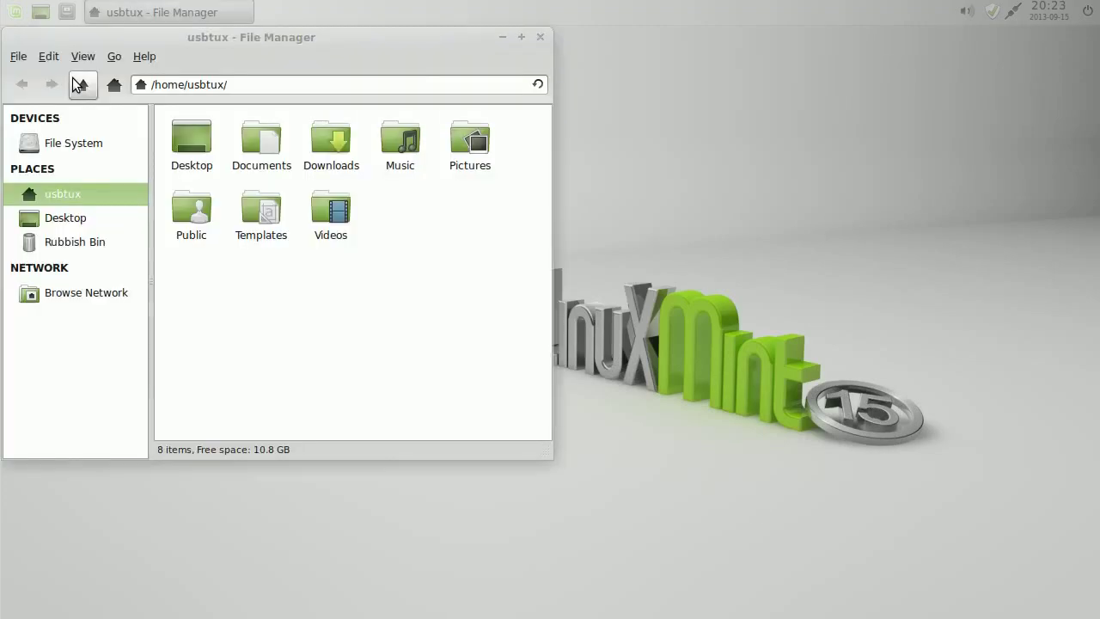
click(541, 38)
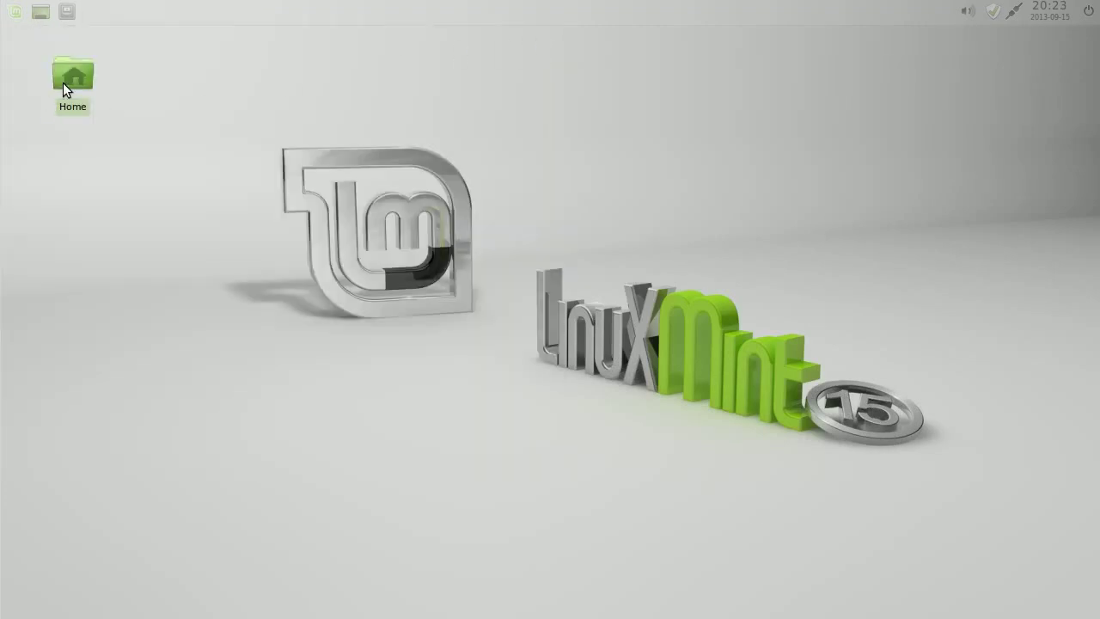
mouse_move(62, 82)
double_click(82, 81)
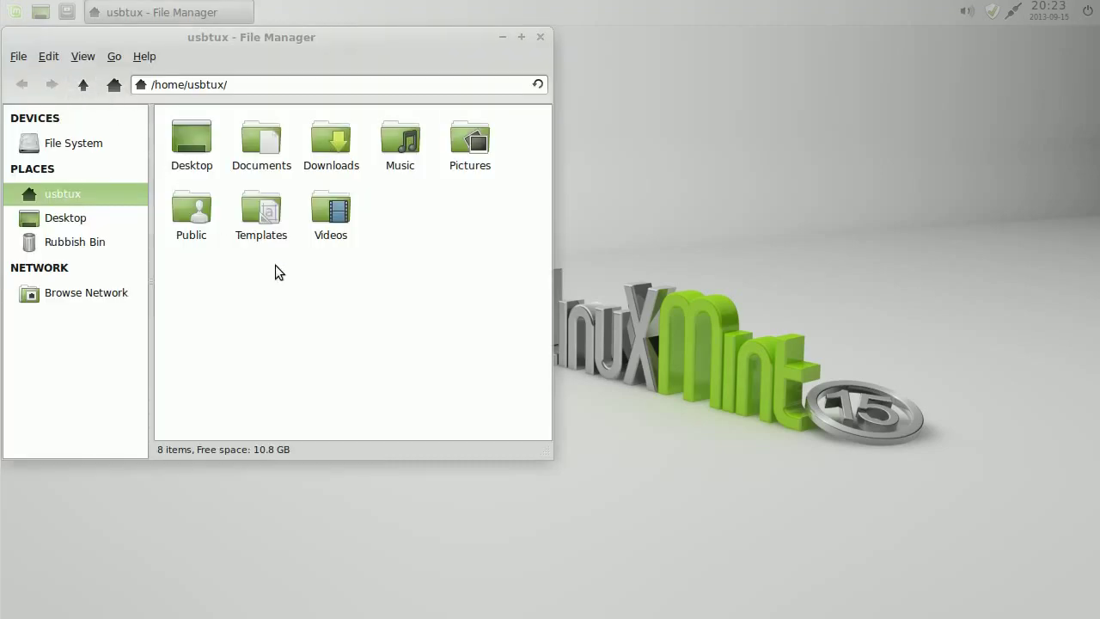
key(ctrl+h)
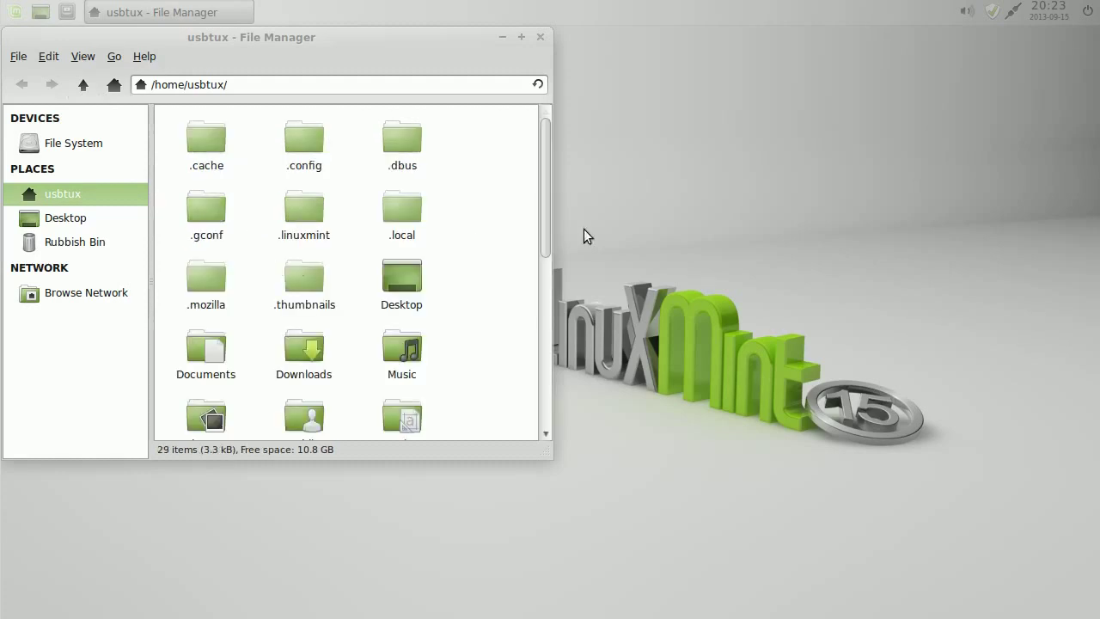
drag(544, 172, 551, 318)
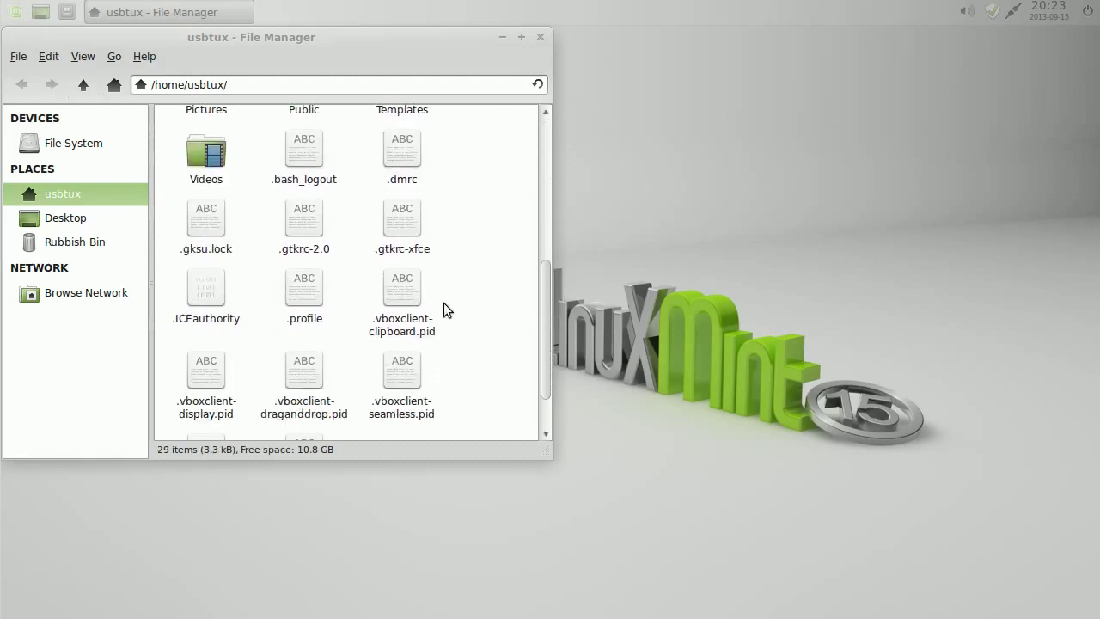
Step: Add 'gtk-enable-tooltips = 0' below the include line in .gtkrc-2.0, then save and close gedit
double_click(309, 228)
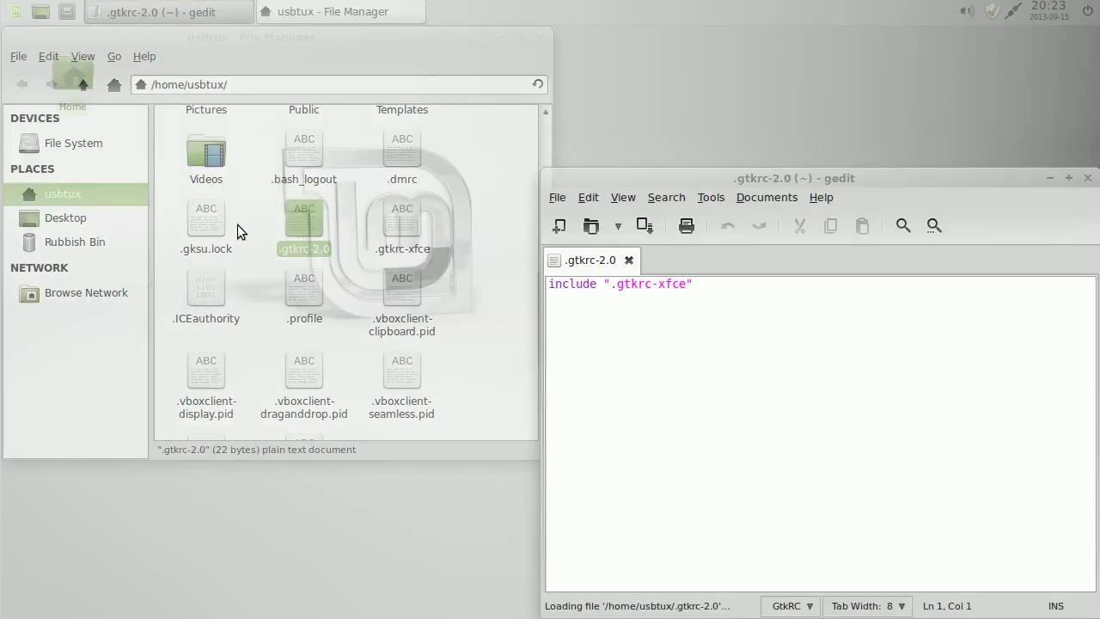
drag(700, 176, 498, 132)
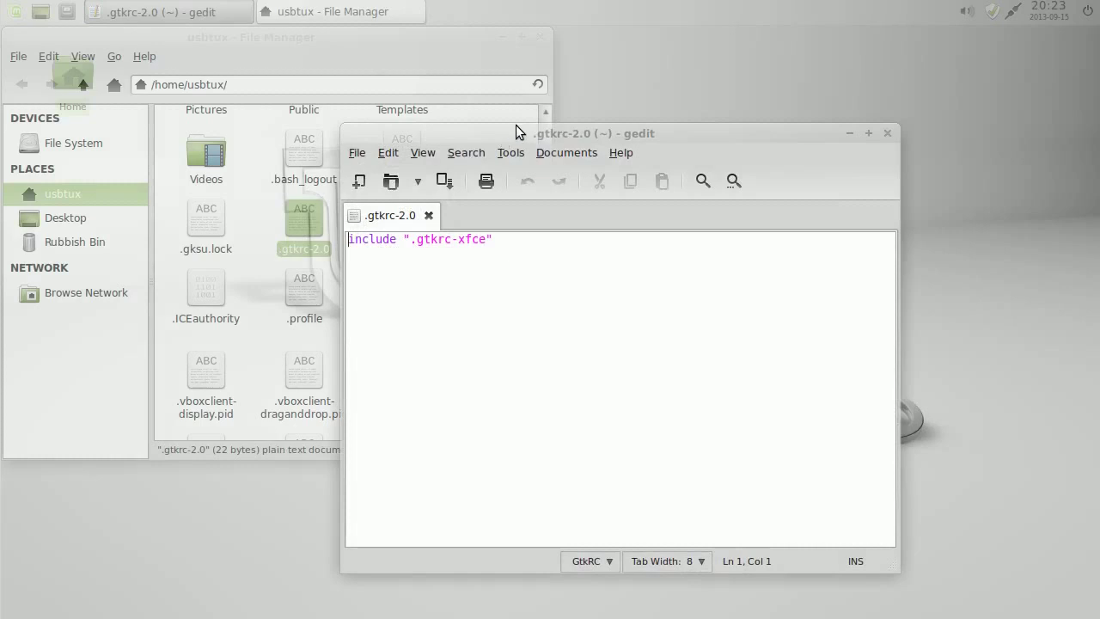
click(500, 249)
key(Return)
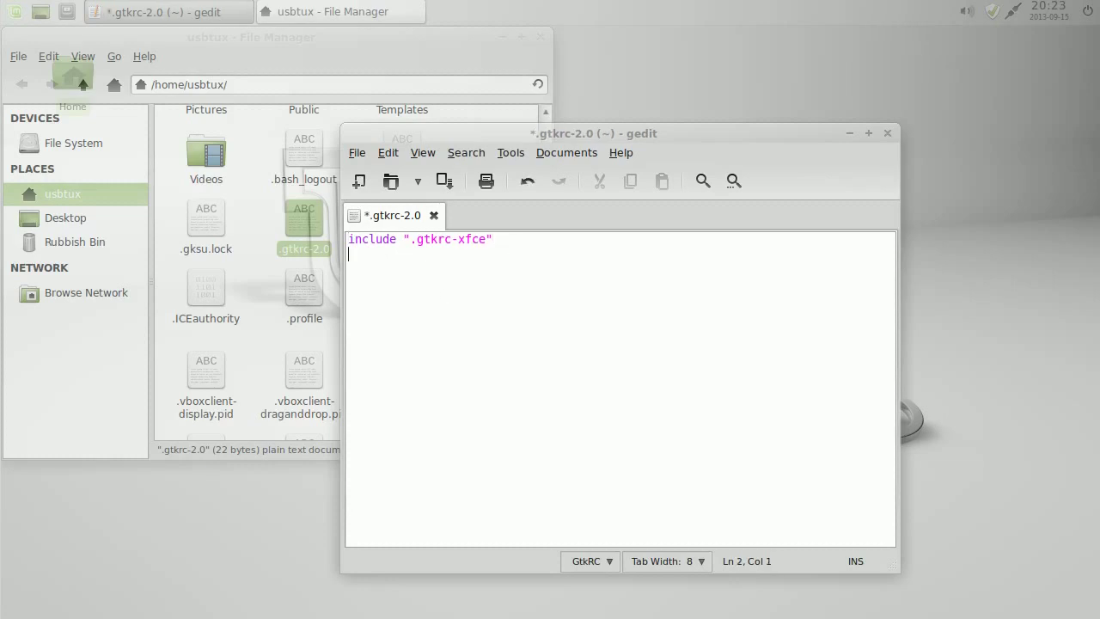
text(gtk-enable-tooltips =)
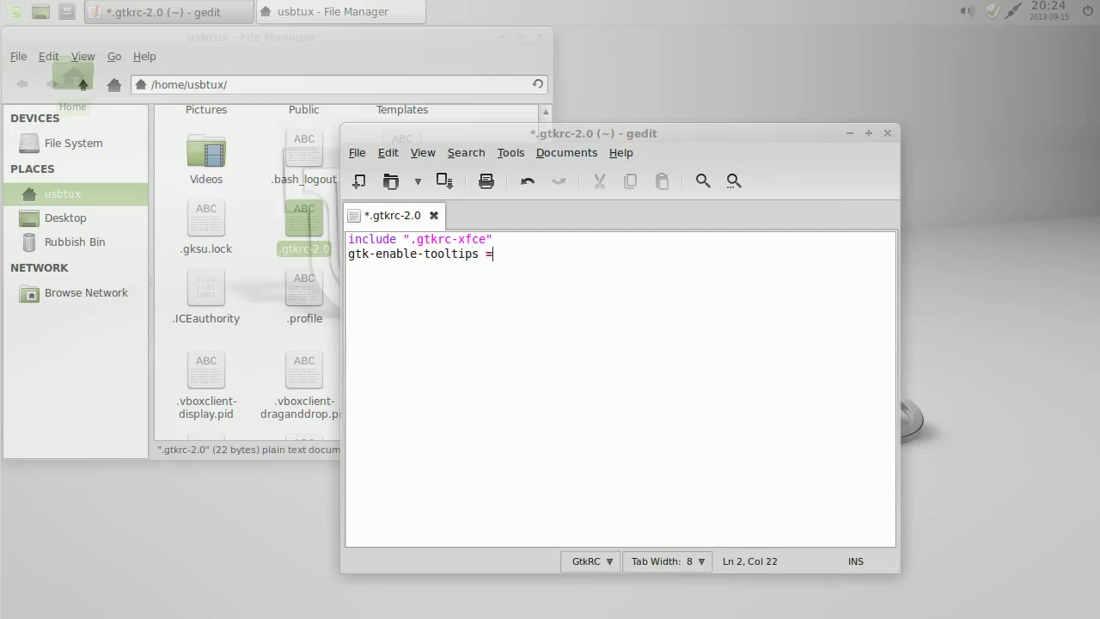
text( 0)
drag(513, 253, 351, 252)
click(544, 254)
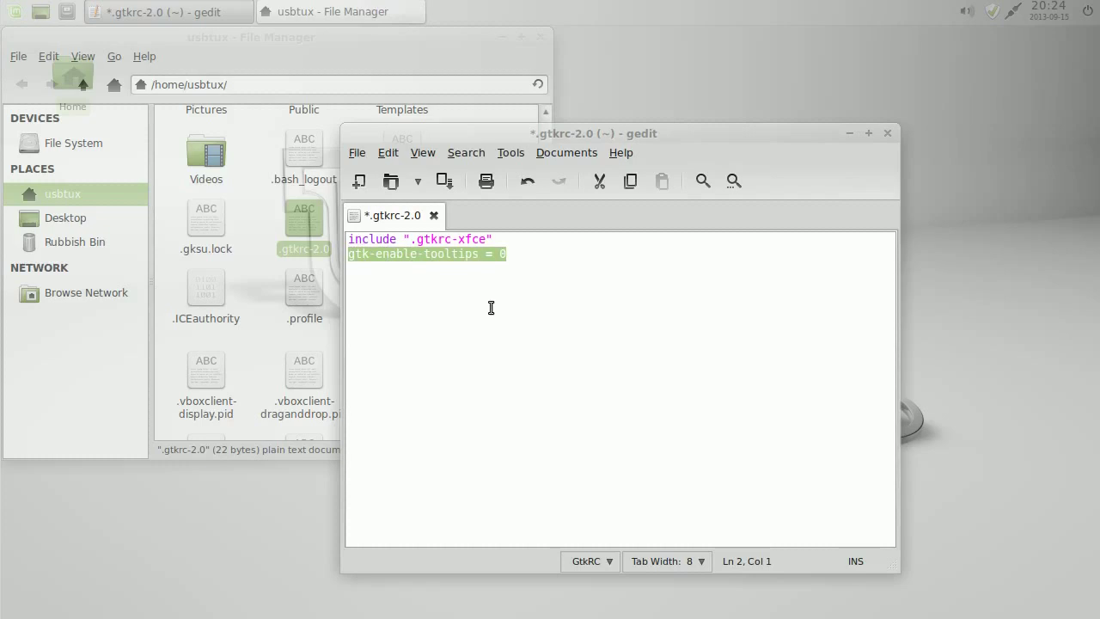
click(446, 183)
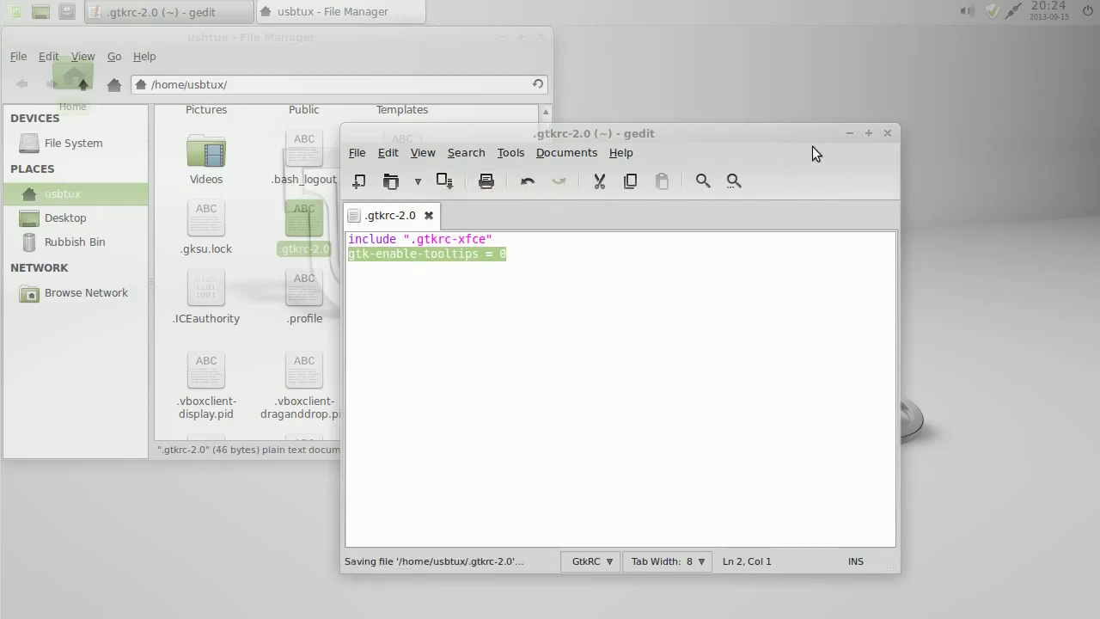
click(886, 133)
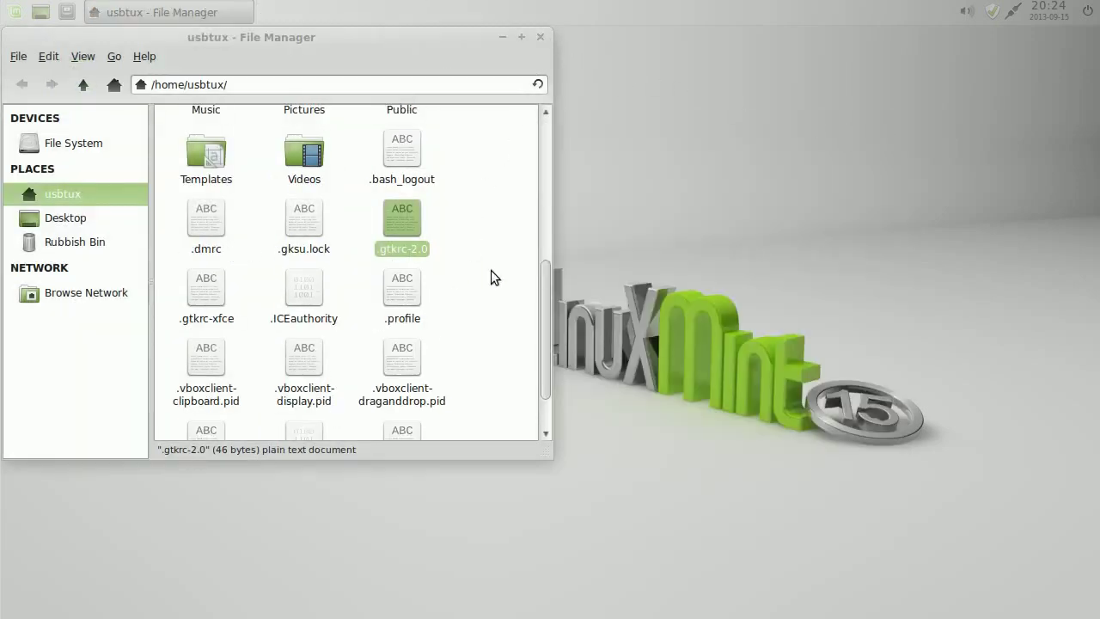
Step: Deselect .gtkrc-2.0, hide the dotfiles with Ctrl+H, and close Thunar
click(508, 269)
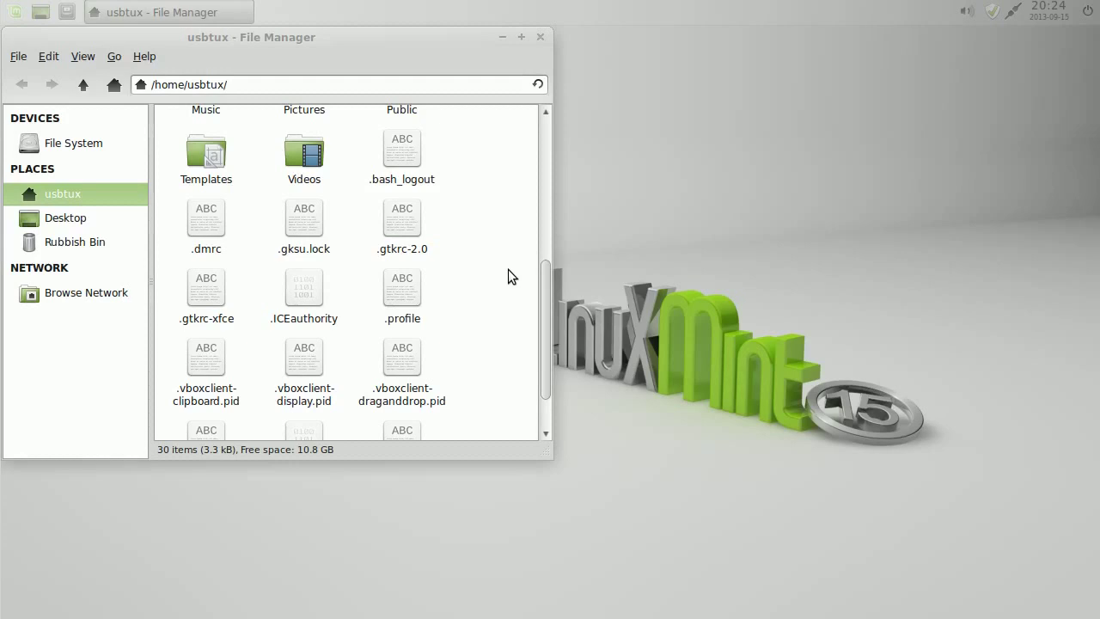
key(ctrl+h)
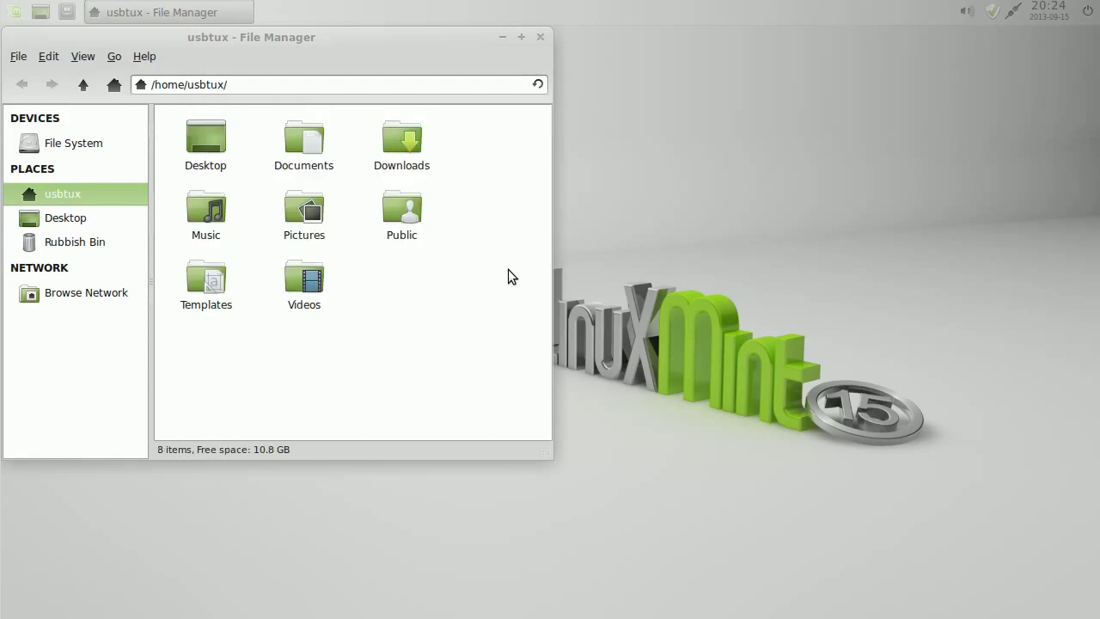
click(541, 37)
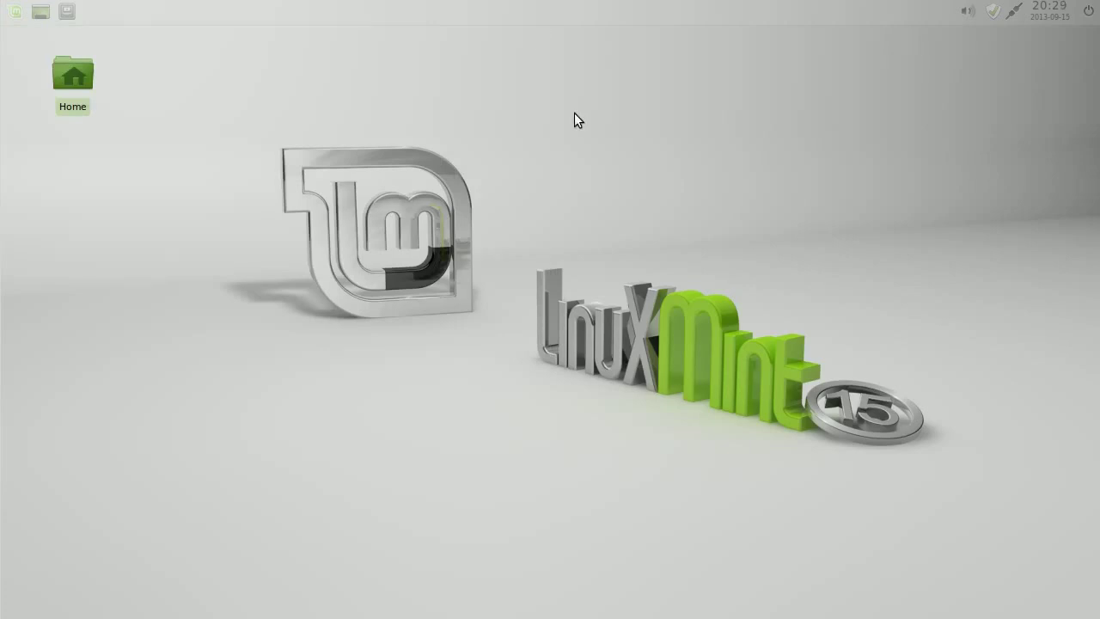
Step: Add a Firefox Web Browser launcher to the desktop from the applications menu
click(15, 11)
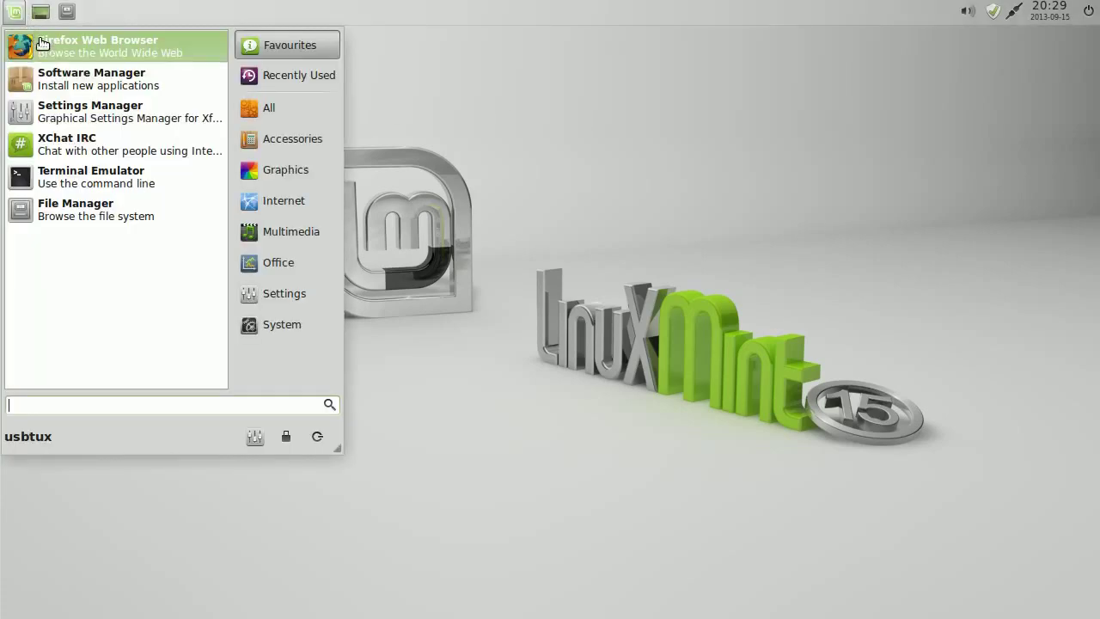
right_click(41, 43)
click(94, 64)
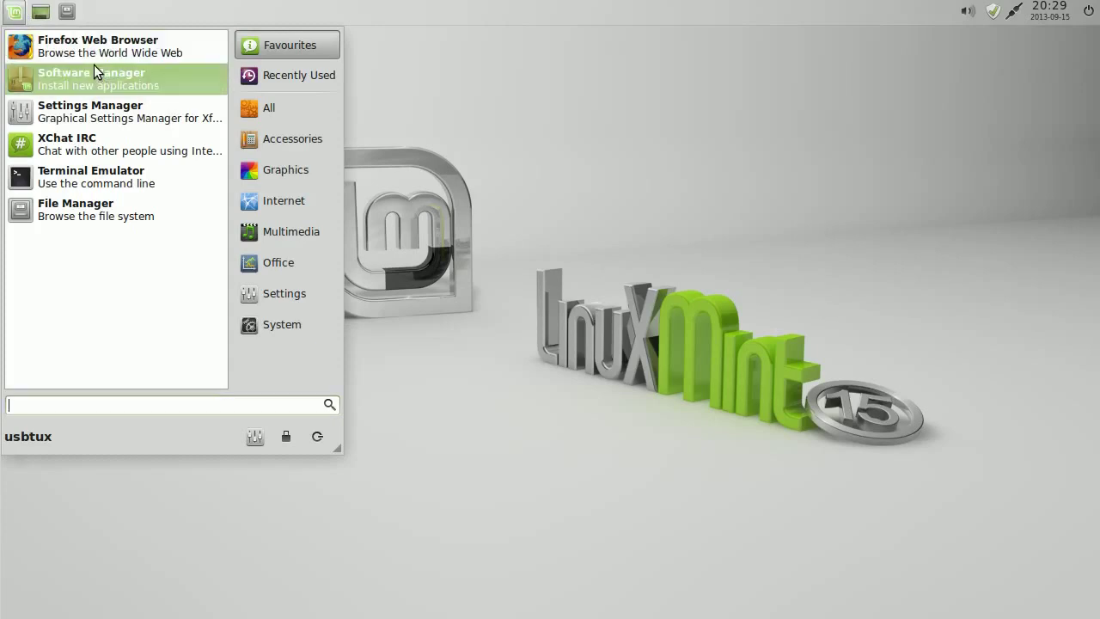
click(464, 408)
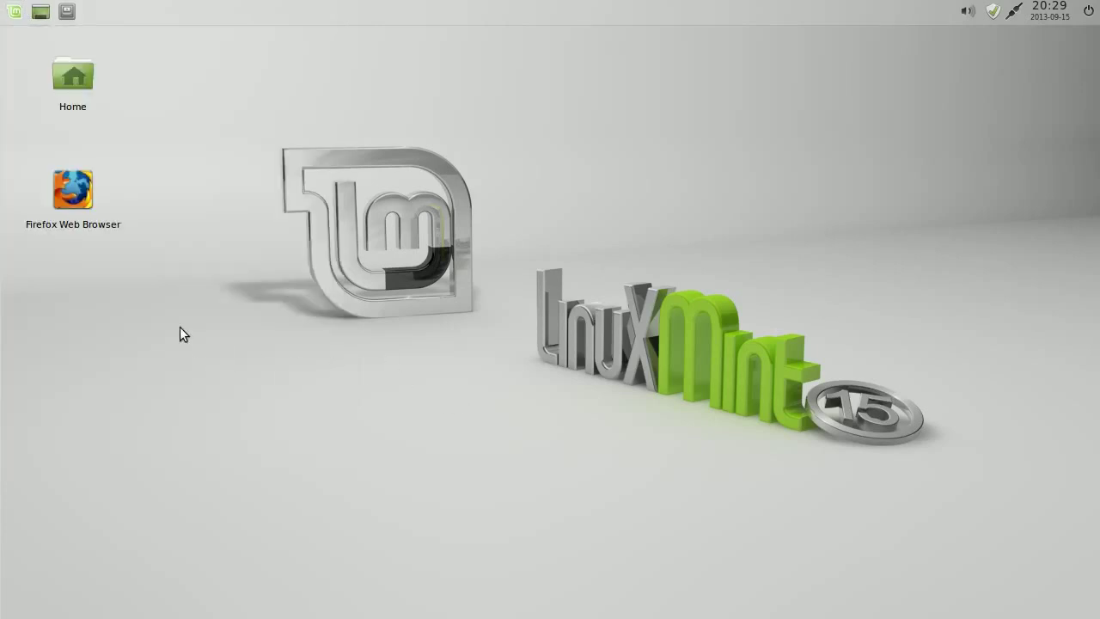
click(80, 195)
click(171, 344)
Step: Mark the Firefox launcher executable and confirm it opens Firefox, closing the browser afterward
double_click(67, 193)
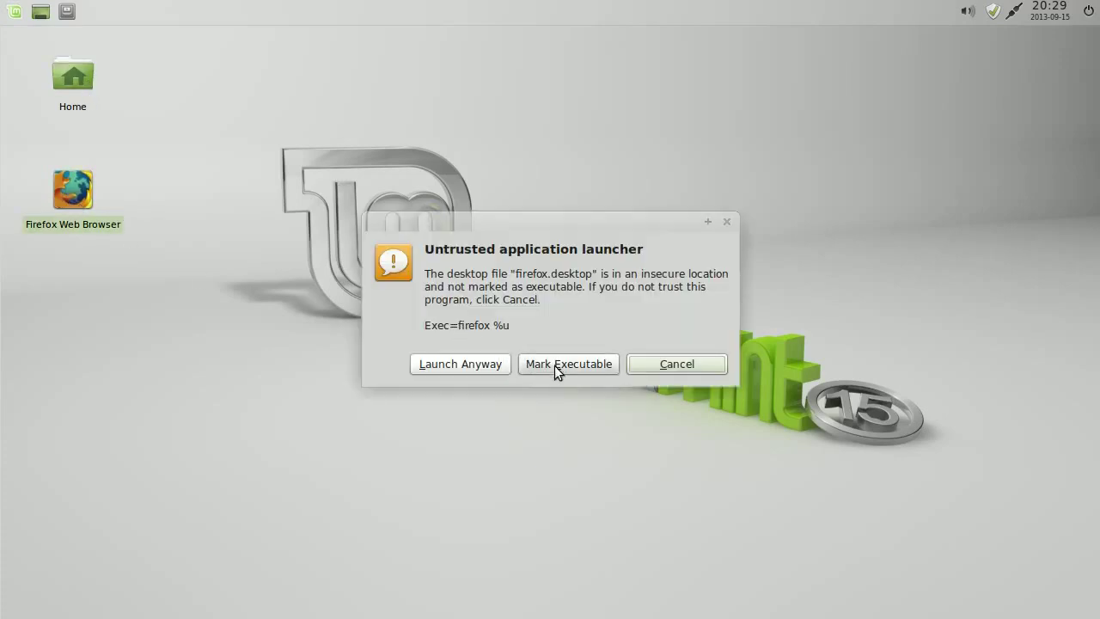
click(553, 364)
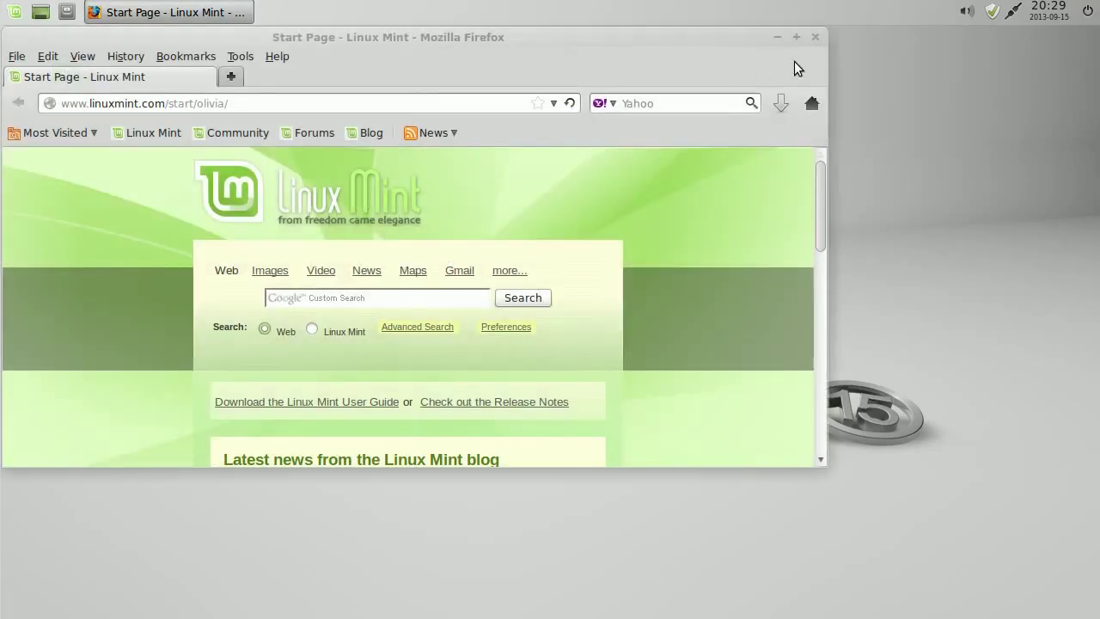
click(816, 37)
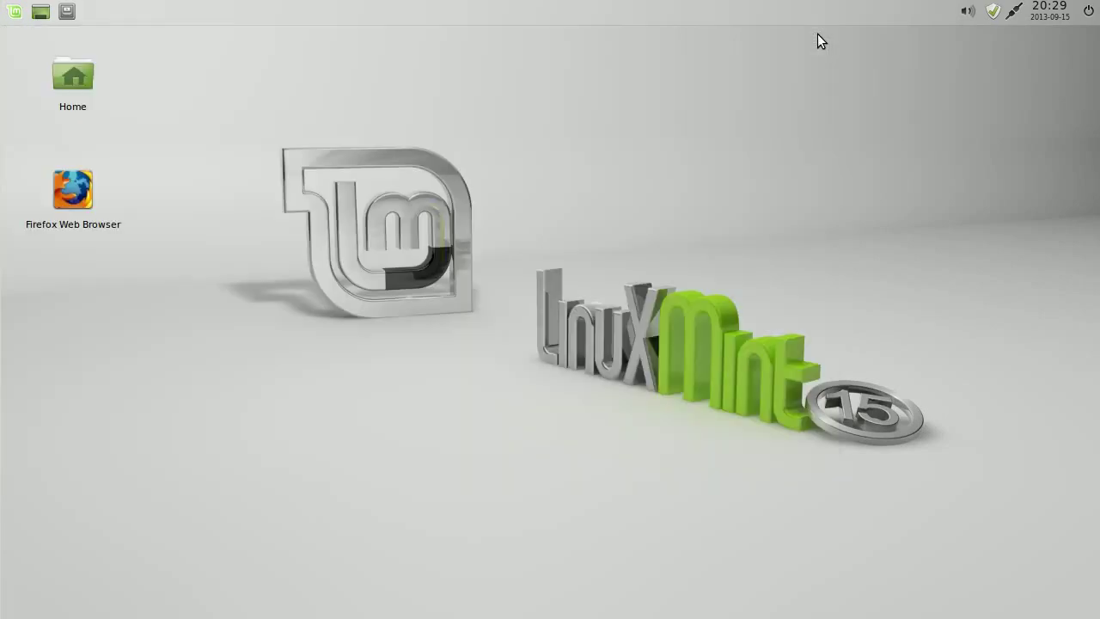
double_click(76, 199)
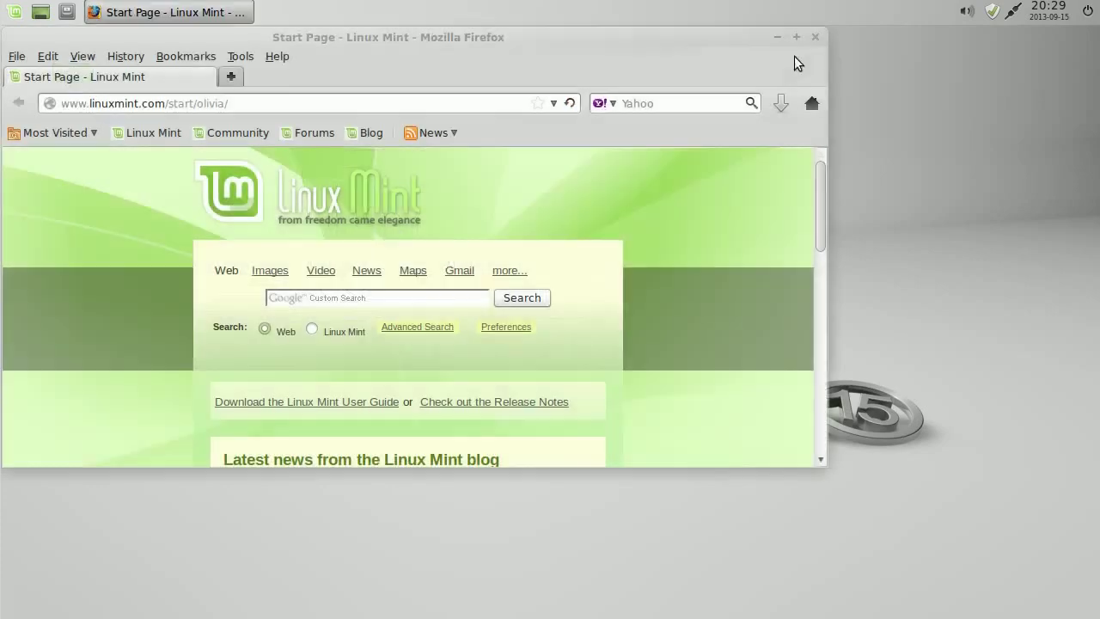
click(818, 37)
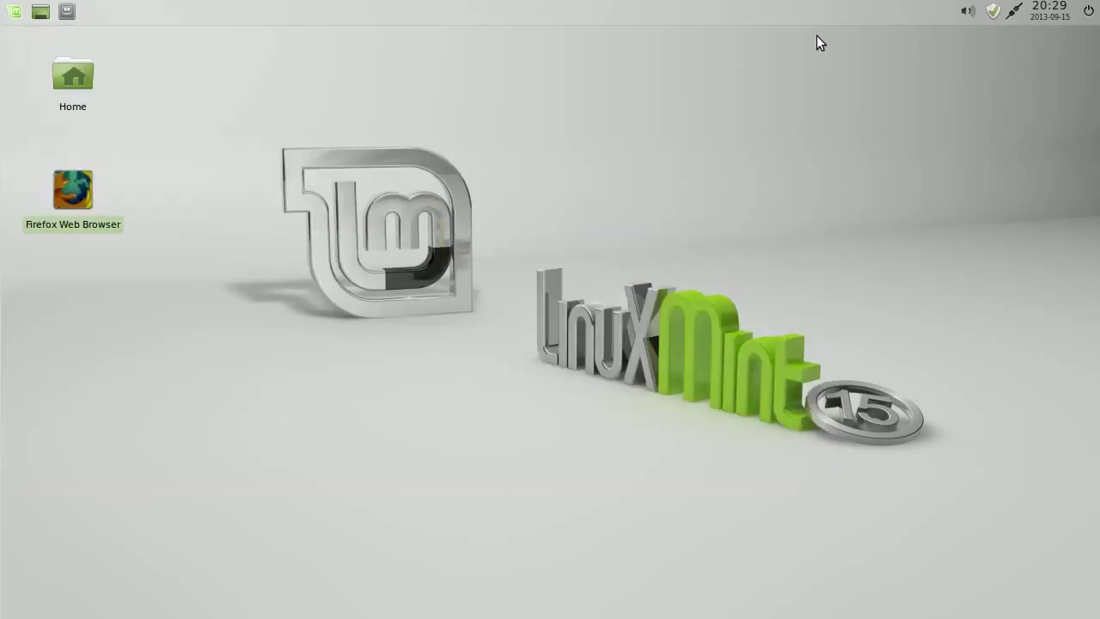
click(281, 348)
Step: In Desktop Settings, set blue_lagoon.jpg as the wallpaper and close the window
right_click(230, 157)
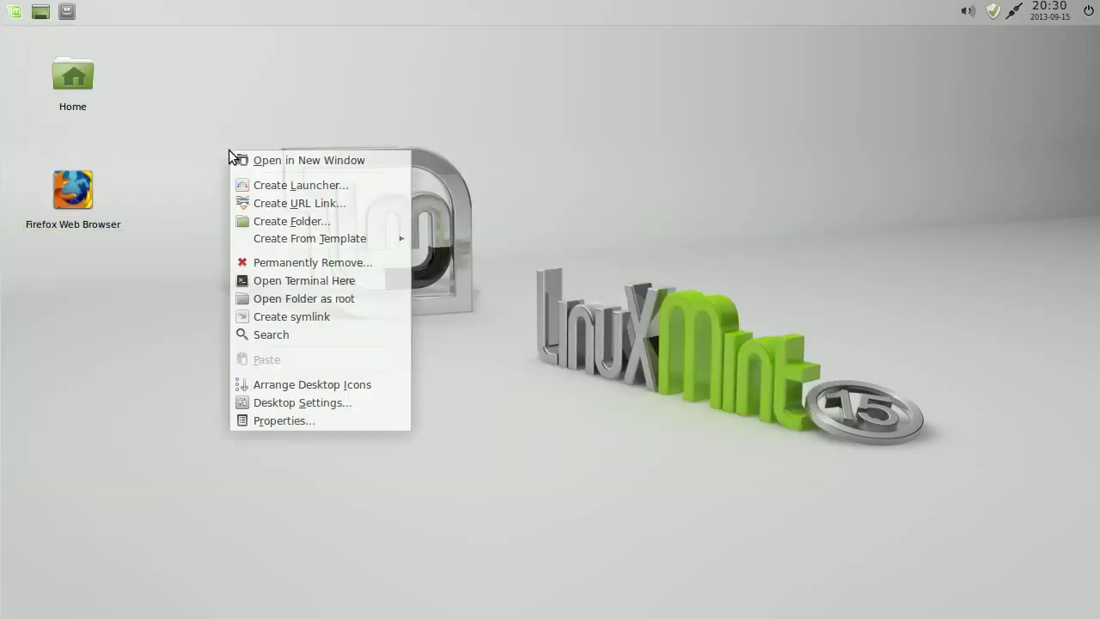
click(310, 400)
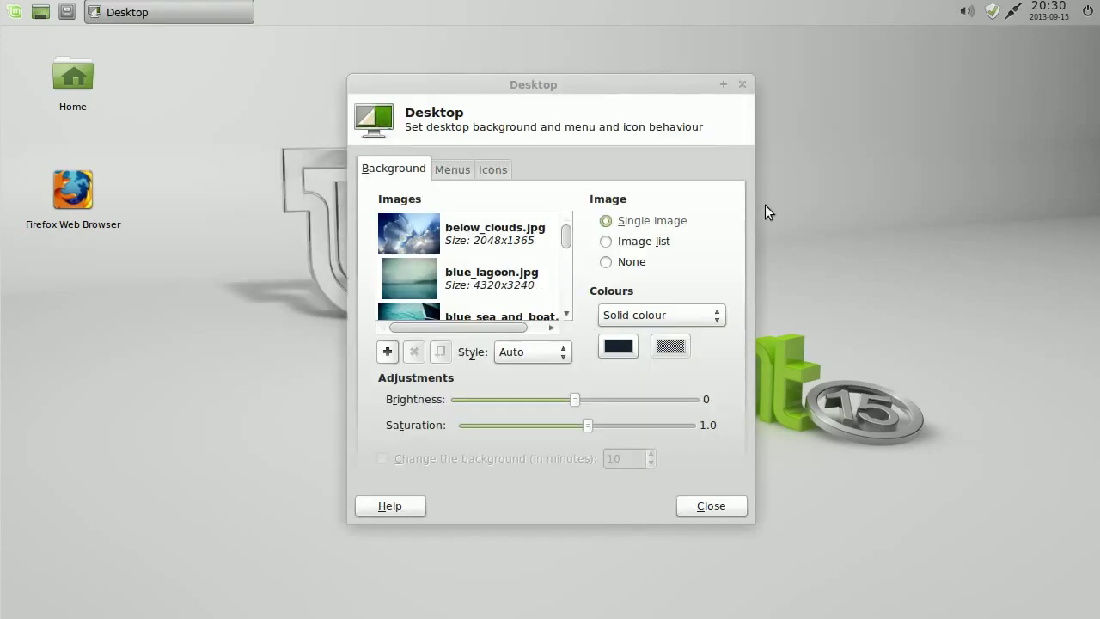
click(461, 173)
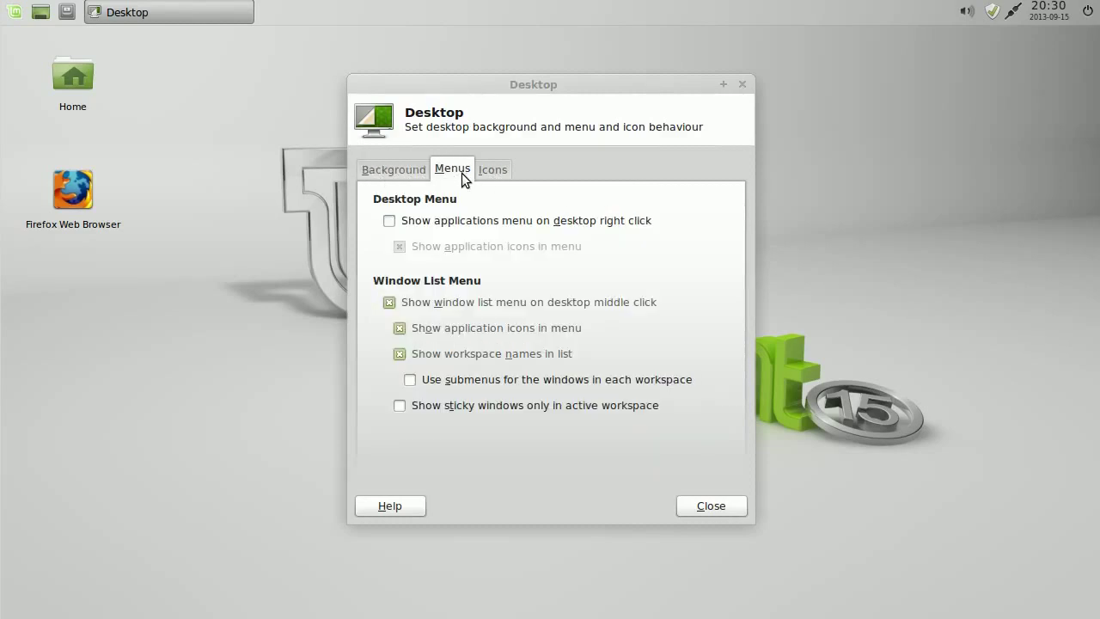
click(489, 172)
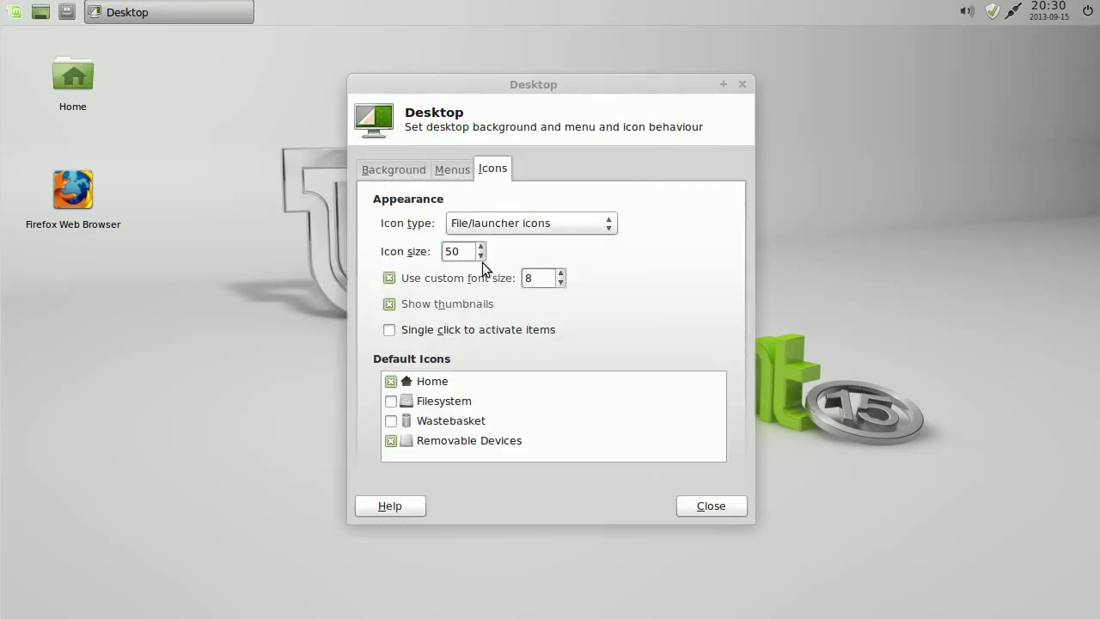
click(459, 171)
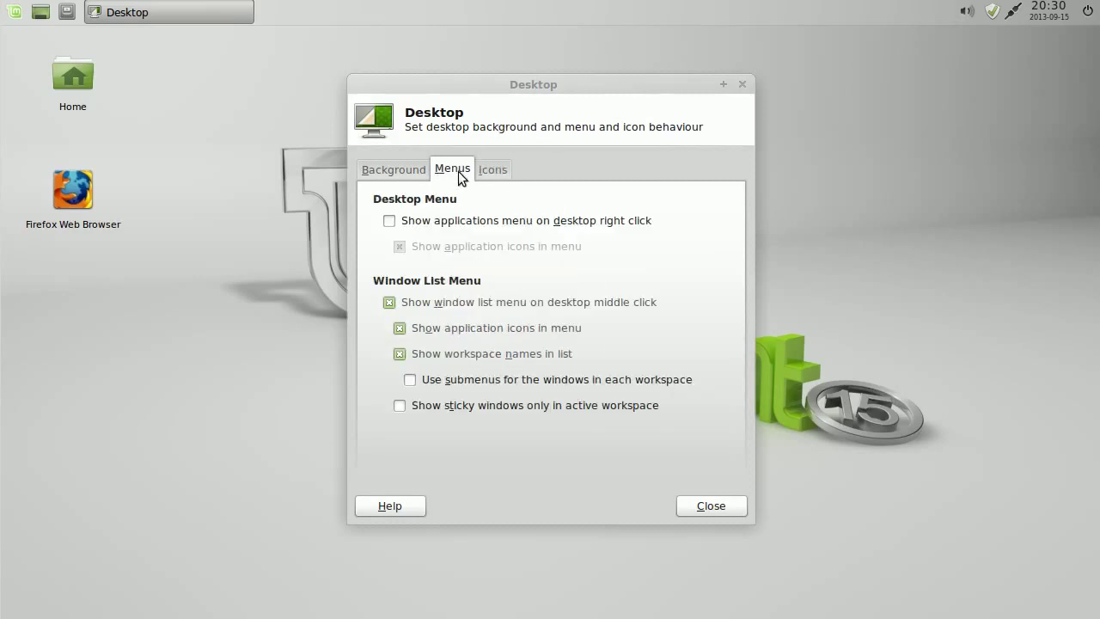
click(400, 171)
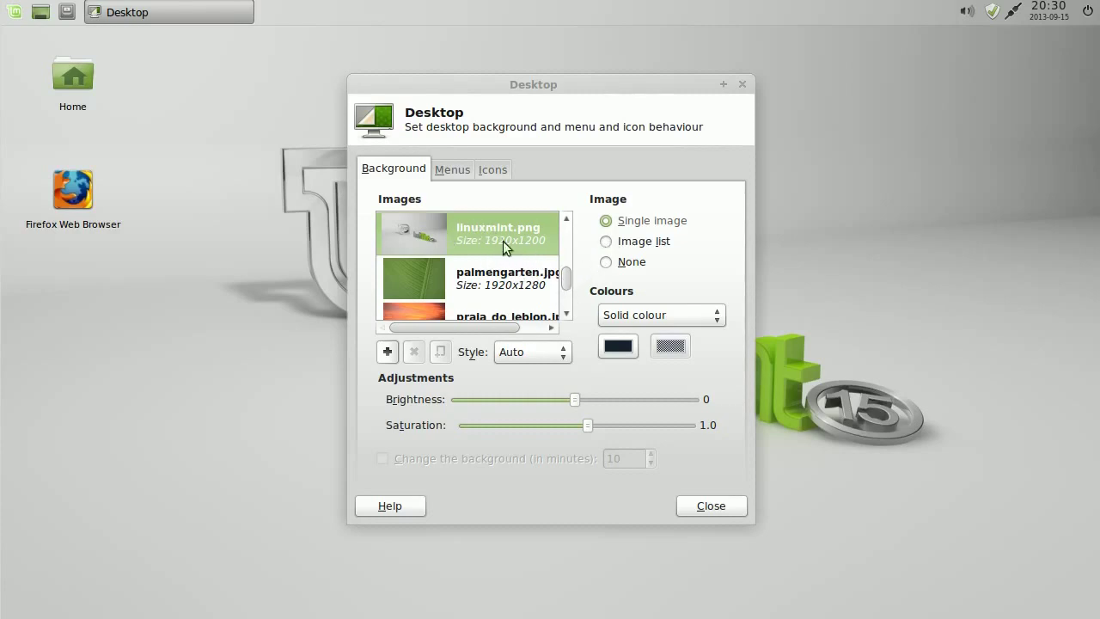
drag(570, 283, 577, 215)
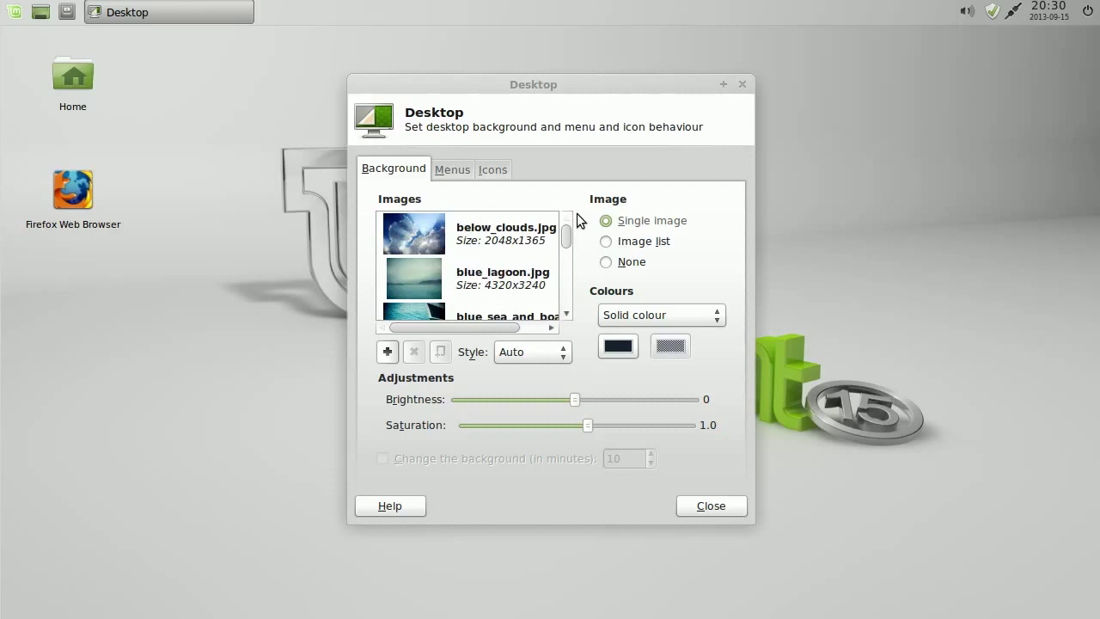
click(416, 278)
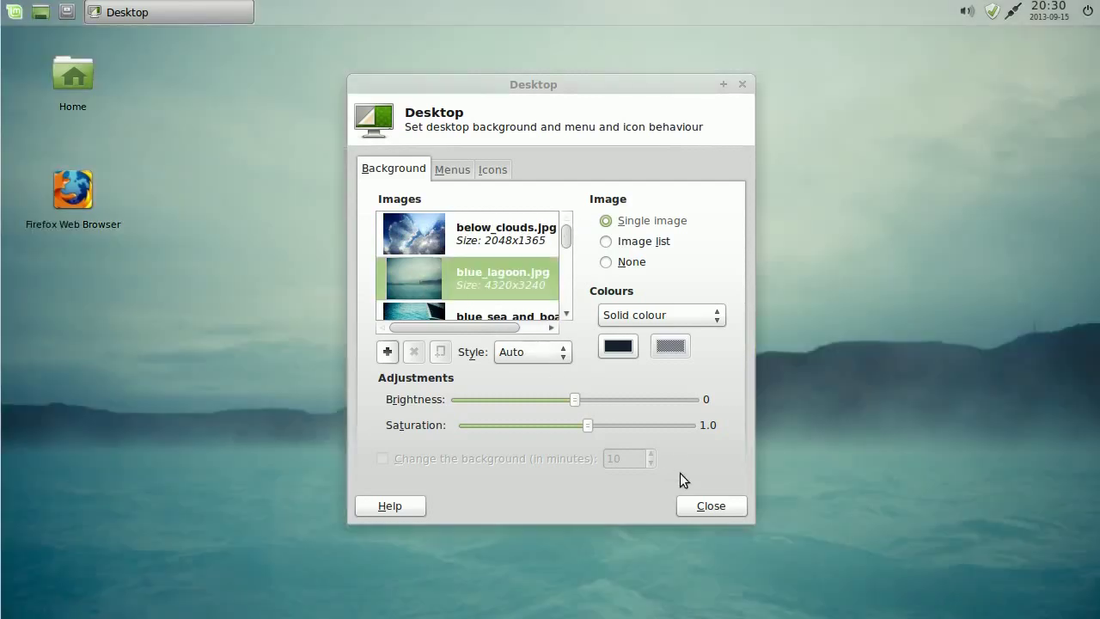
click(695, 507)
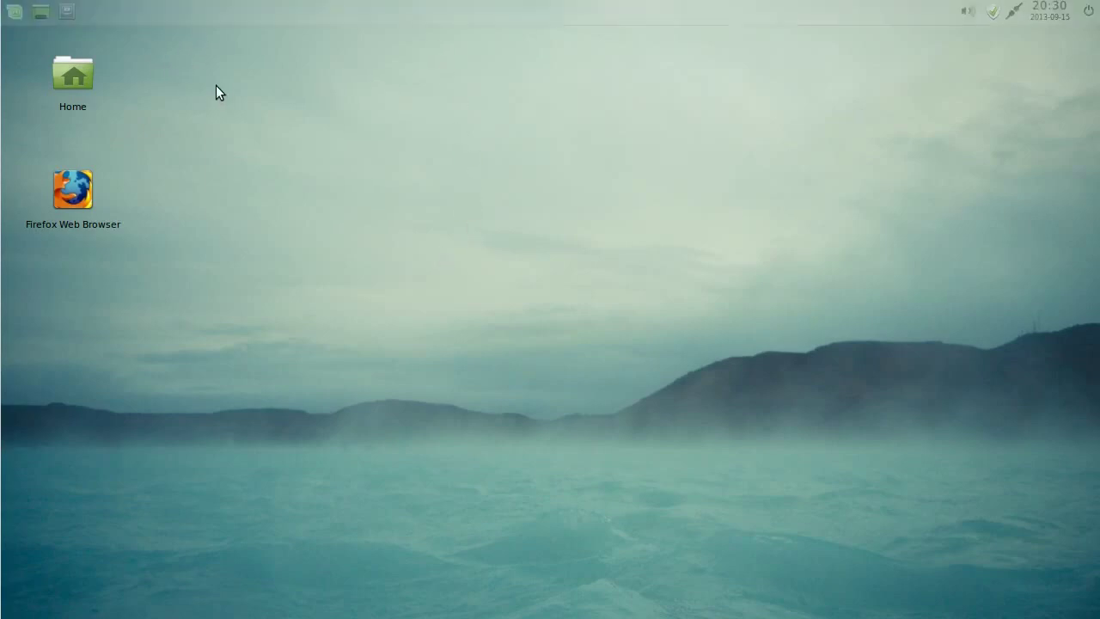
Step: Reopen Desktop Settings and switch the background to Image list mode
right_click(247, 118)
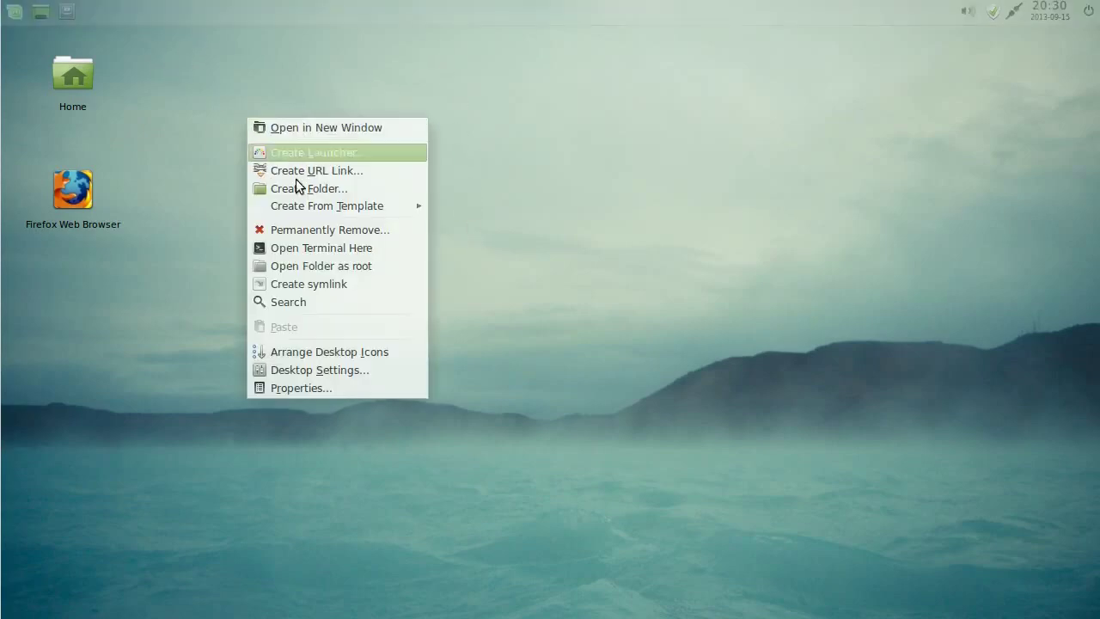
click(328, 367)
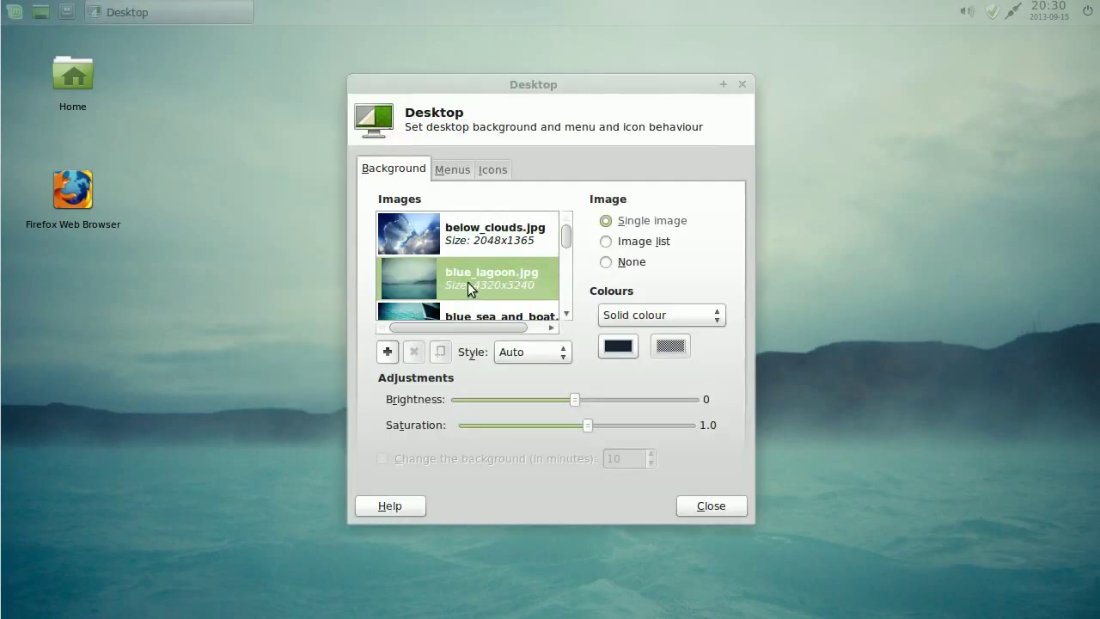
click(605, 242)
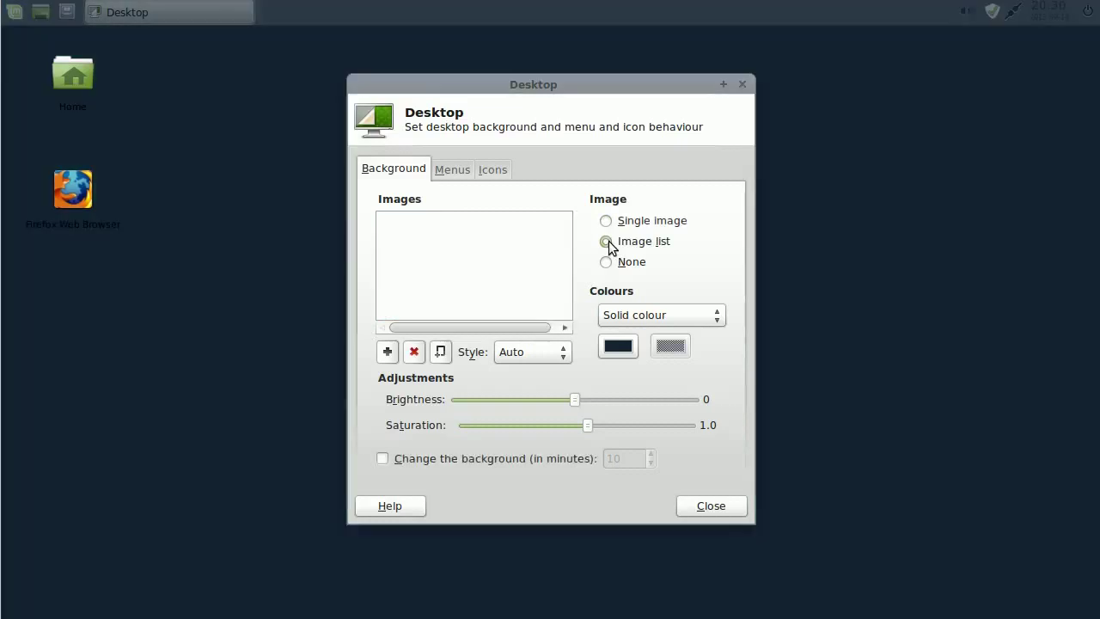
Step: In the add-images chooser, navigate to /usr/share/backgrounds/linuxmint-olivia
click(388, 352)
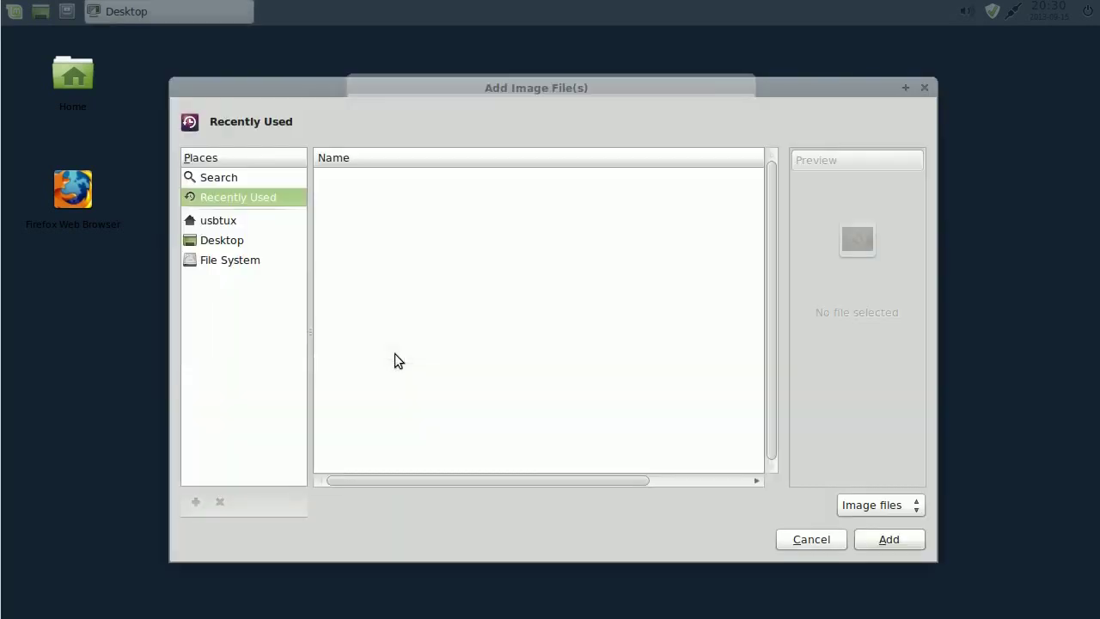
click(251, 267)
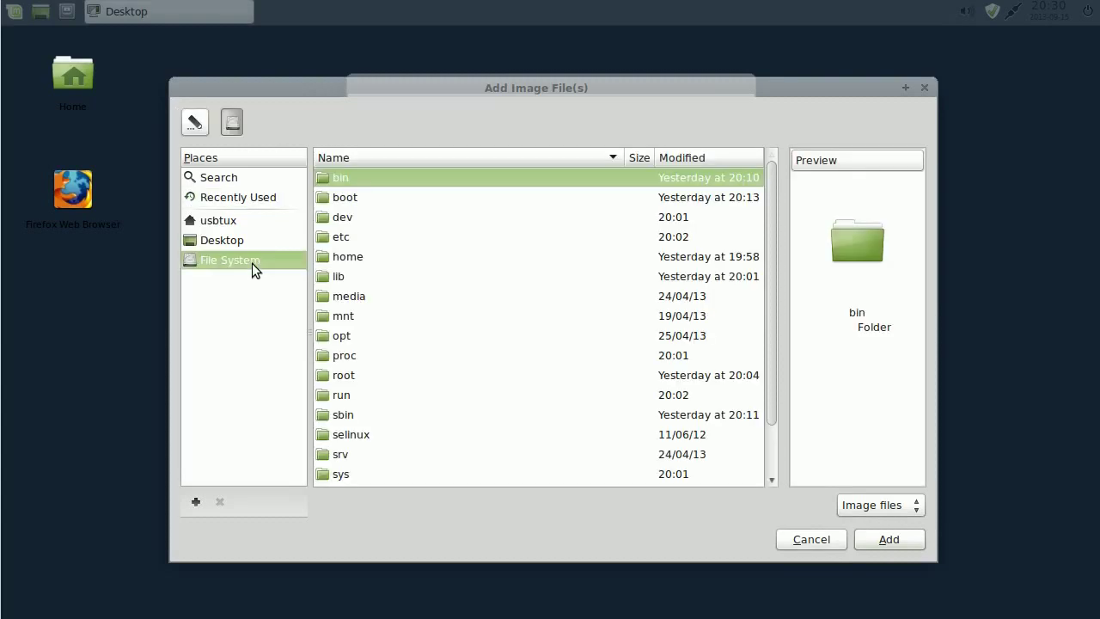
scroll(770, 273, down, 2)
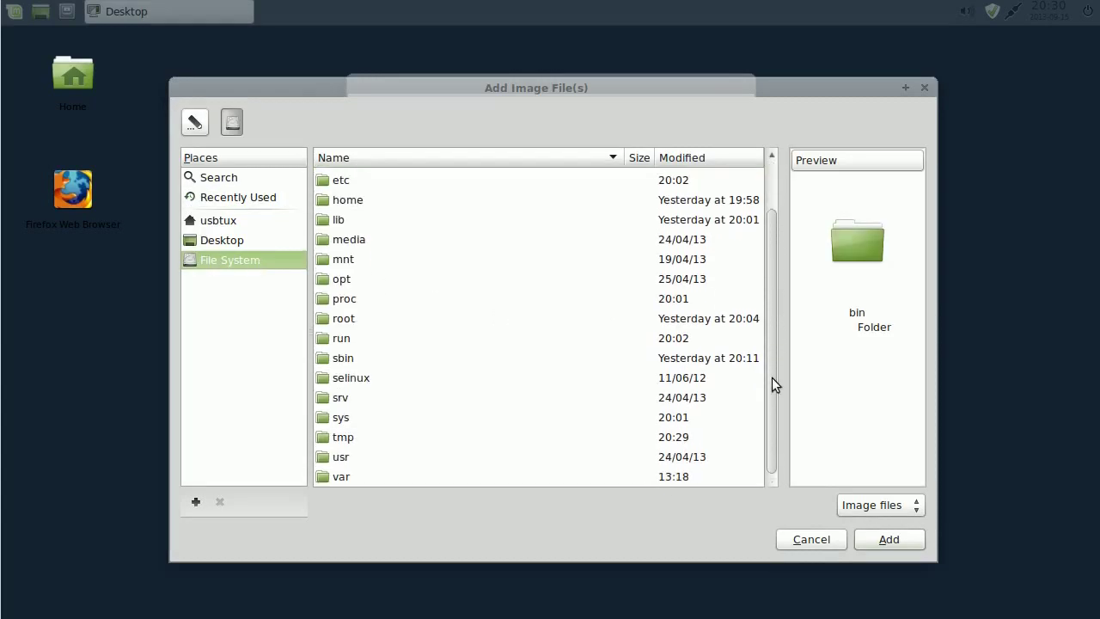
double_click(324, 457)
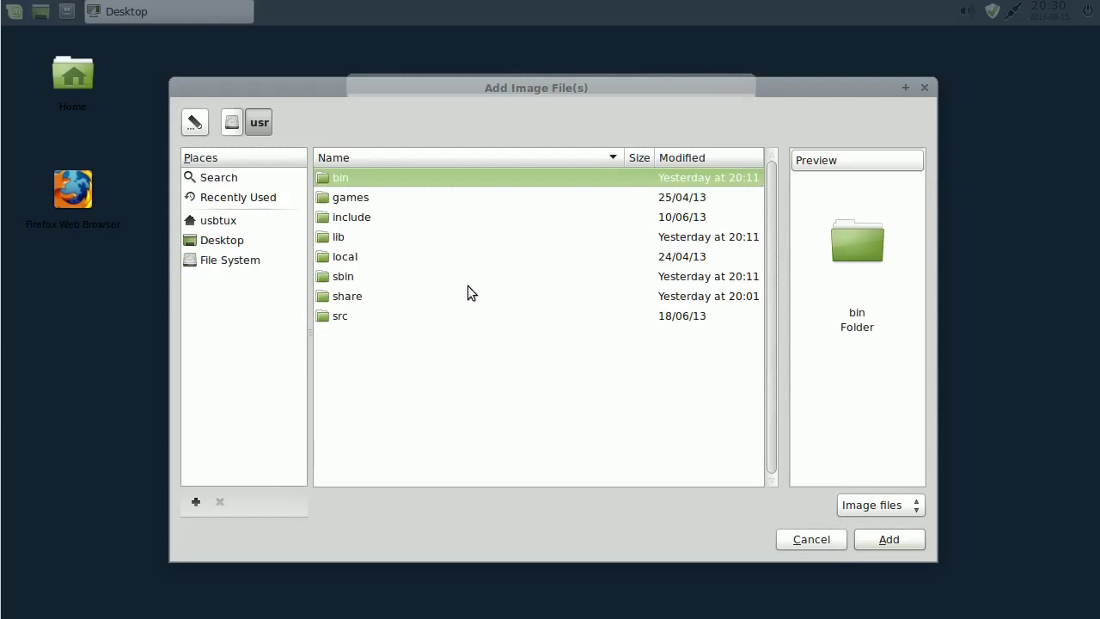
double_click(357, 295)
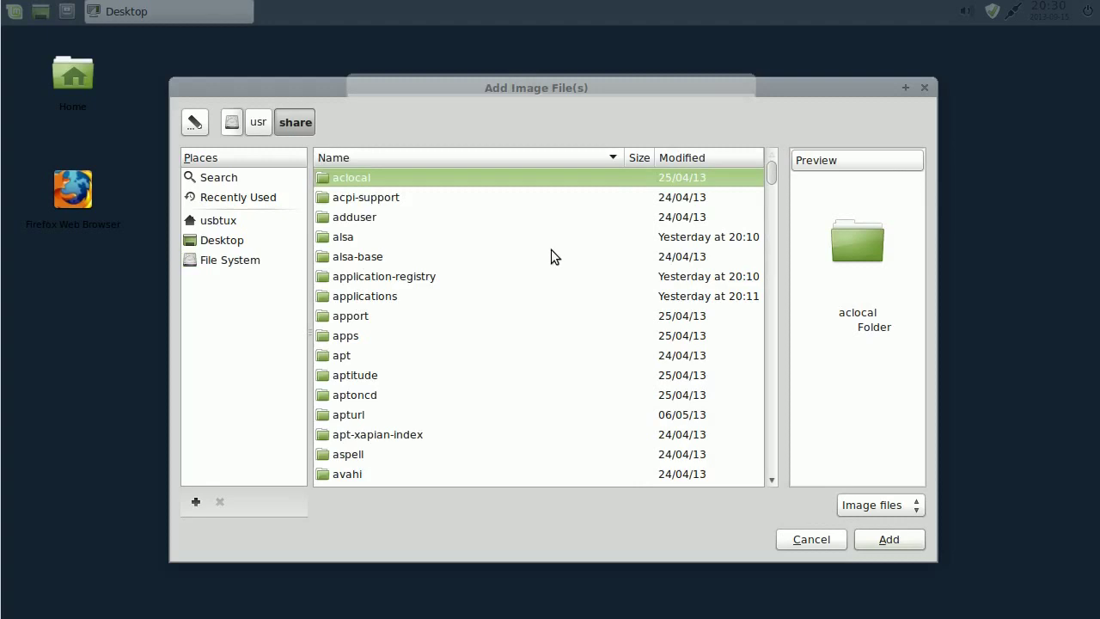
scroll(508, 293, down, 3)
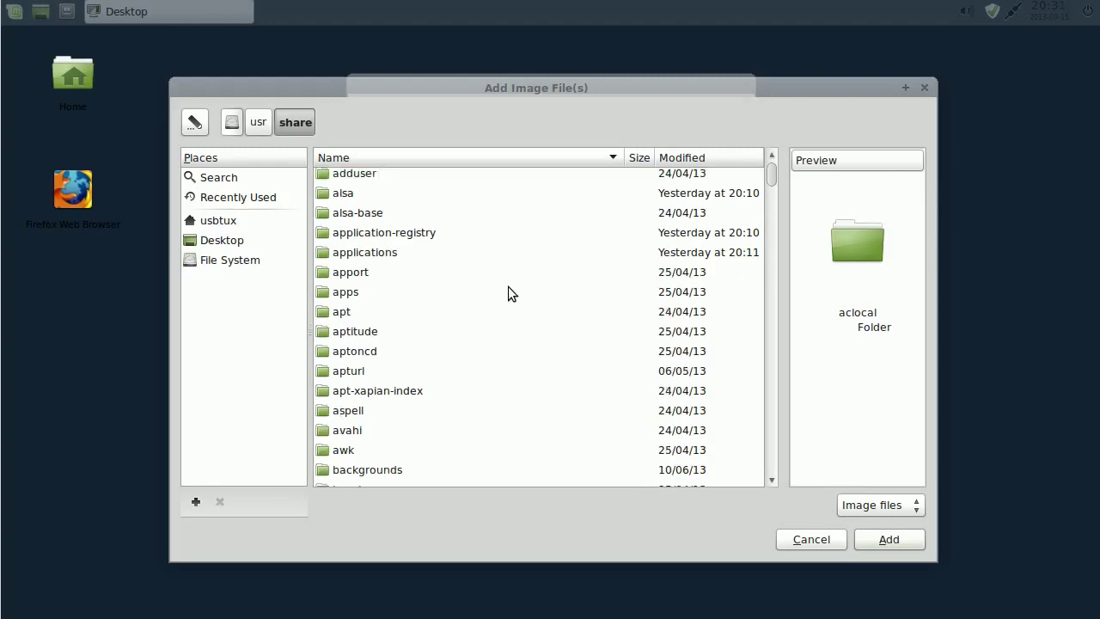
scroll(508, 293, down, 1)
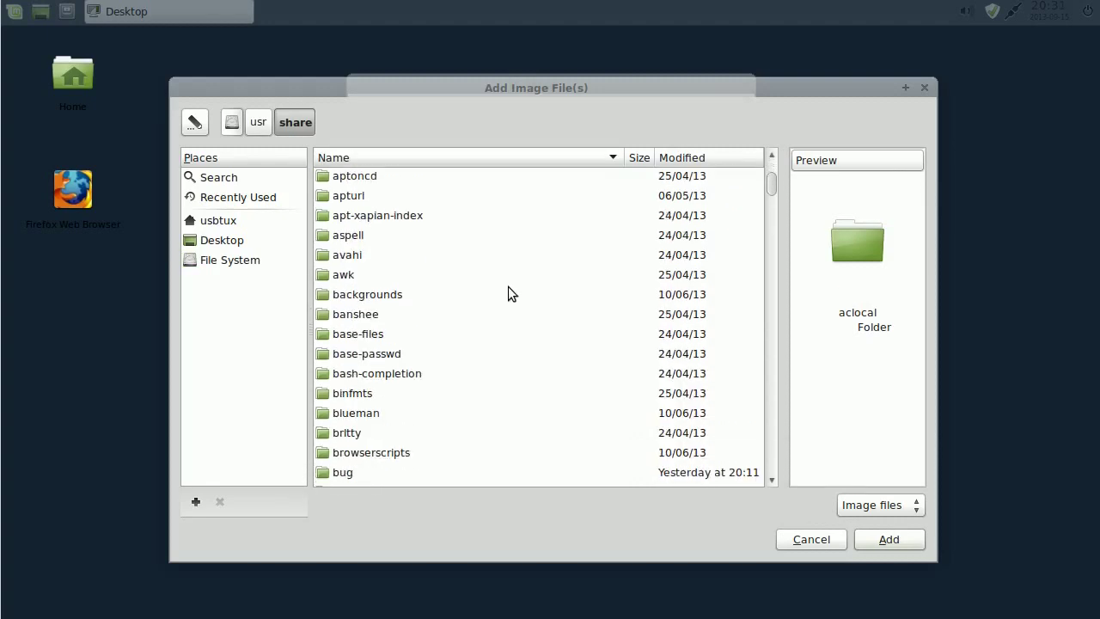
double_click(400, 297)
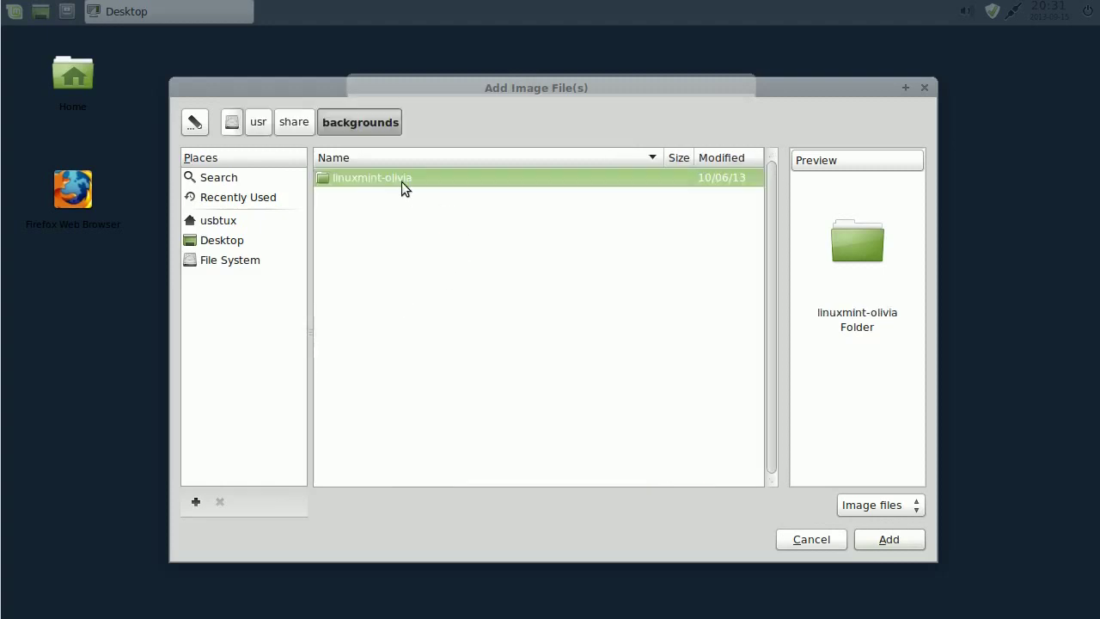
double_click(401, 182)
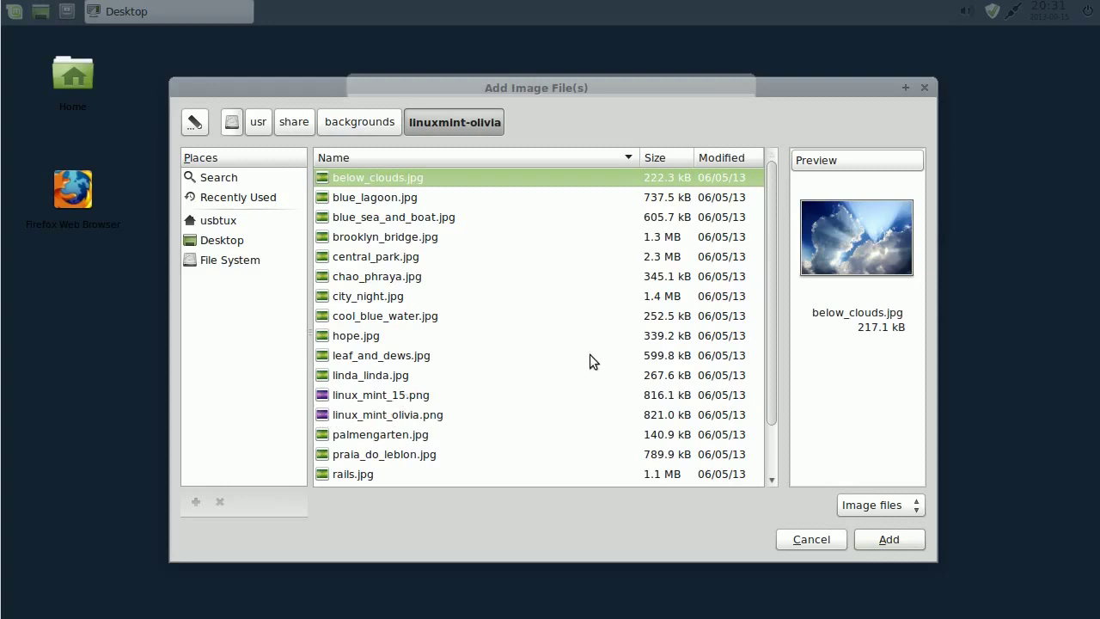
Step: Select all images except linux_mint_15.png and linux_mint_olivia.png and add them to the list
key(ctrl+a)
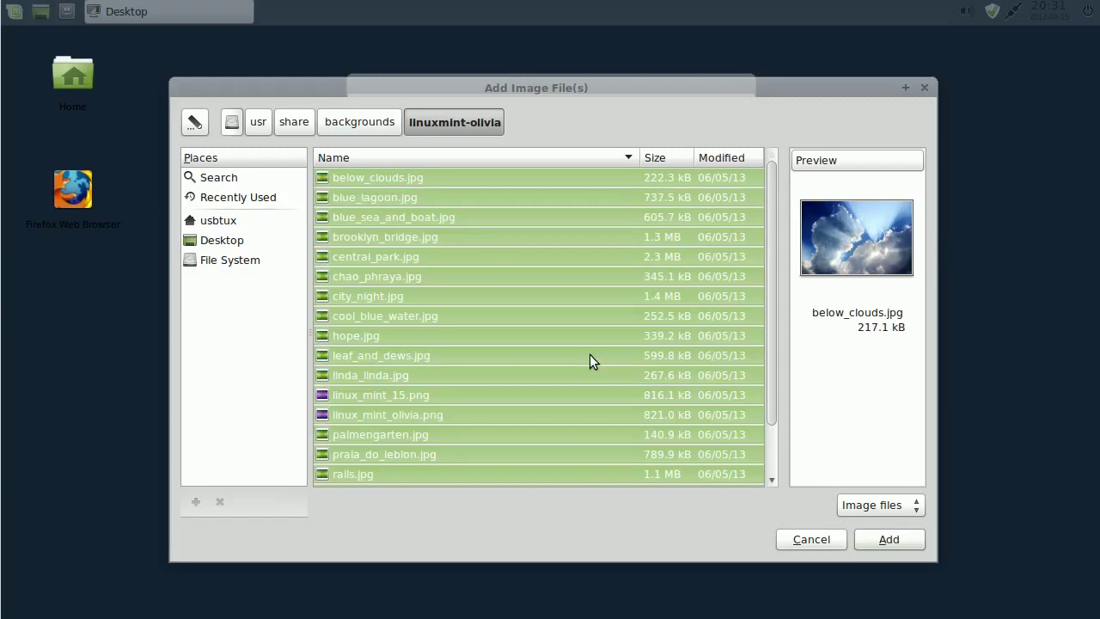
ctrl+click(423, 394)
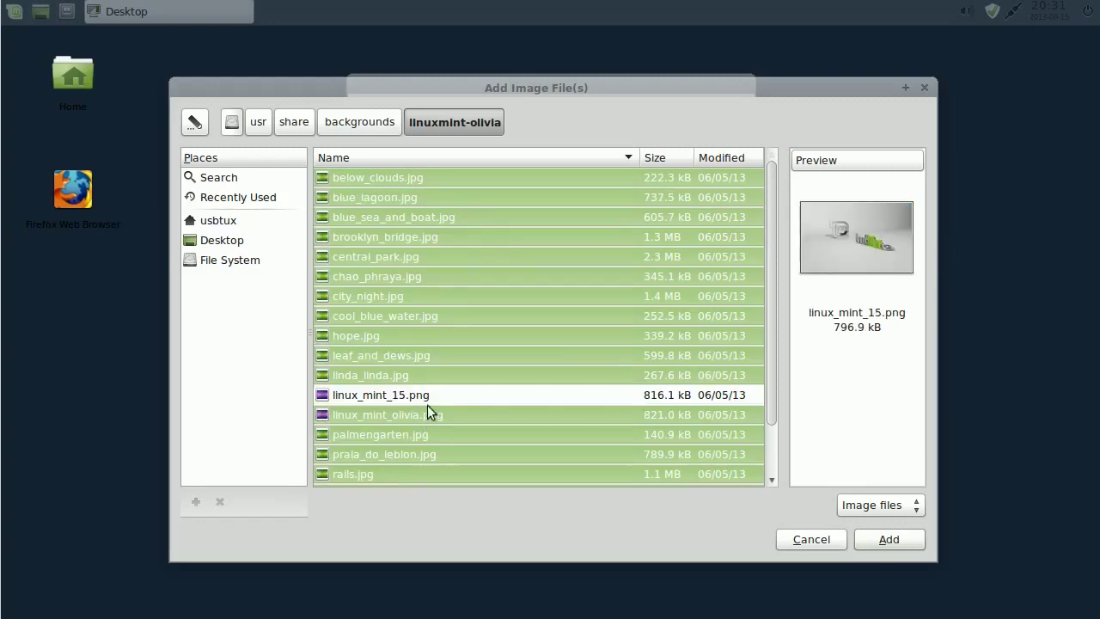
ctrl+click(431, 414)
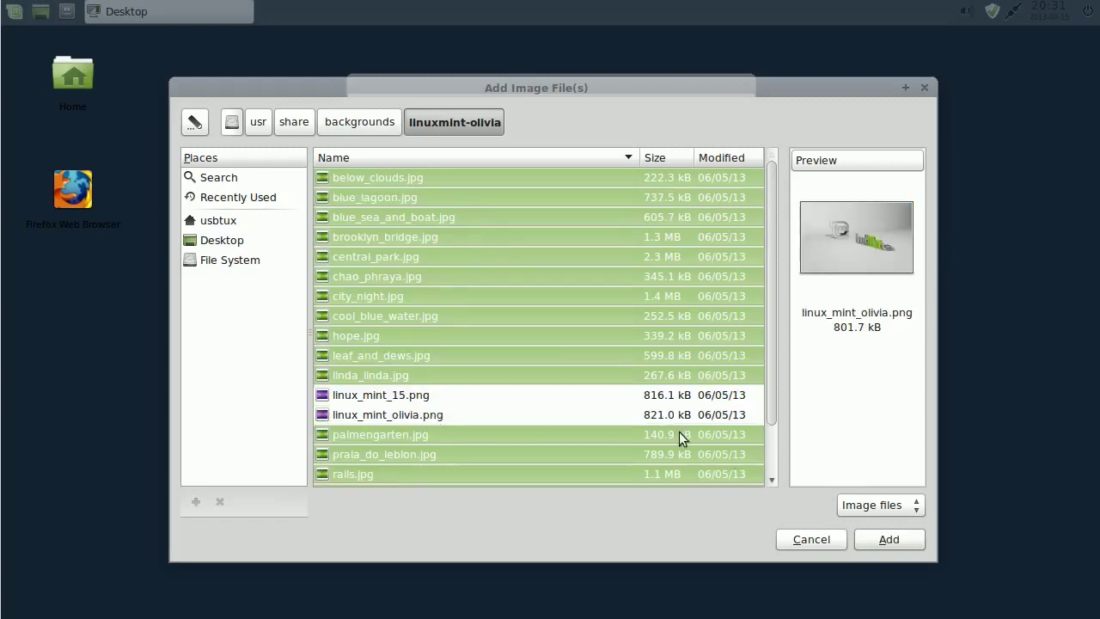
click(878, 538)
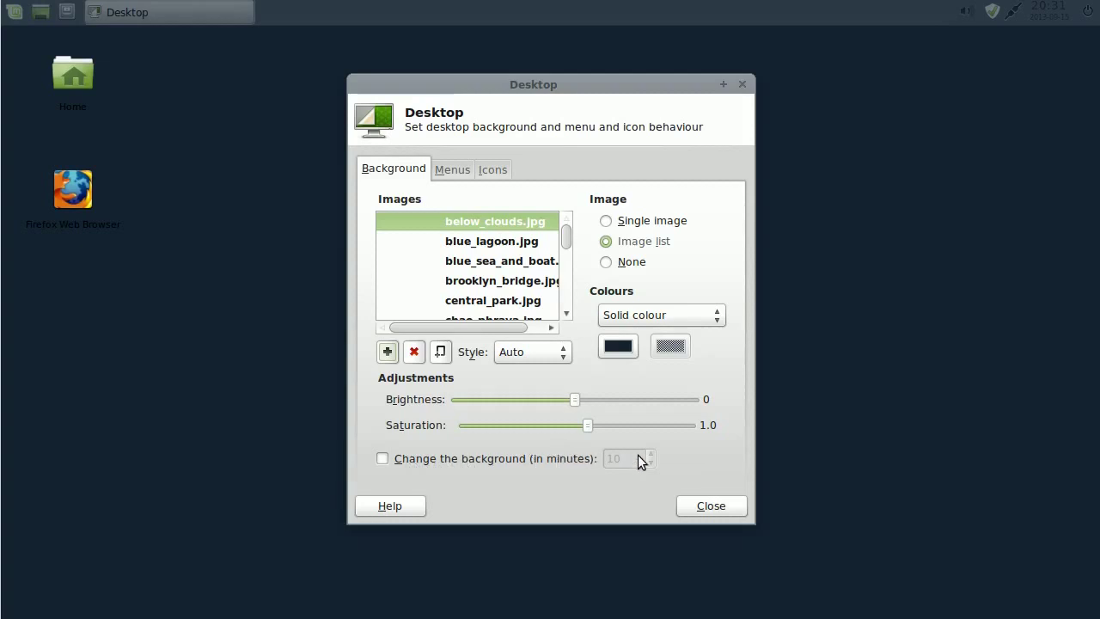
Step: Enable 'Change the background (in minutes)' with a 30-minute interval and close the settings
click(381, 458)
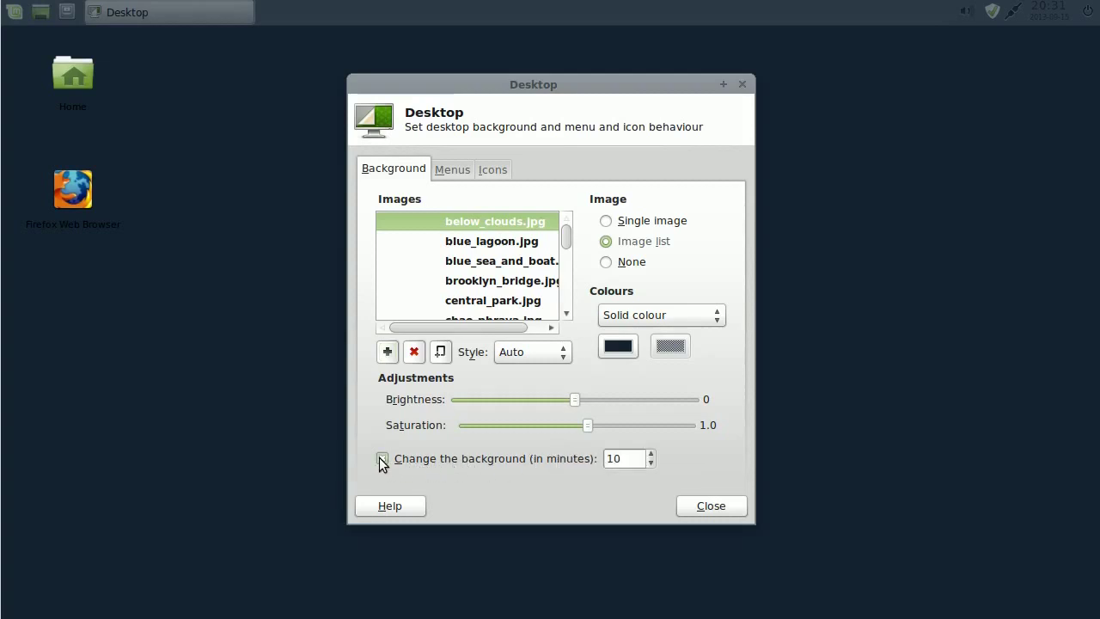
click(650, 463)
click(650, 454)
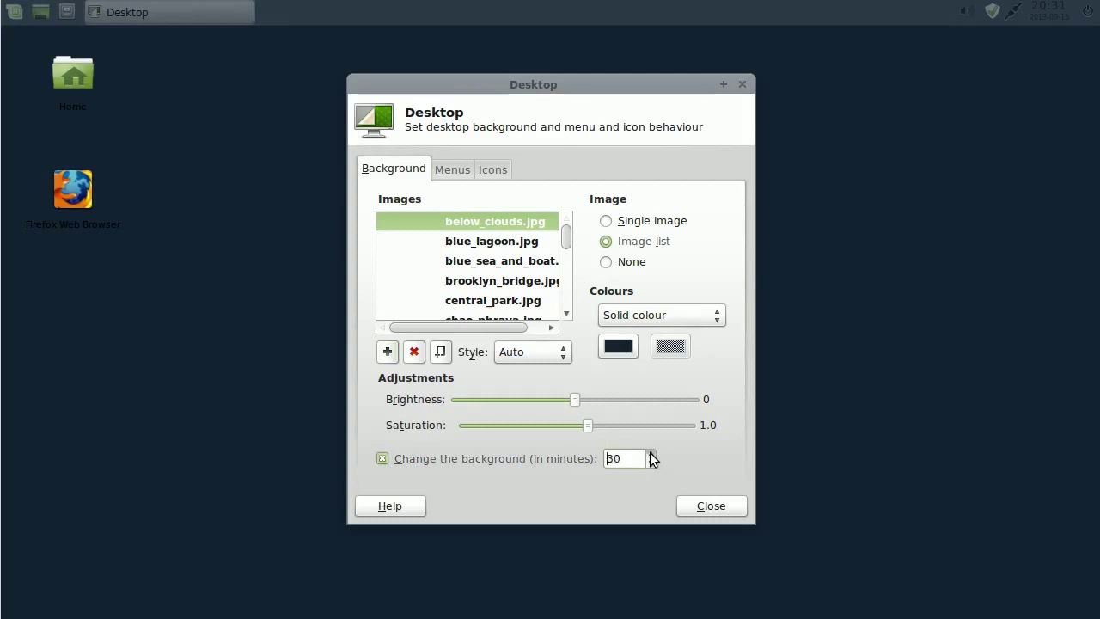
click(653, 464)
click(651, 455)
click(651, 454)
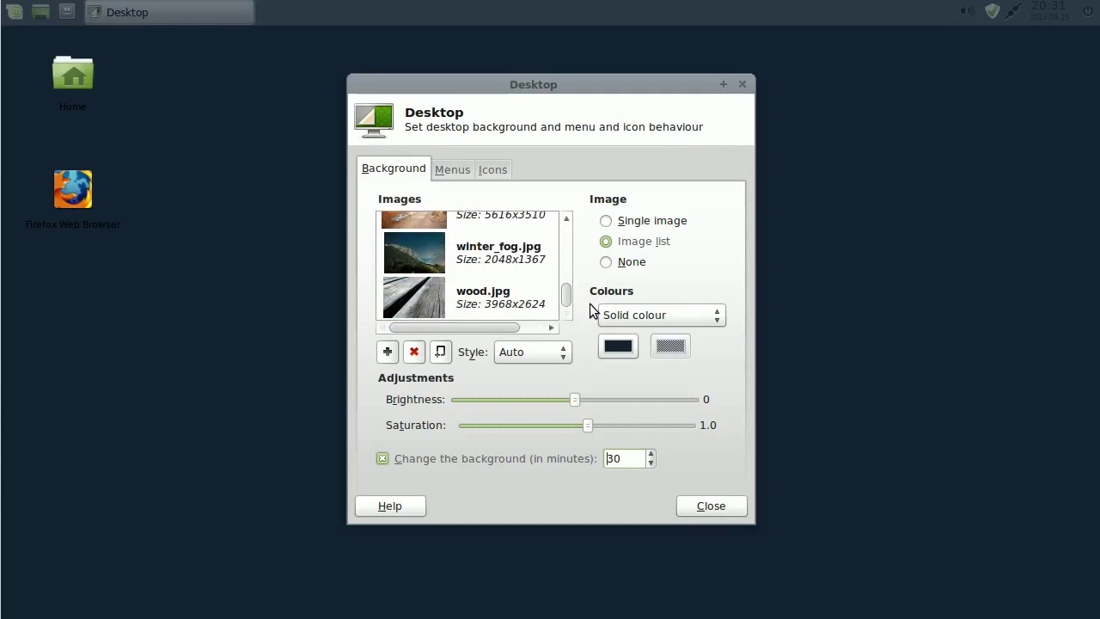
click(695, 511)
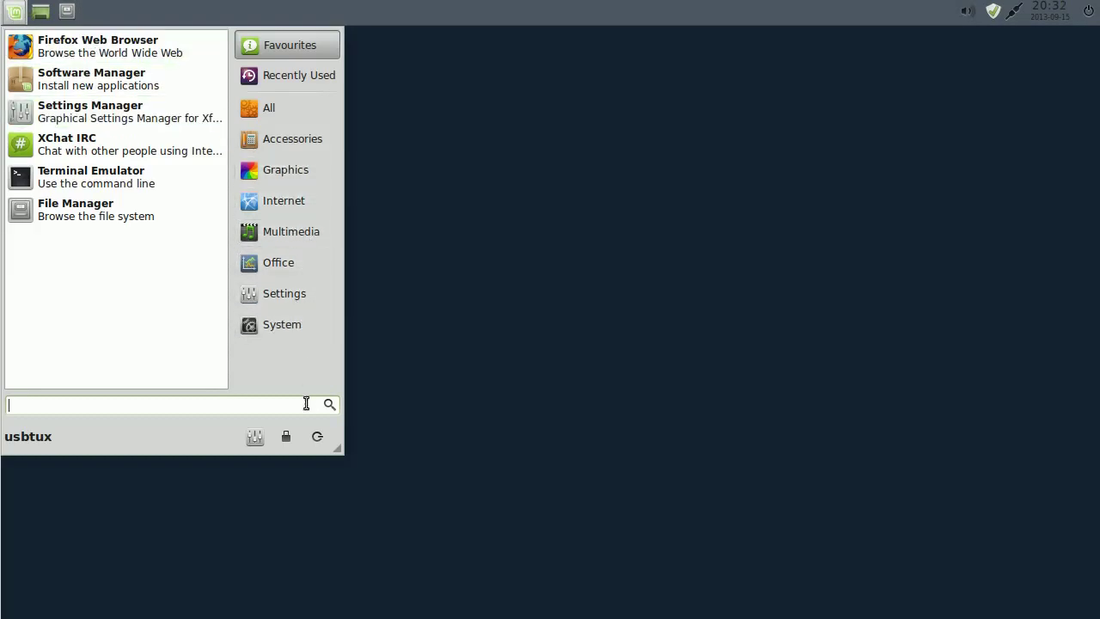
Step: Log out of the session, then select the user account at the login screen and enter its password
click(321, 438)
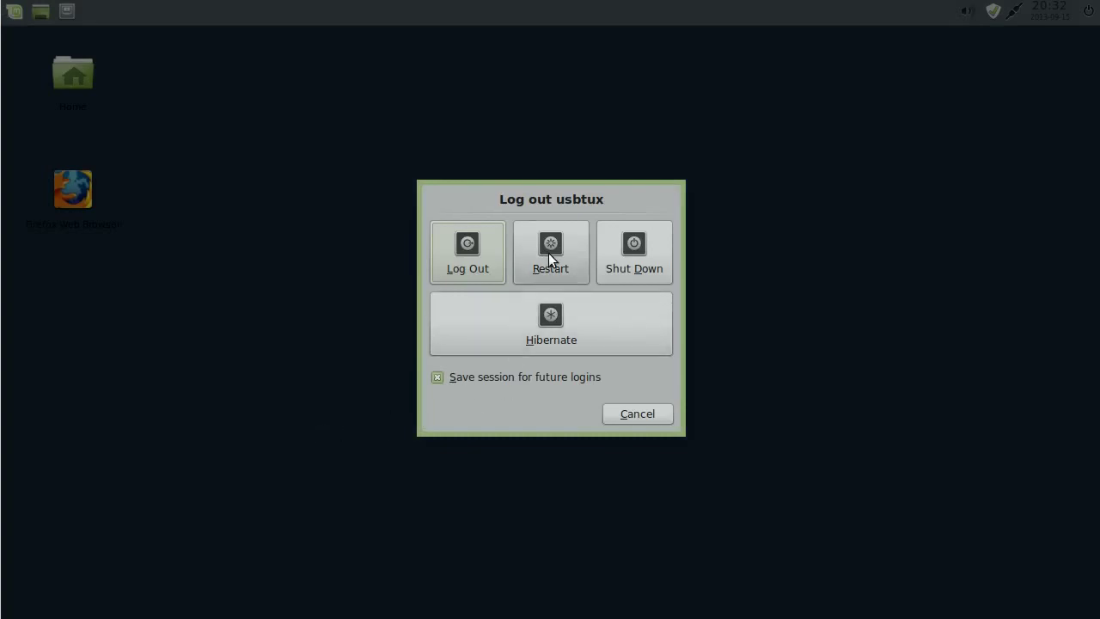
click(548, 253)
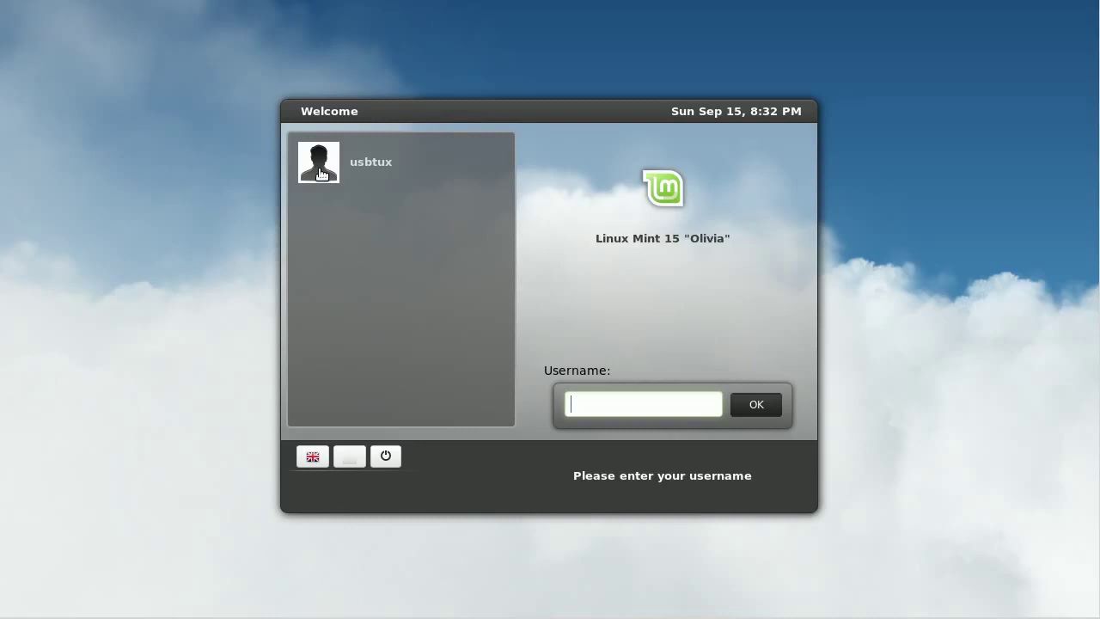
click(320, 173)
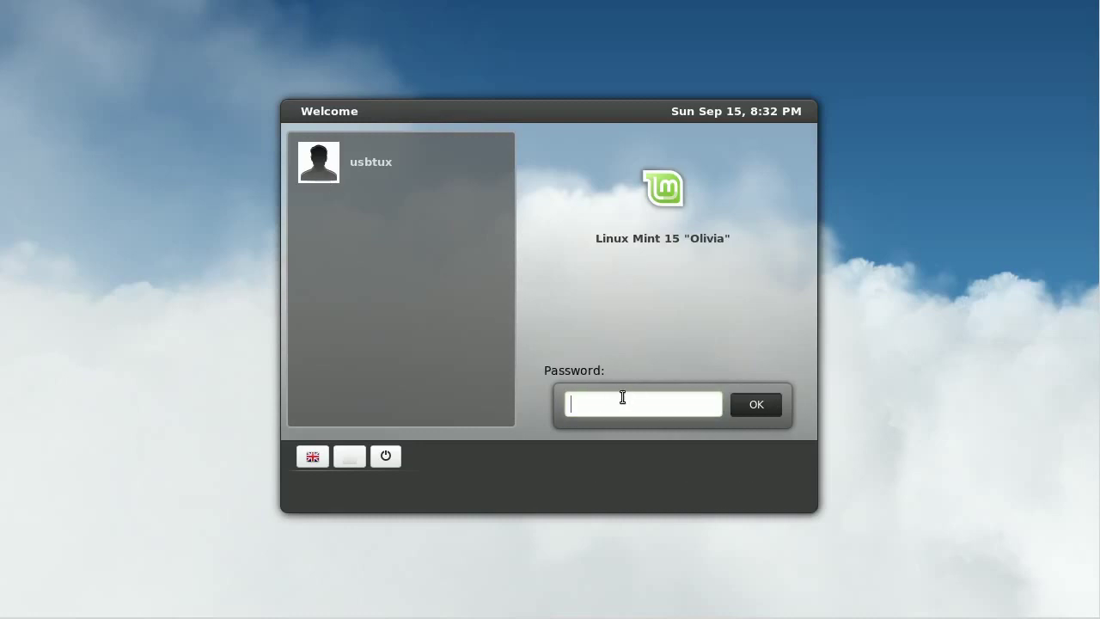
text(********)
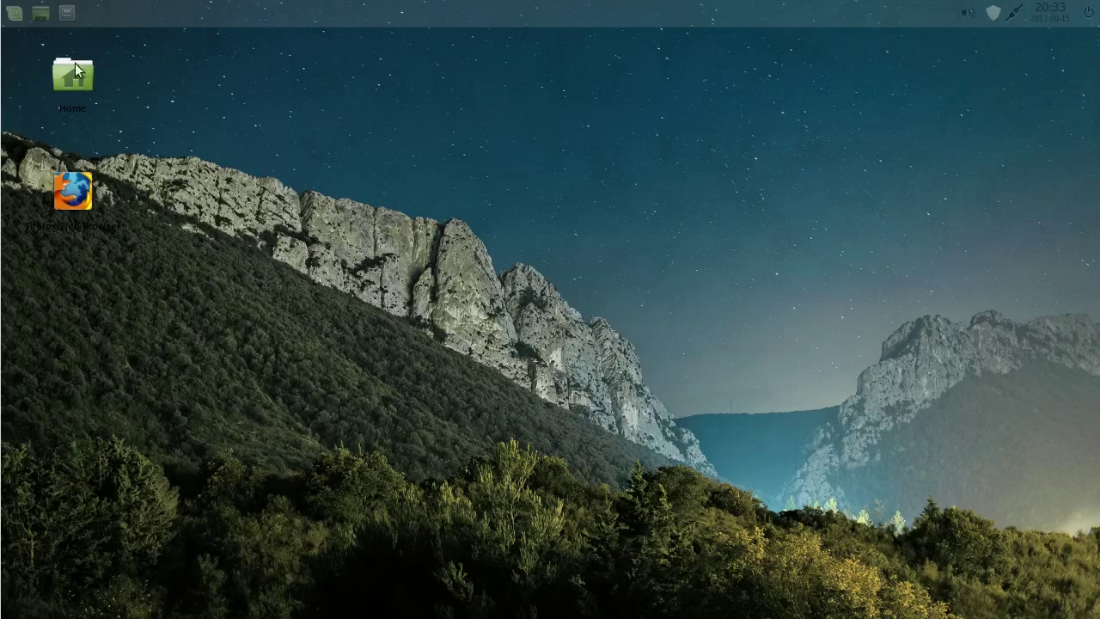
Step: Select the Firefox desktop launcher, then open and close the applications menu
click(79, 200)
click(14, 13)
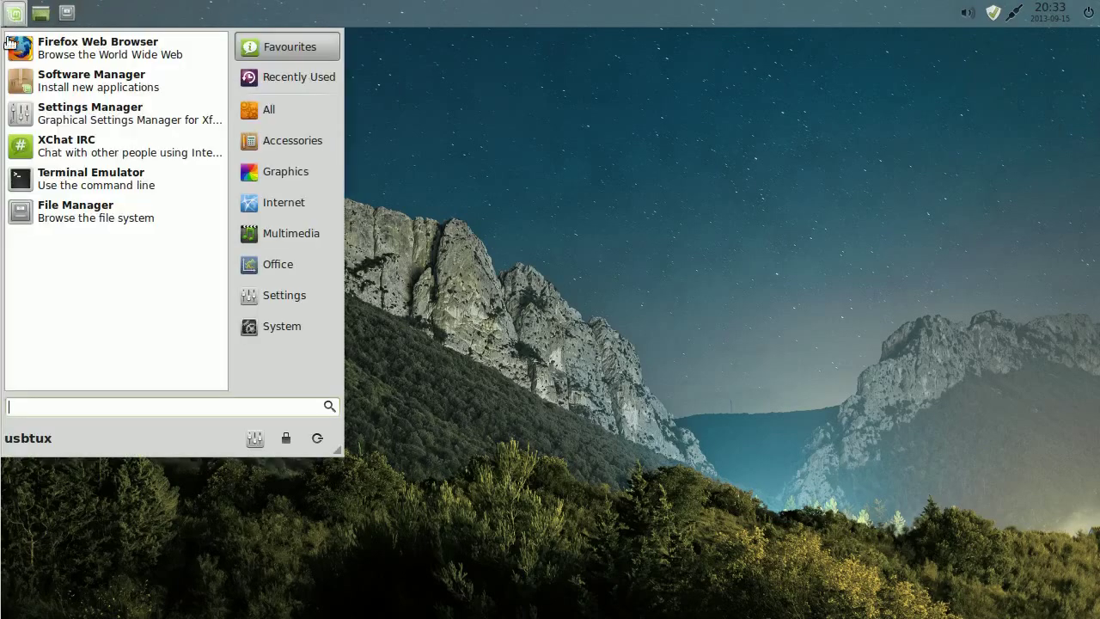
click(538, 339)
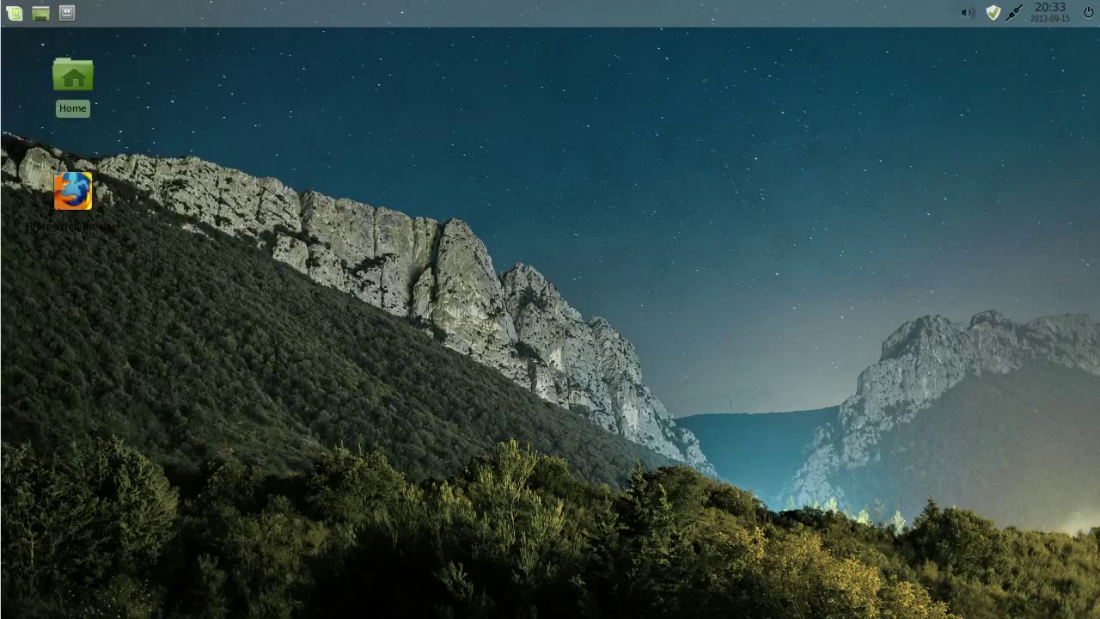